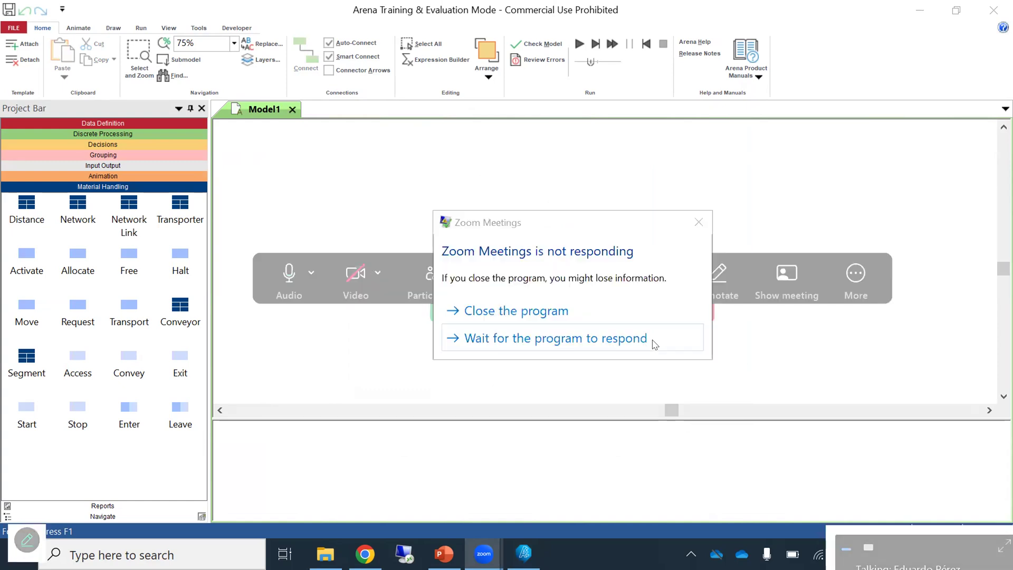
- Keep waiting for the unresponsive meeting program, and review Arena's animation, drawing, run, view, tools and developer commands
click(657, 344)
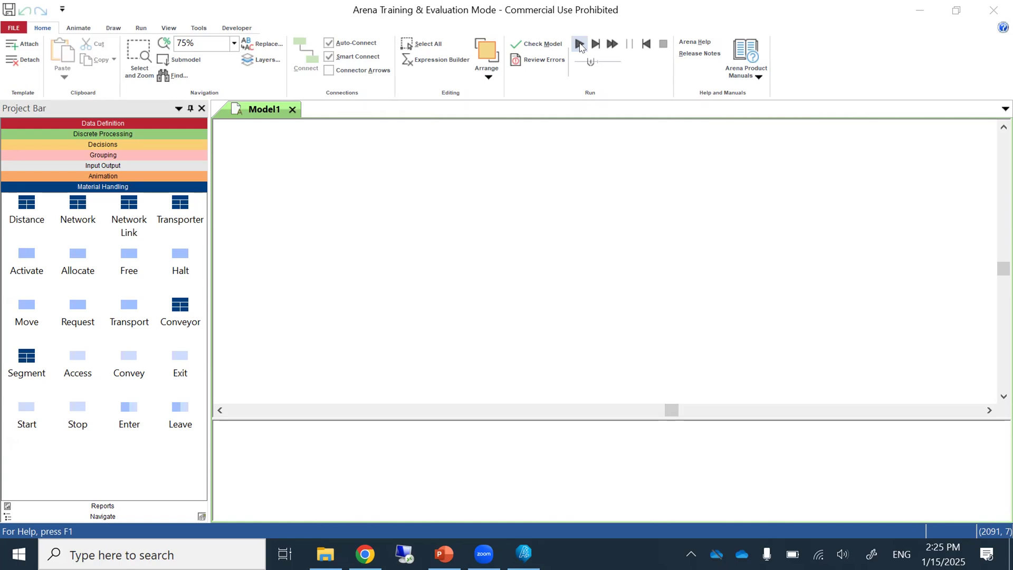
click(78, 29)
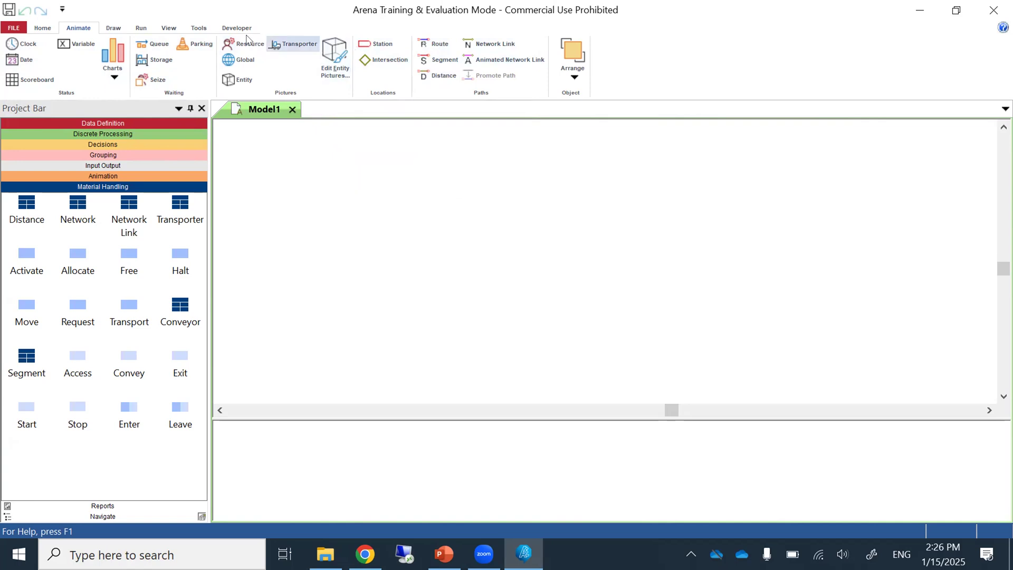
click(112, 29)
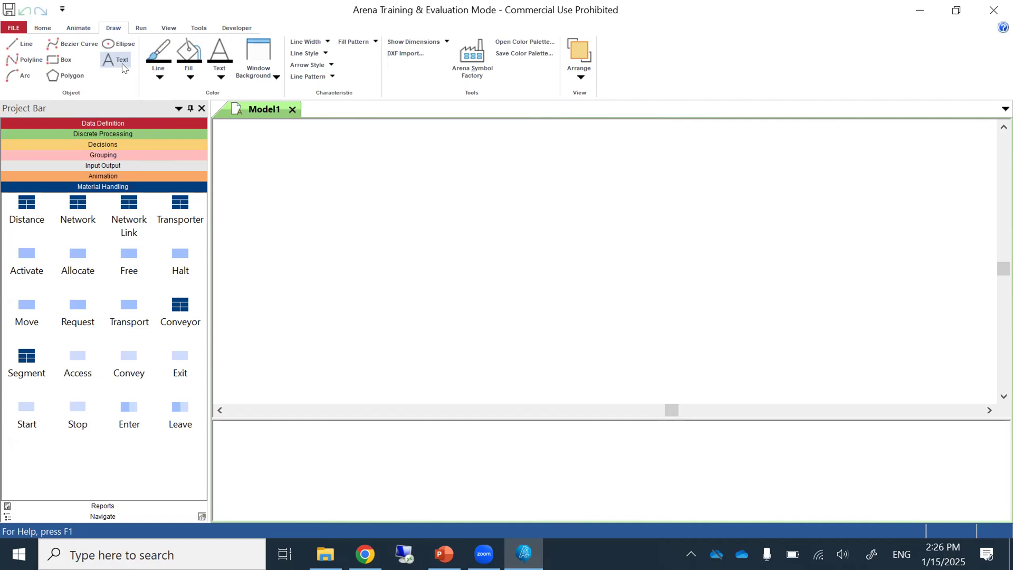
click(141, 29)
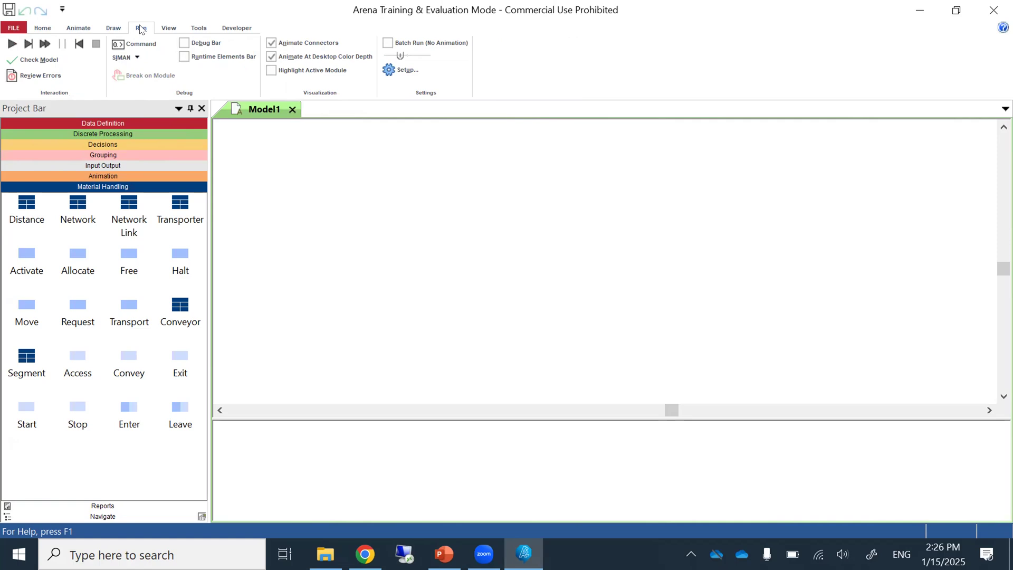
click(169, 28)
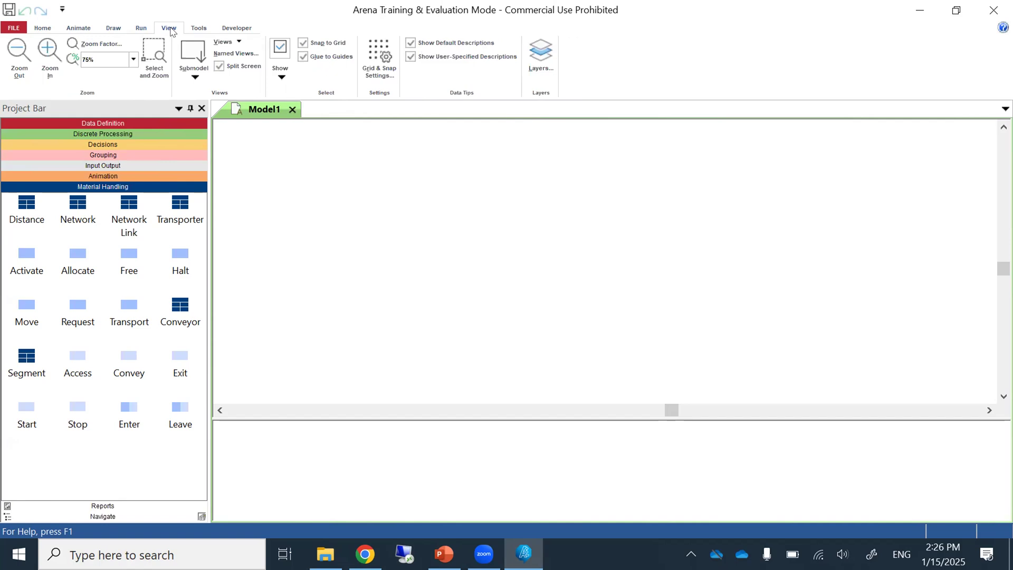
click(197, 29)
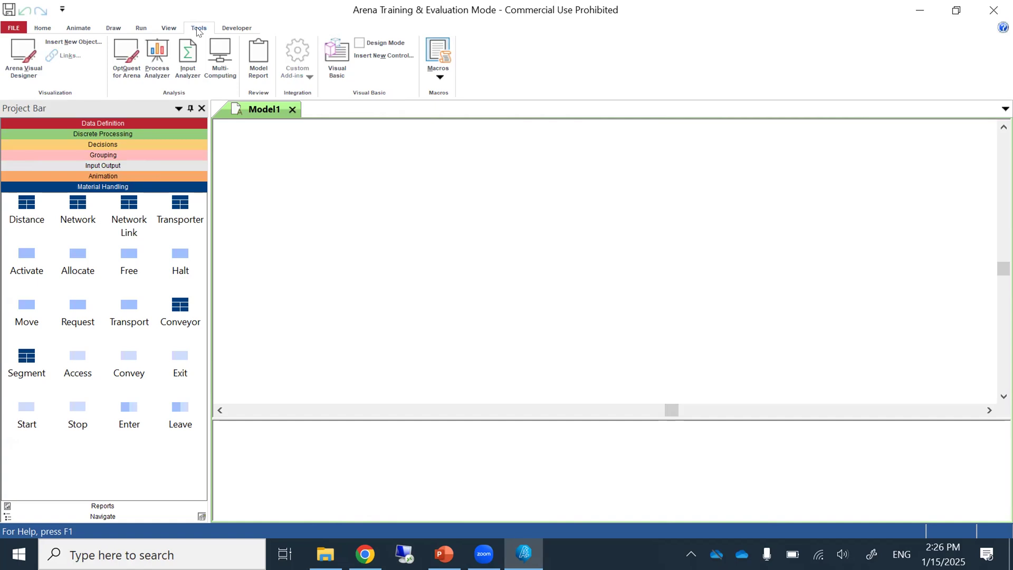
click(235, 30)
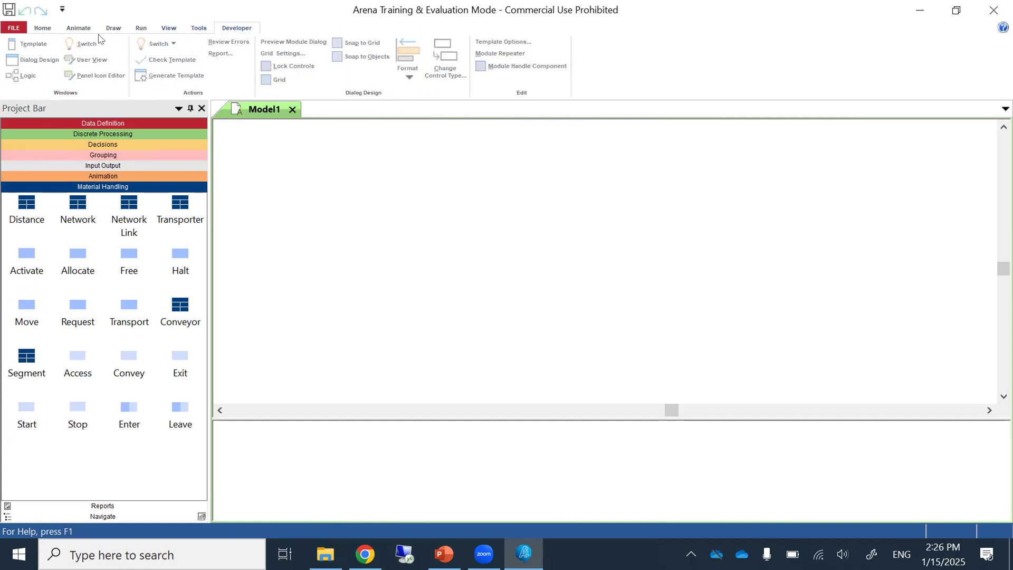
click(45, 29)
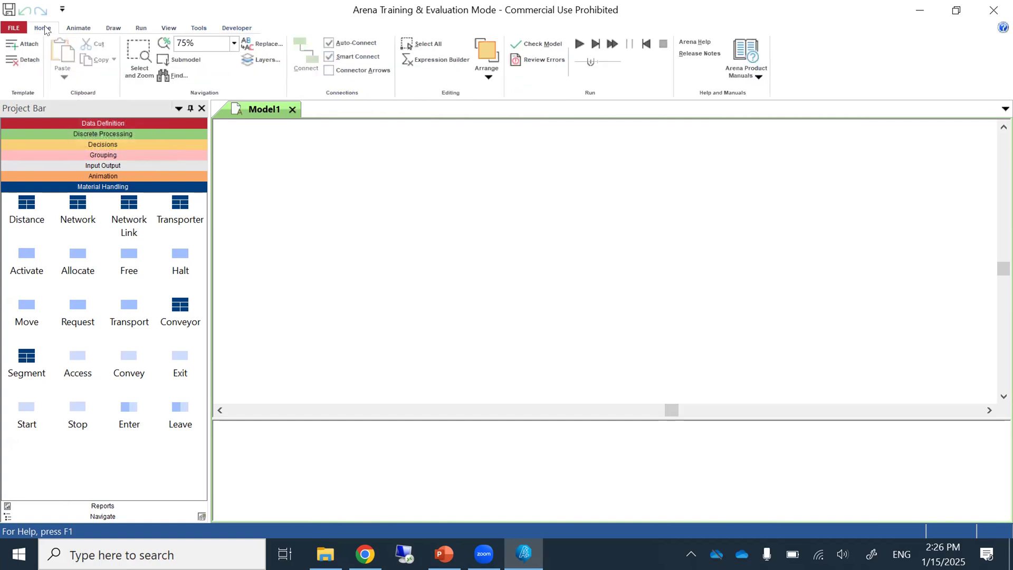
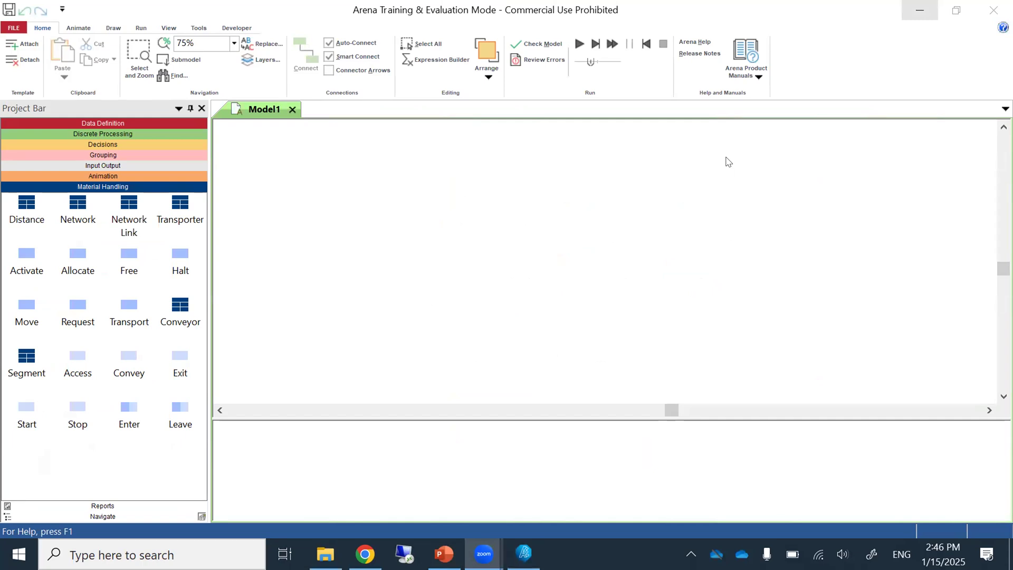
- Attach the Blocks.tpo template panel from Arena's Template folder to the project bar
click(516, 403)
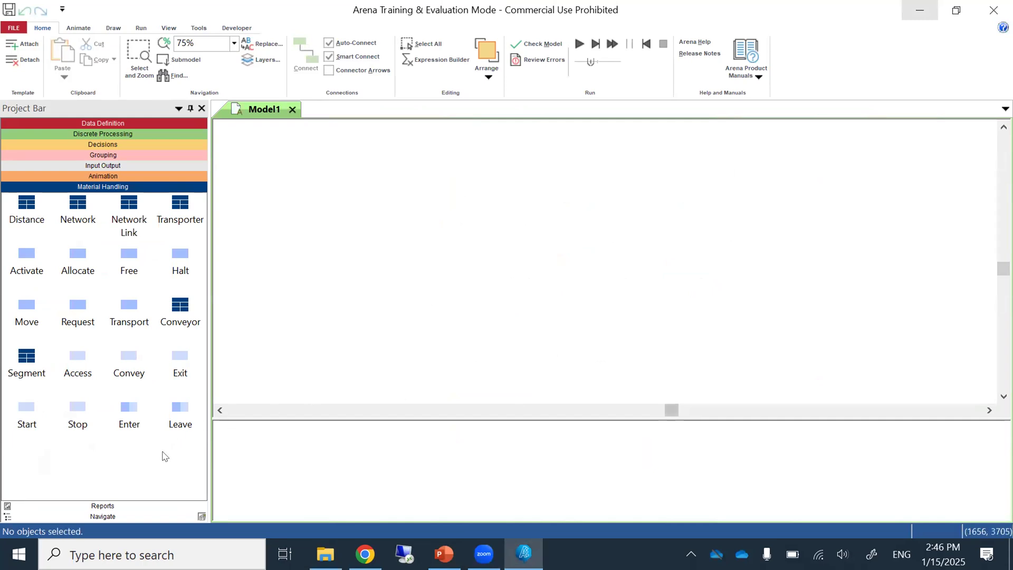
right_click(134, 473)
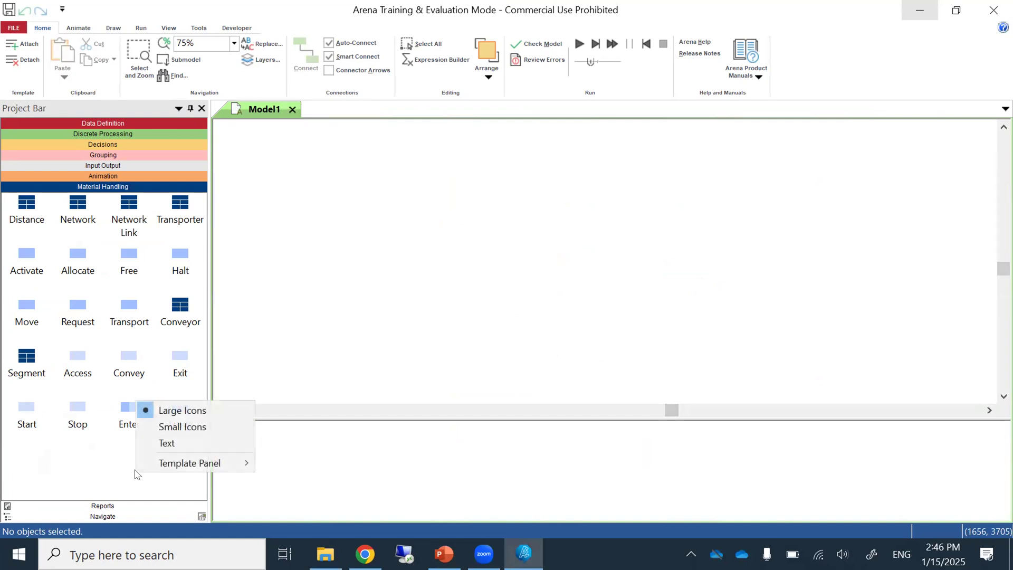
click(68, 443)
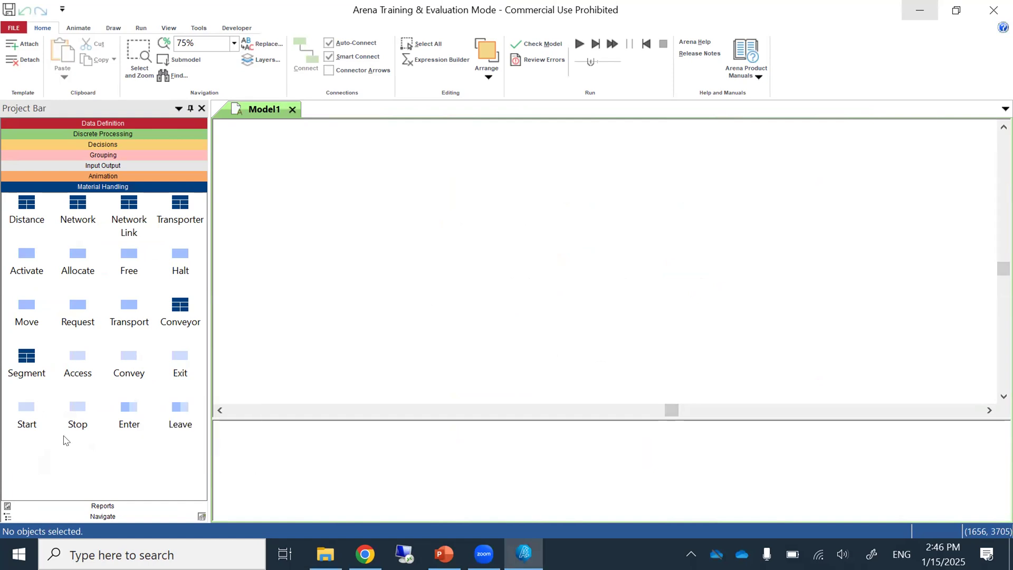
right_click(82, 454)
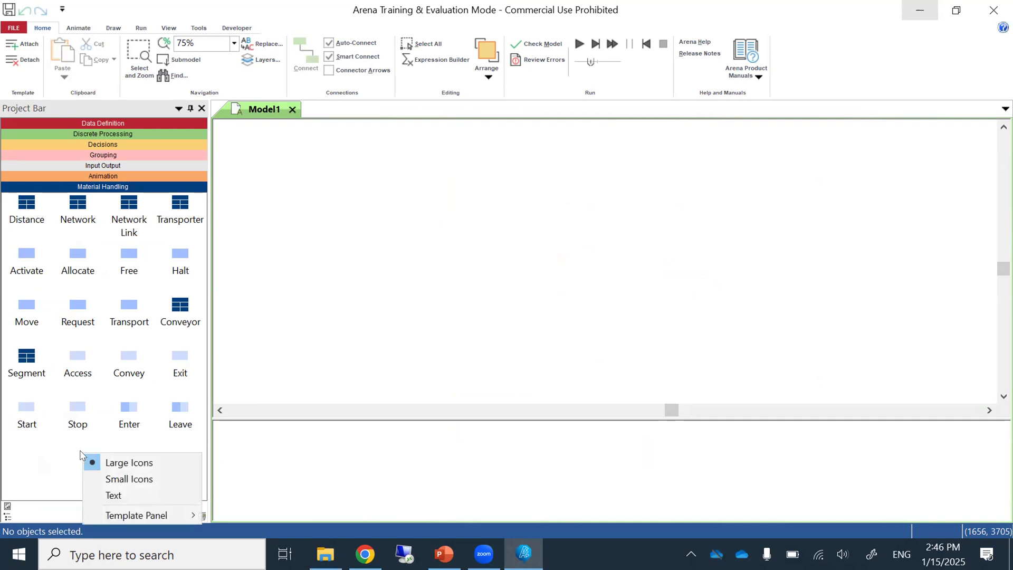
mouse_move(111, 515)
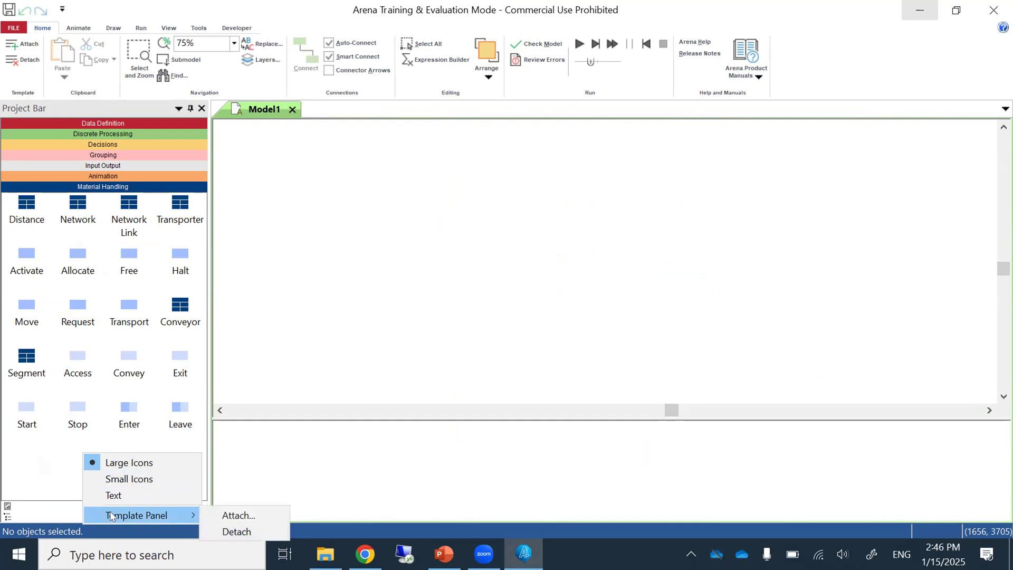
click(237, 516)
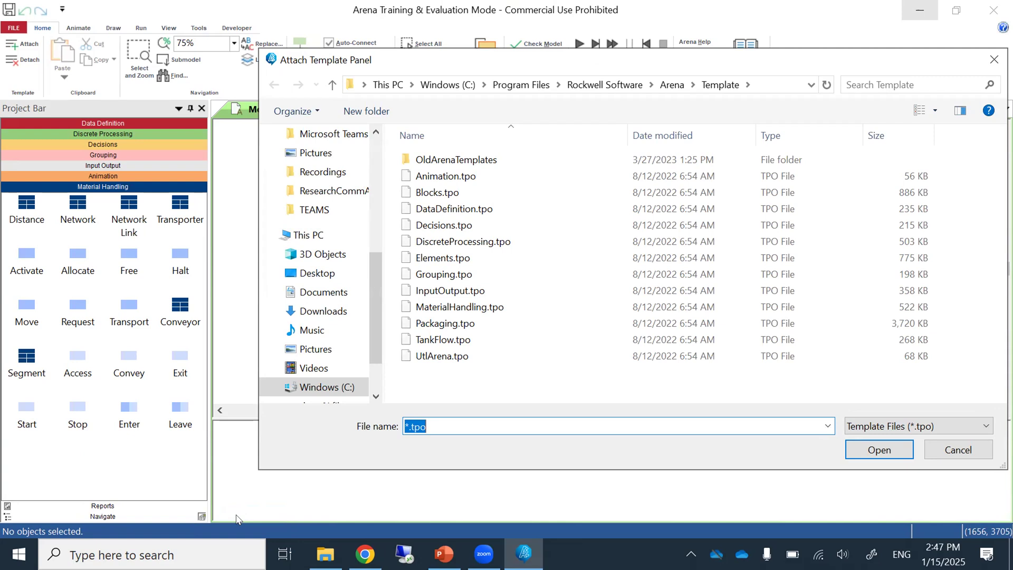
click(442, 195)
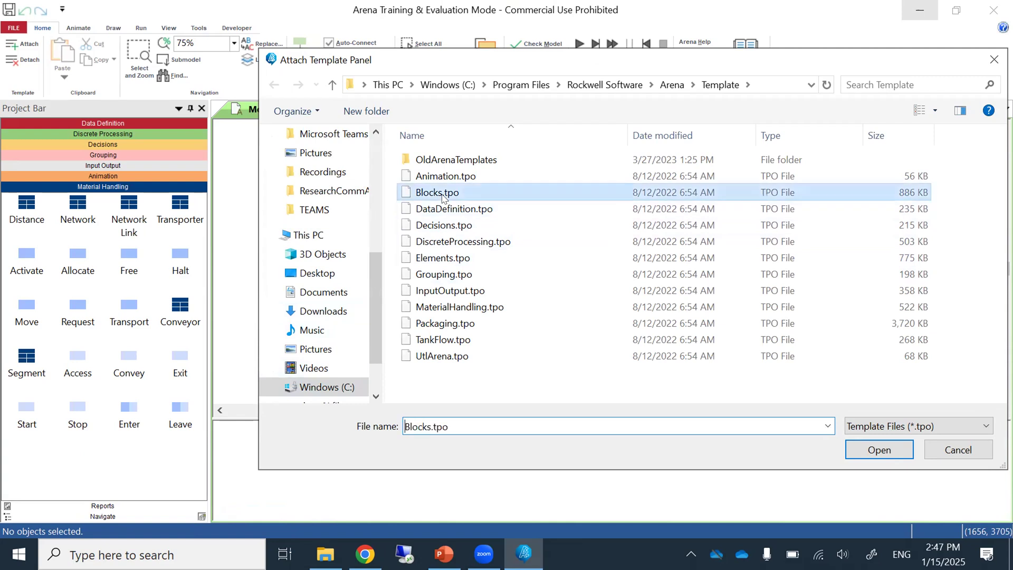
click(861, 454)
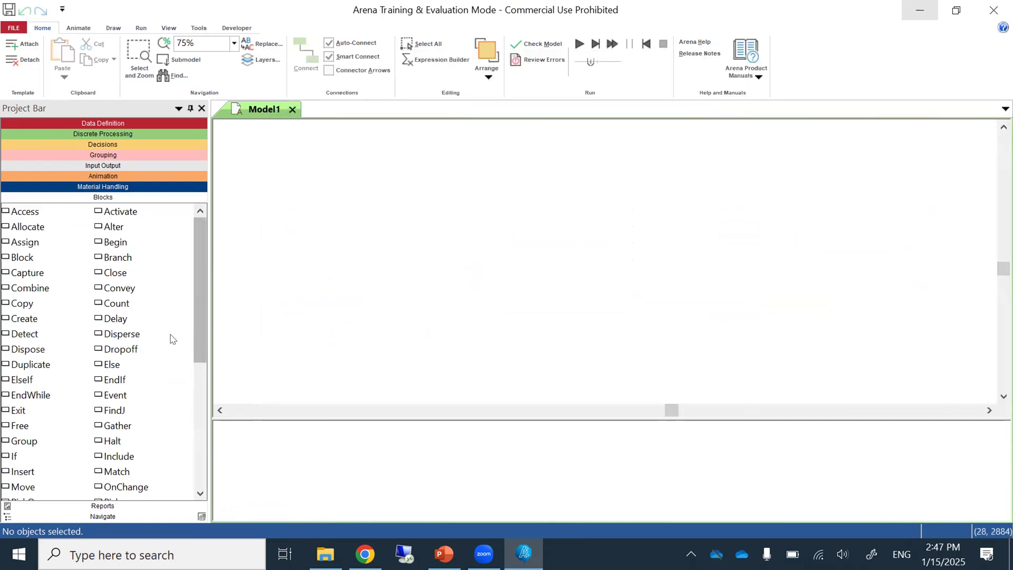
- Attach the Elements.tpo template panel and look through the modules of the Blocks and Elements panels
right_click(170, 339)
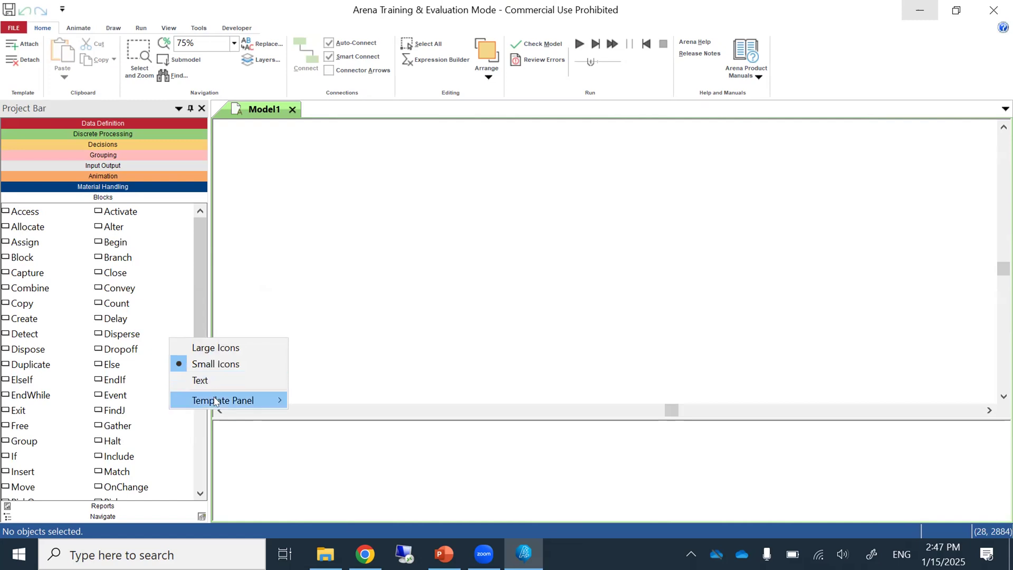
mouse_move(215, 401)
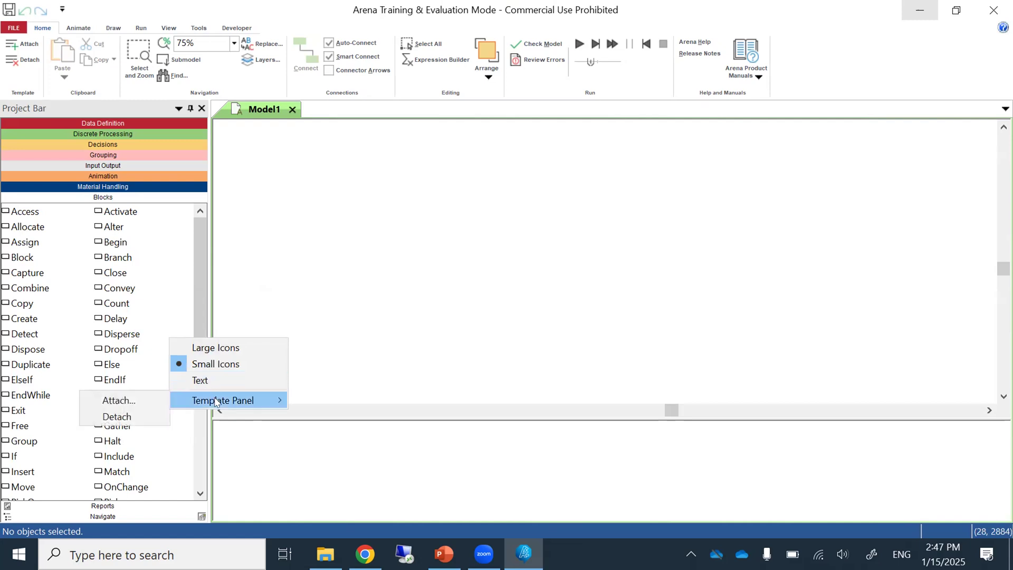
click(147, 400)
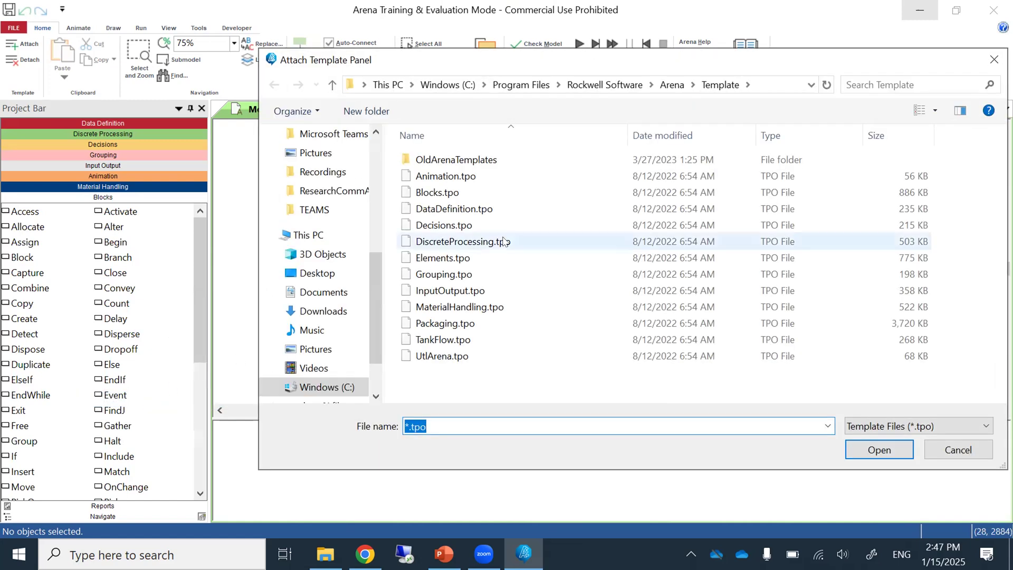
click(457, 259)
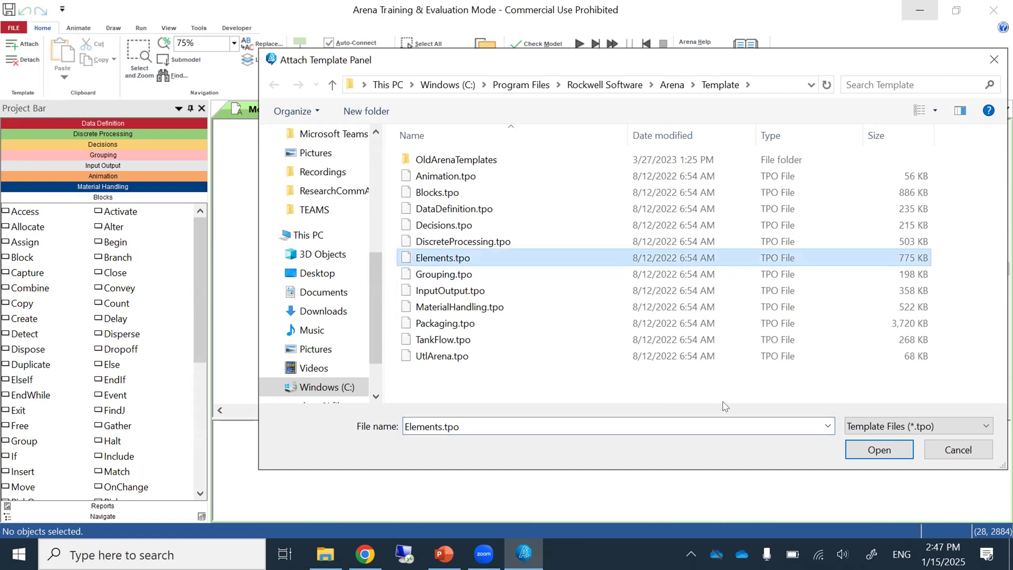
click(863, 446)
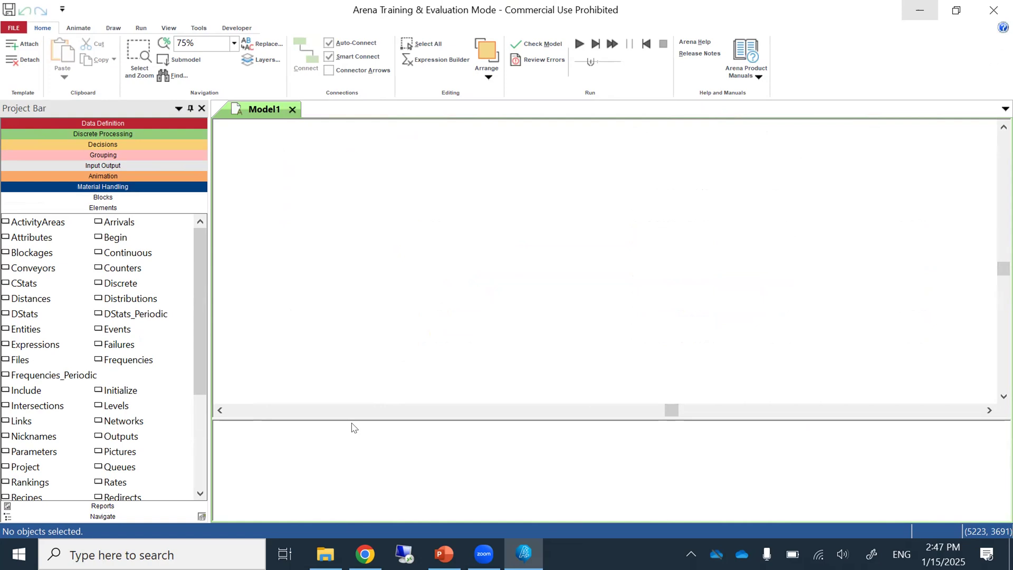
click(103, 197)
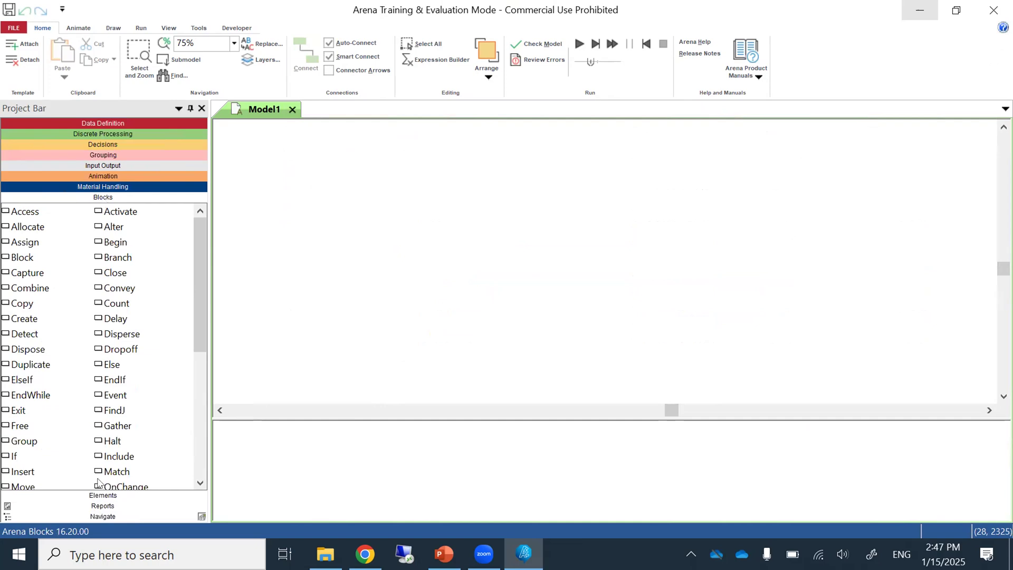
click(100, 496)
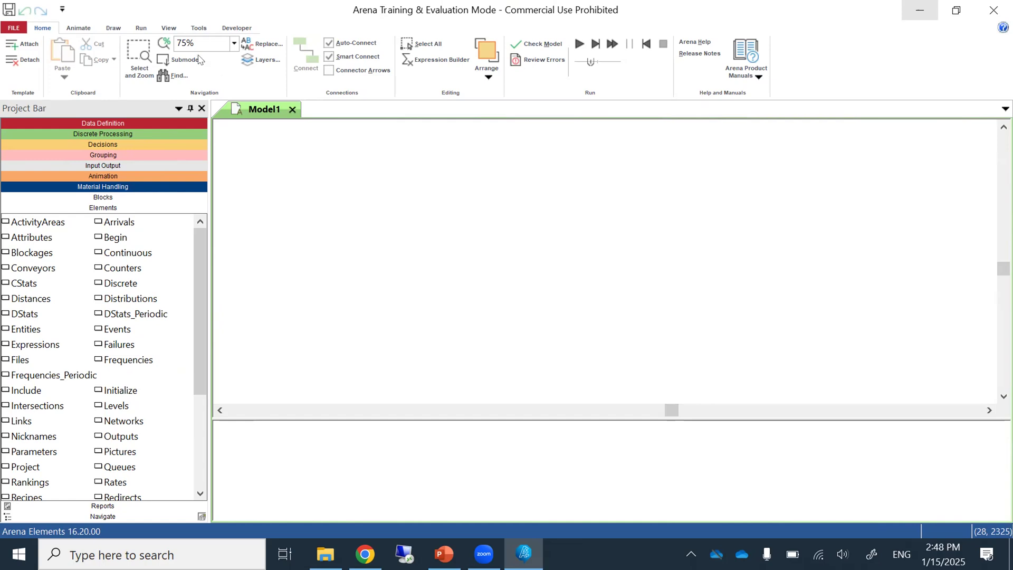
- Start a new text object for the model and enter "Model" as its text string
click(81, 30)
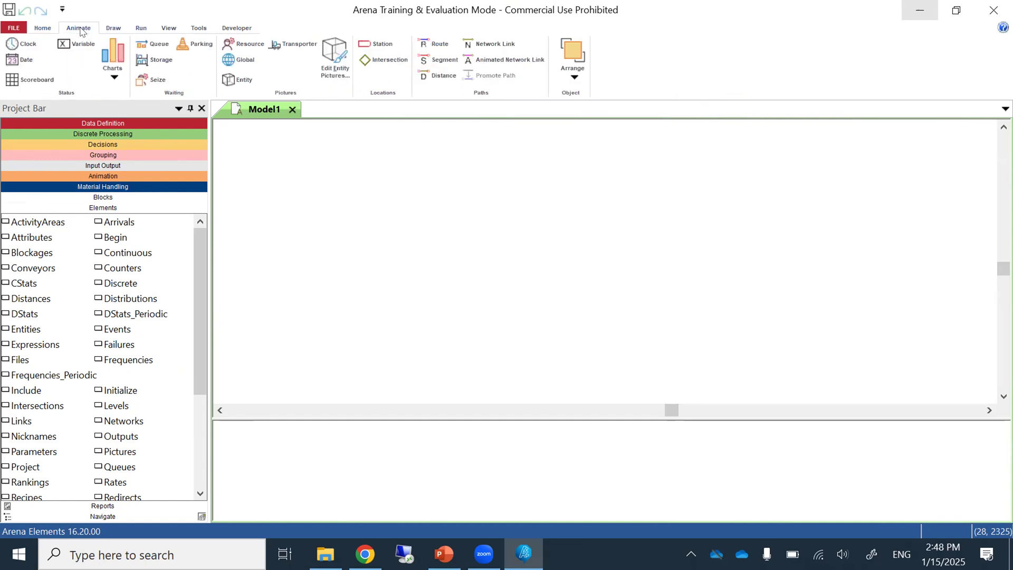
click(112, 31)
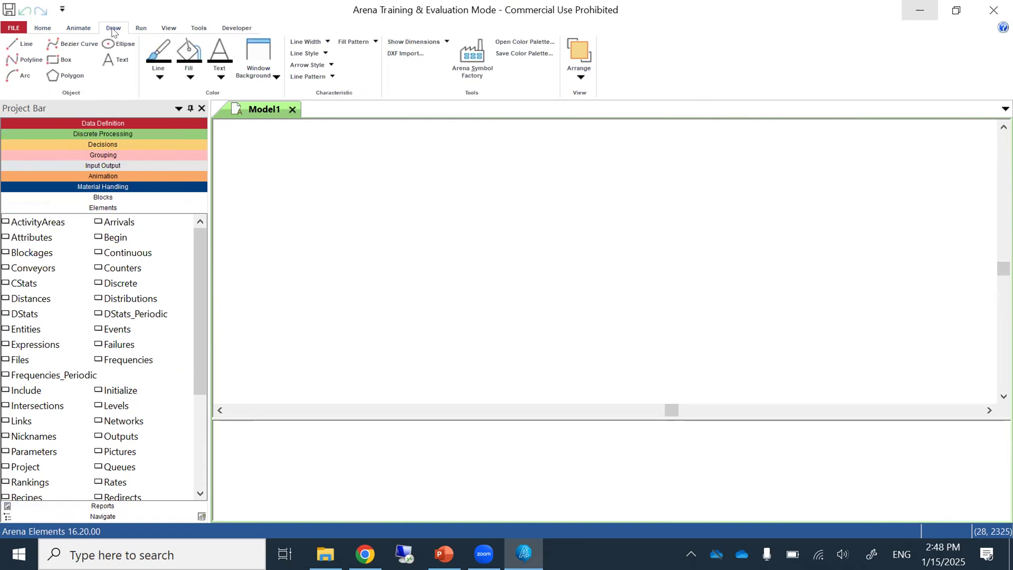
click(120, 62)
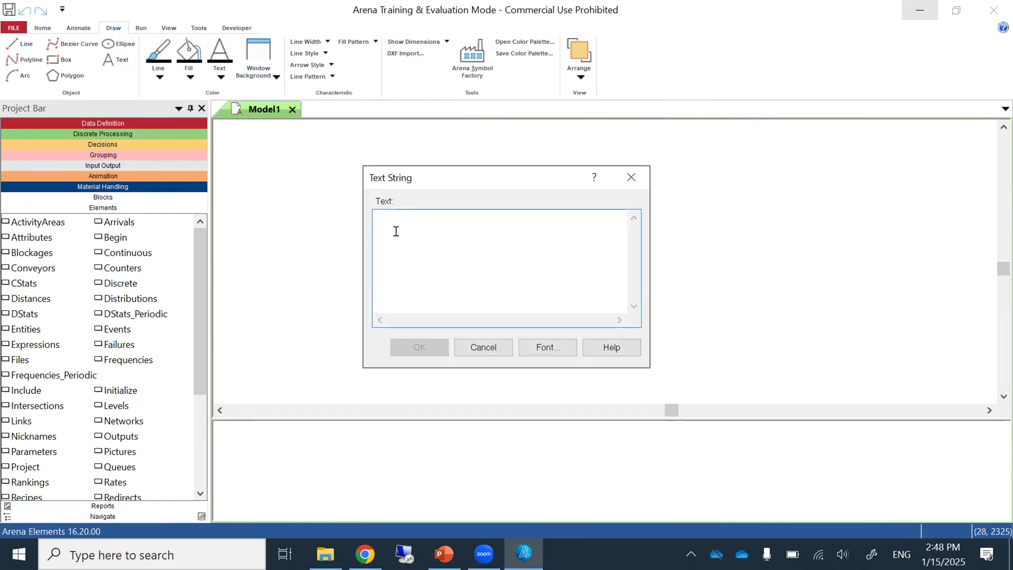
text(Model)
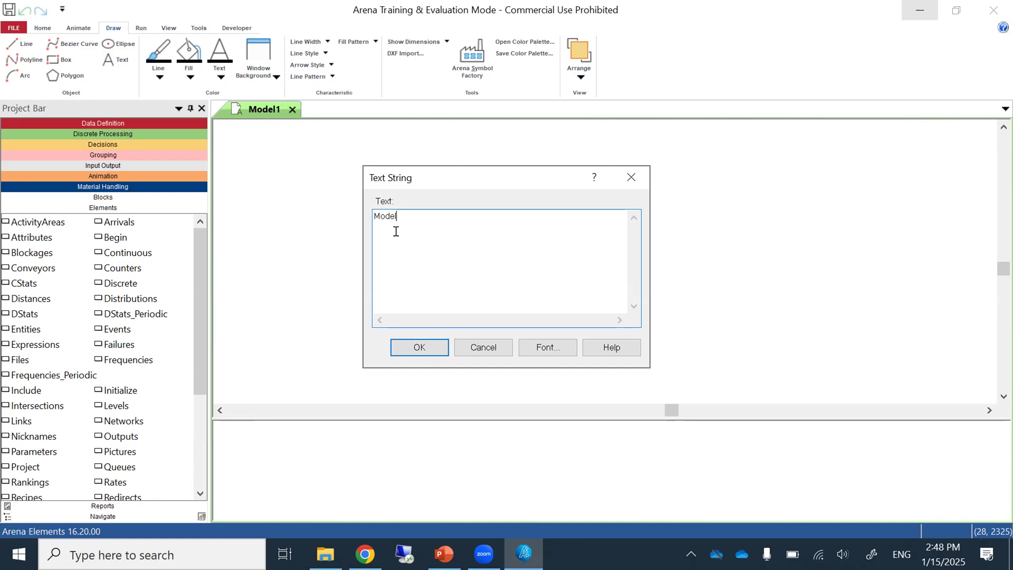
- Set the text's font size to 12 and place it near the upper-left corner of the model canvas
click(537, 338)
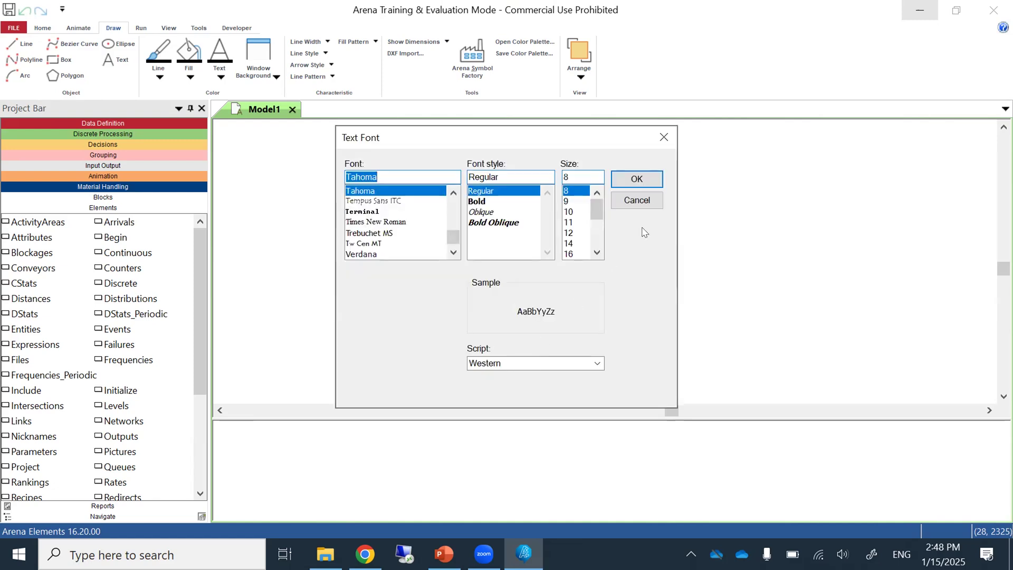
click(637, 201)
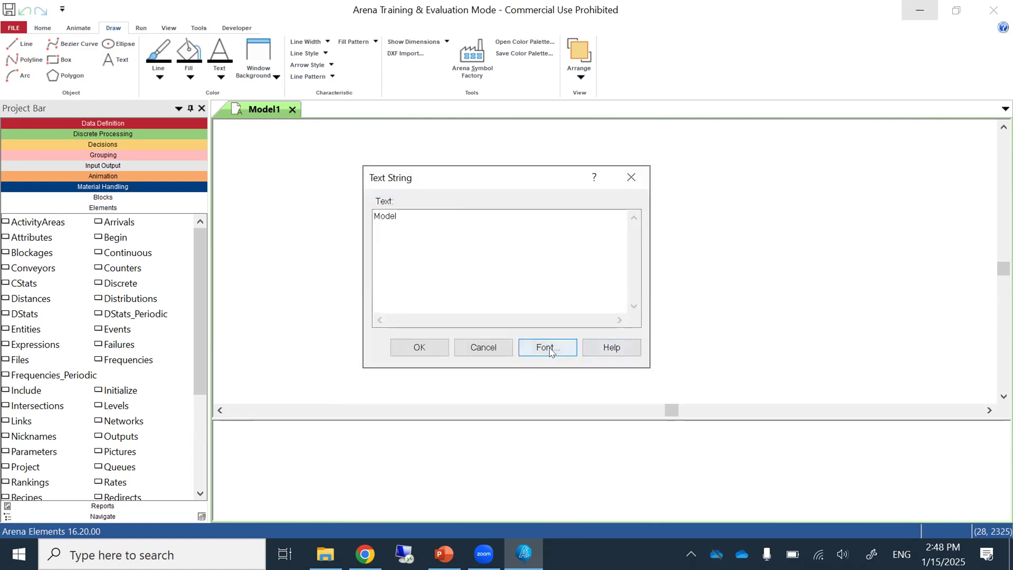
click(546, 349)
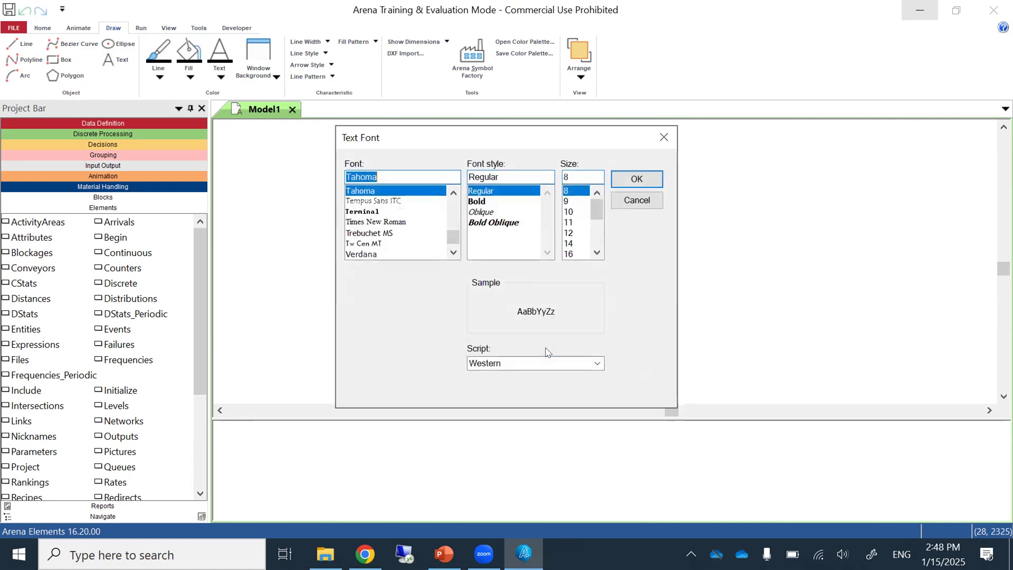
click(570, 233)
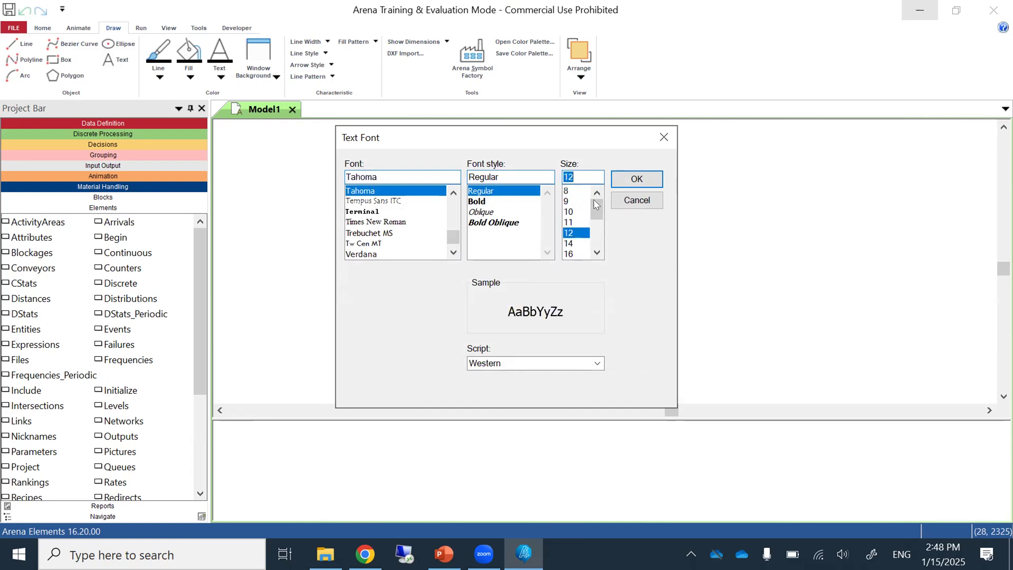
click(637, 179)
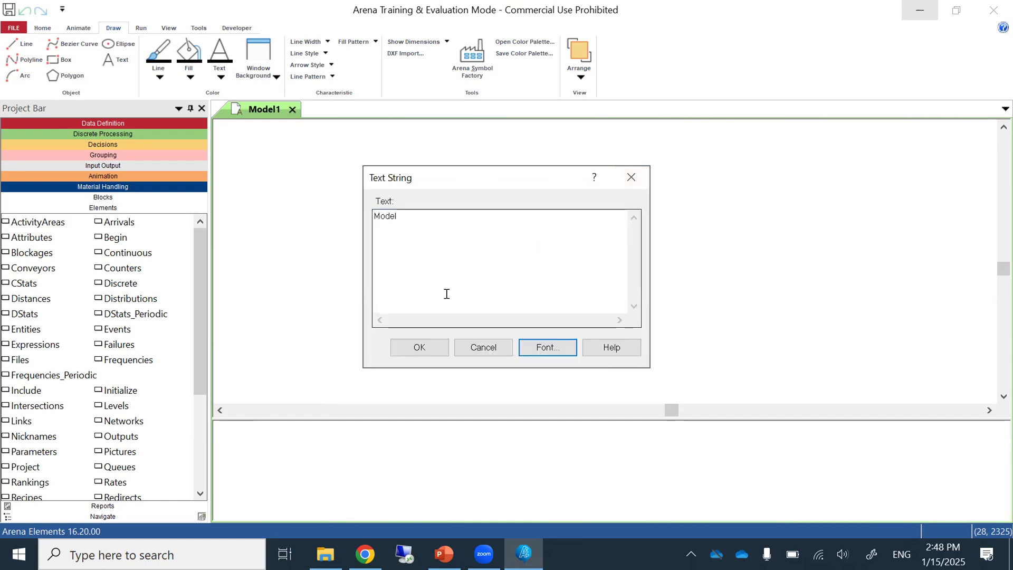
click(420, 346)
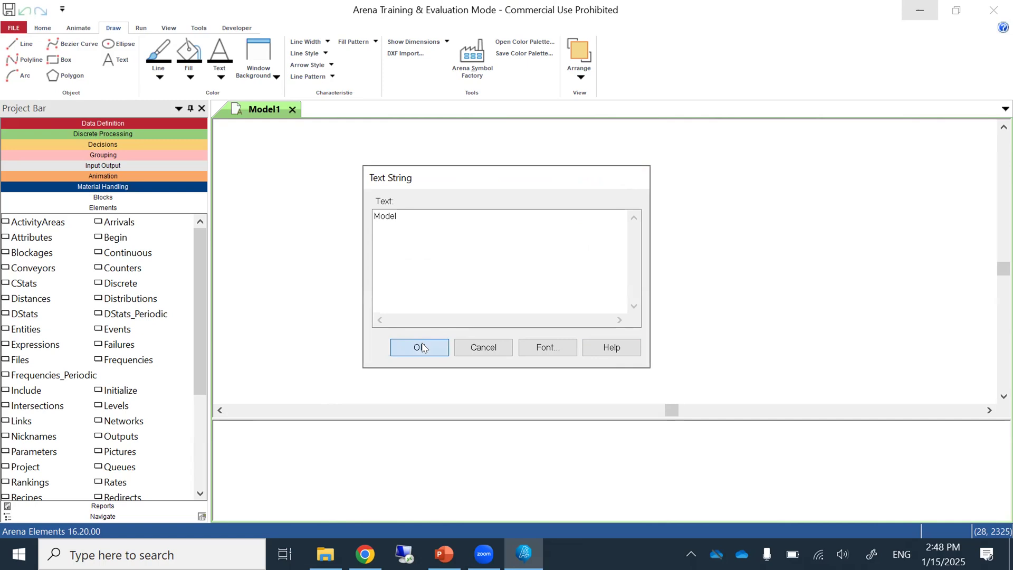
click(277, 148)
click(332, 191)
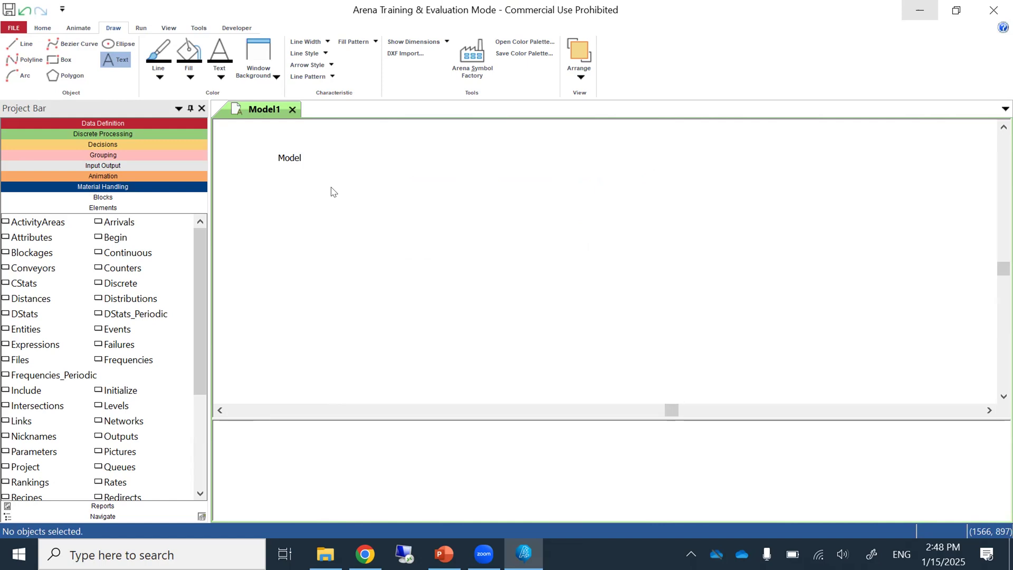
- Add a text label reading "Experimental Frame" in Tahoma size 12, aligned below the Model label on the canvas
click(121, 60)
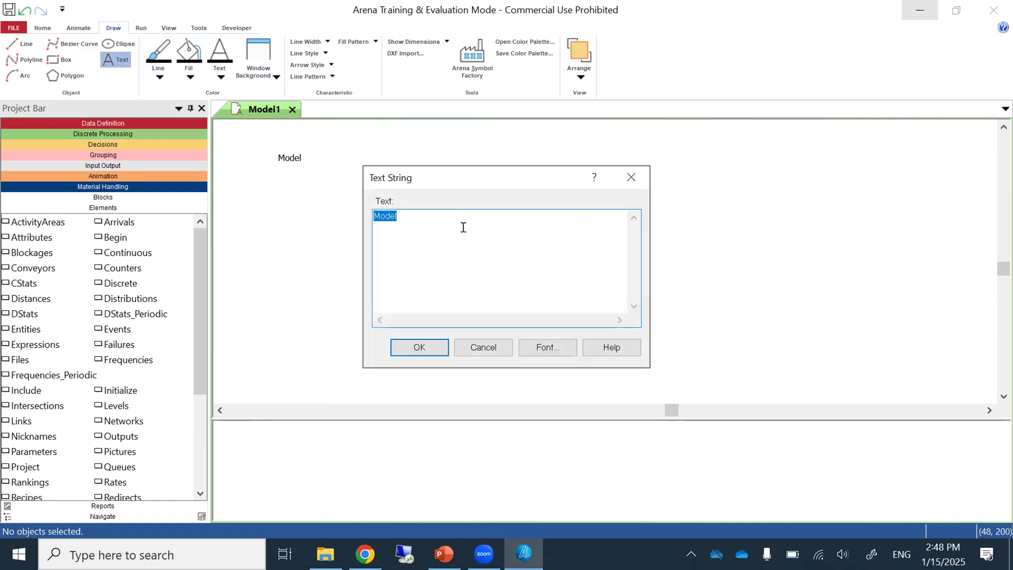
text(Experime)
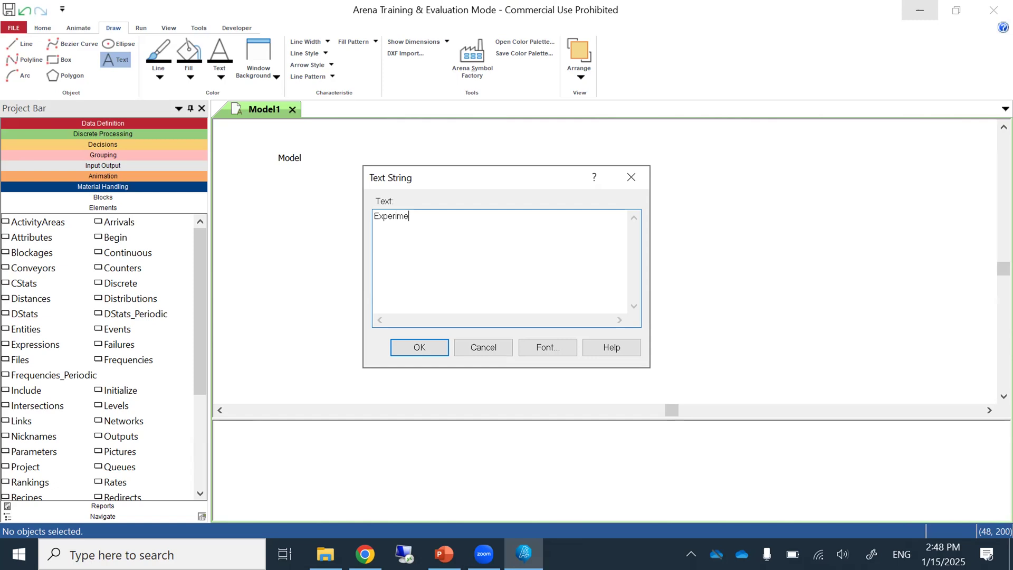
text(ntal Frame)
click(549, 351)
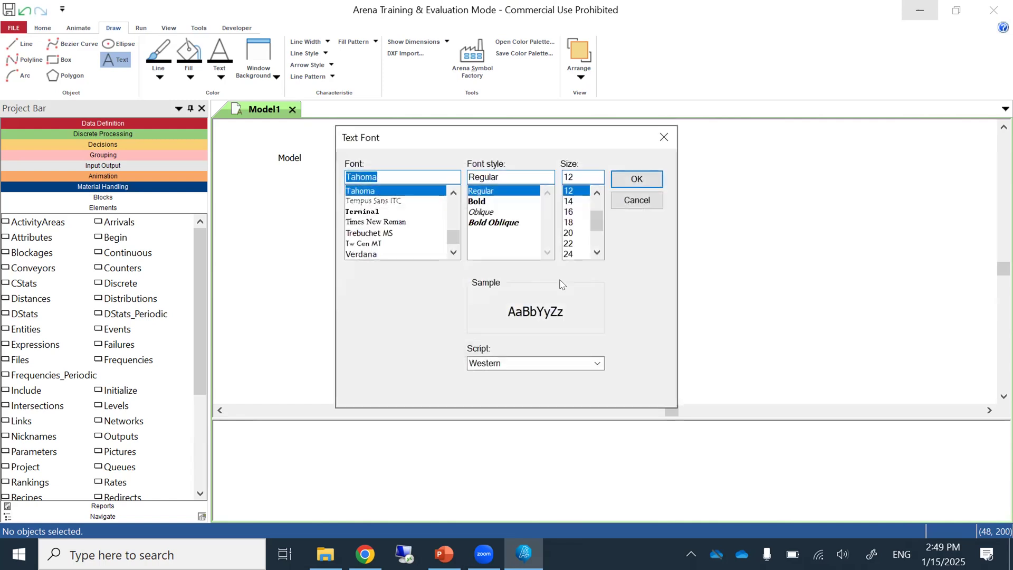
click(636, 180)
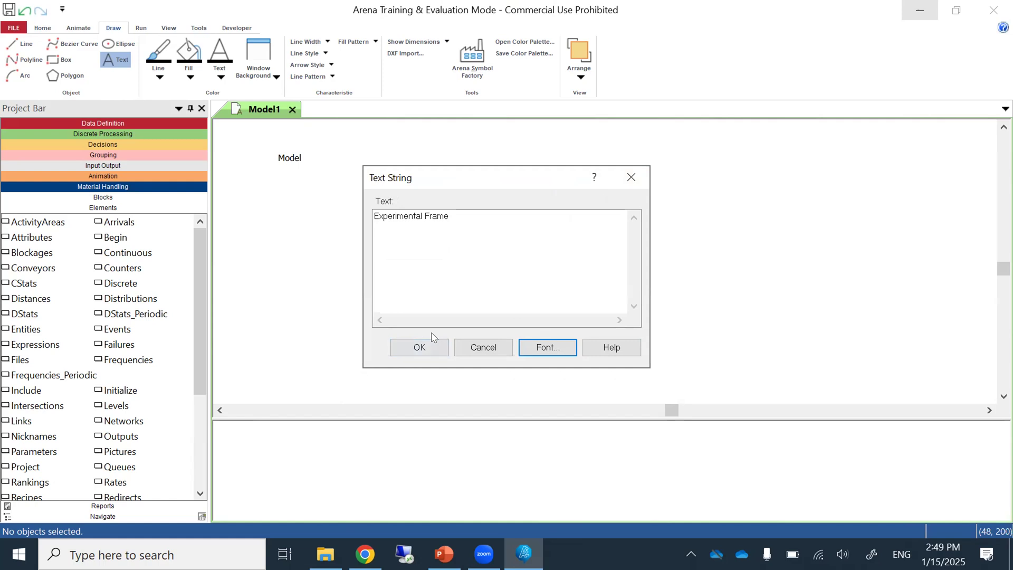
click(420, 347)
click(274, 257)
click(330, 329)
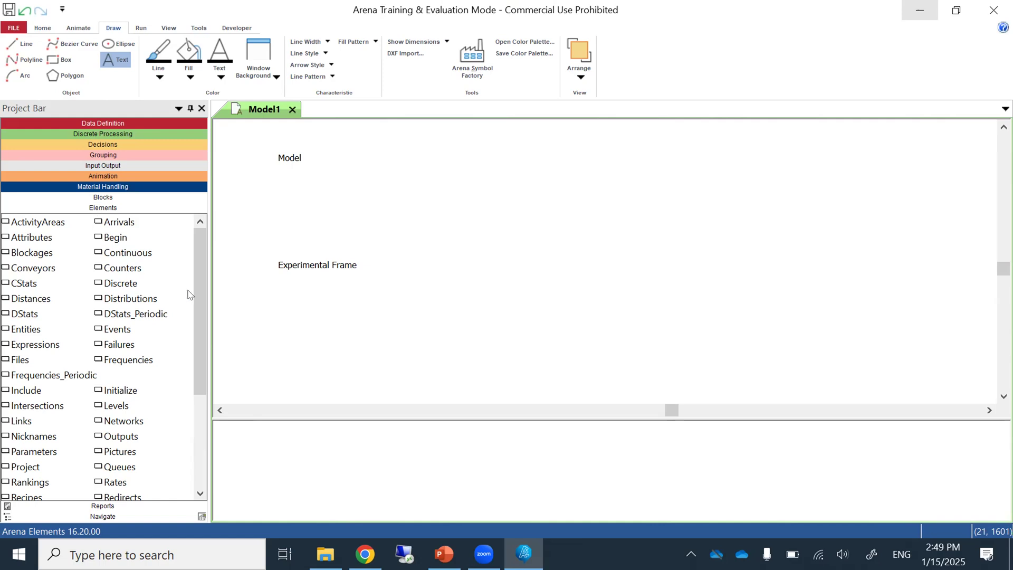
- Place the Queues, Resources and Counters modules from the Elements panel in a row beneath the Experimental Frame label
drag(196, 292, 194, 347)
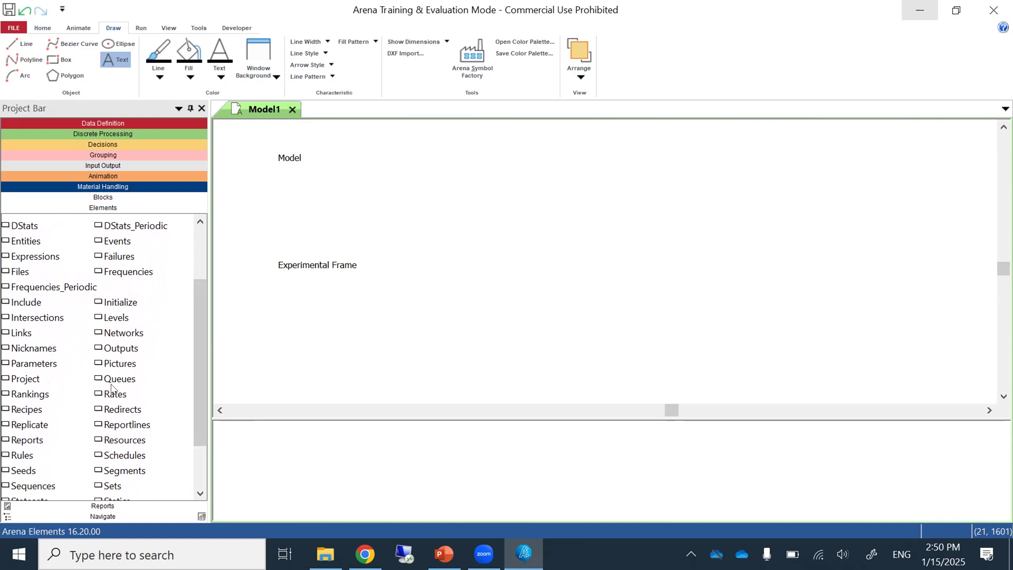
drag(119, 380, 281, 284)
click(280, 284)
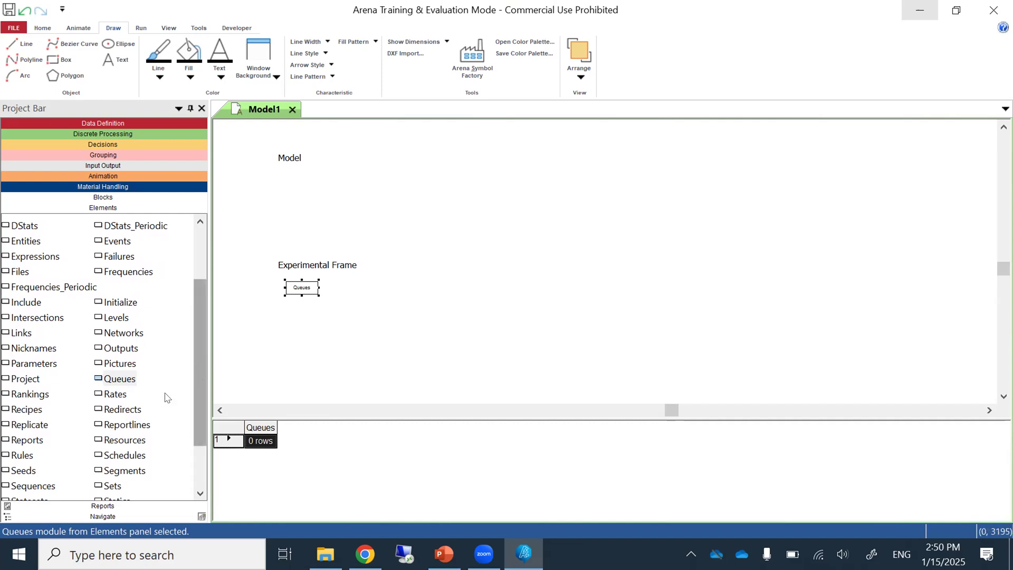
drag(117, 440, 335, 289)
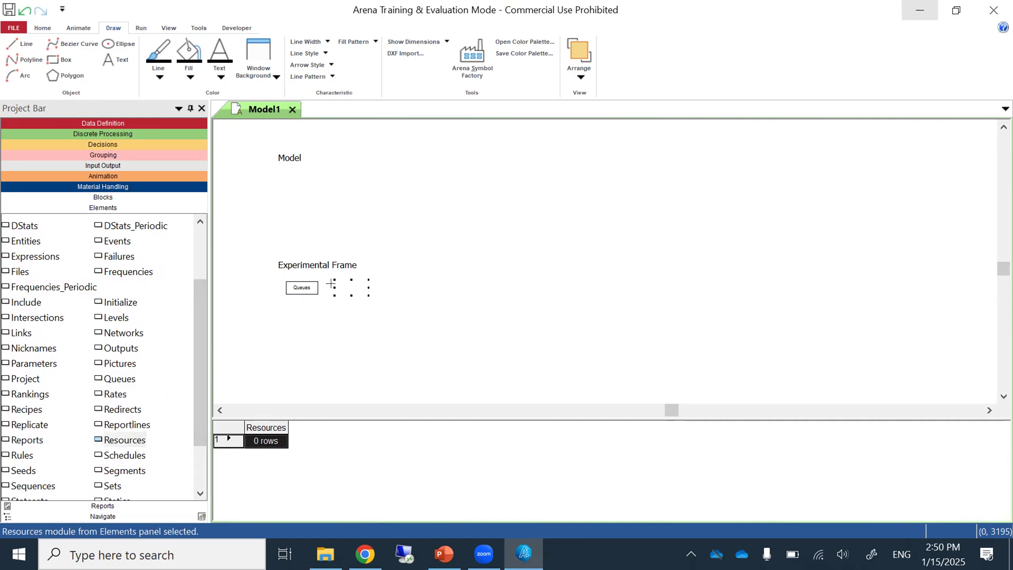
drag(197, 302, 216, 268)
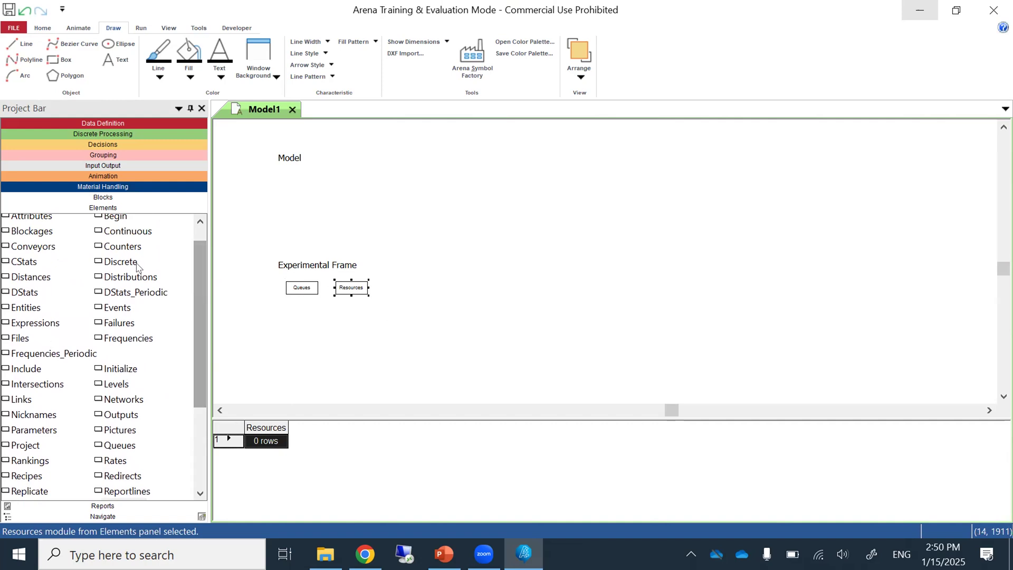
drag(123, 246, 383, 287)
click(358, 331)
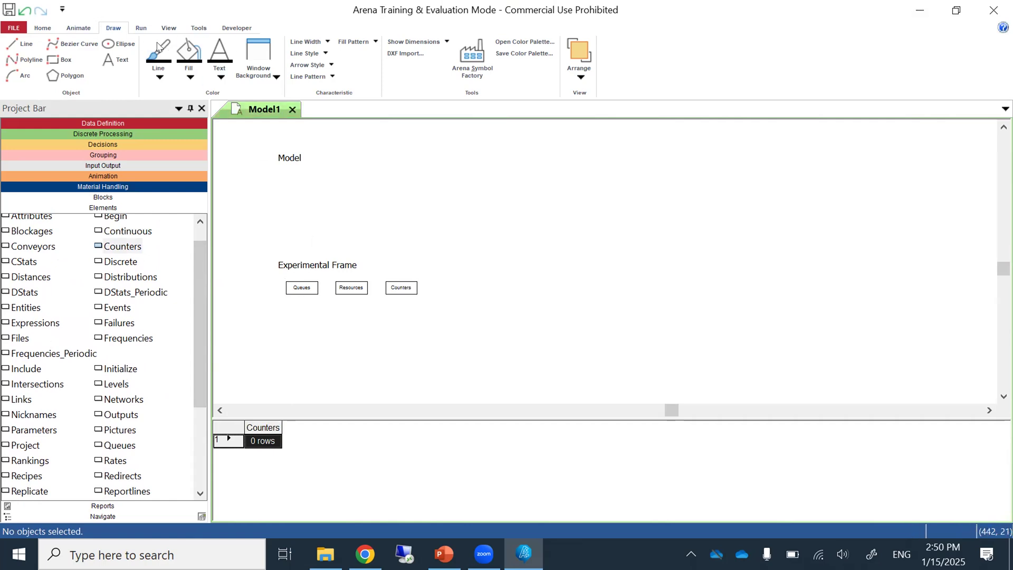
- Set the model zoom to 100% and bring both text labels and the three element modules into view
click(169, 27)
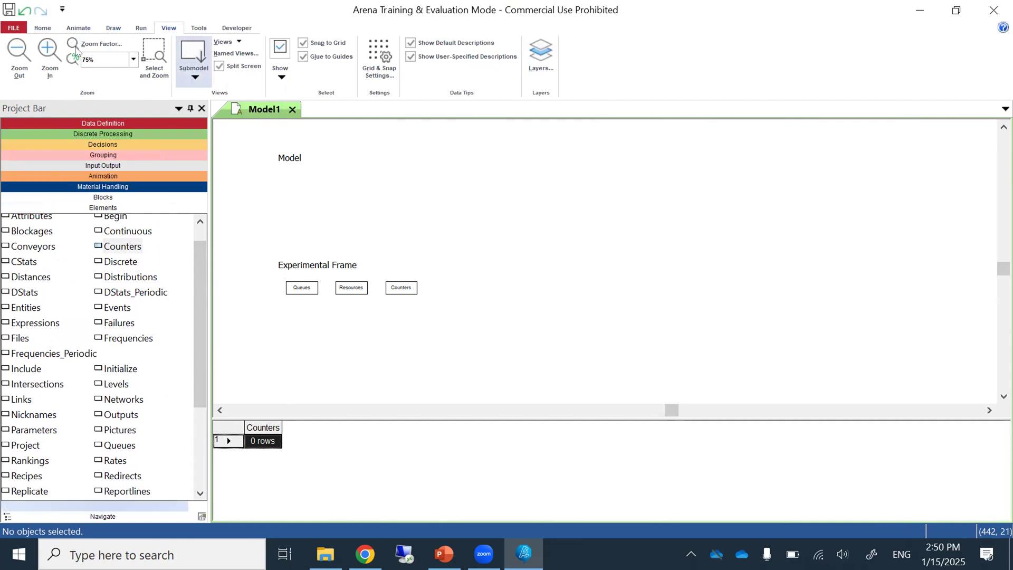
click(133, 59)
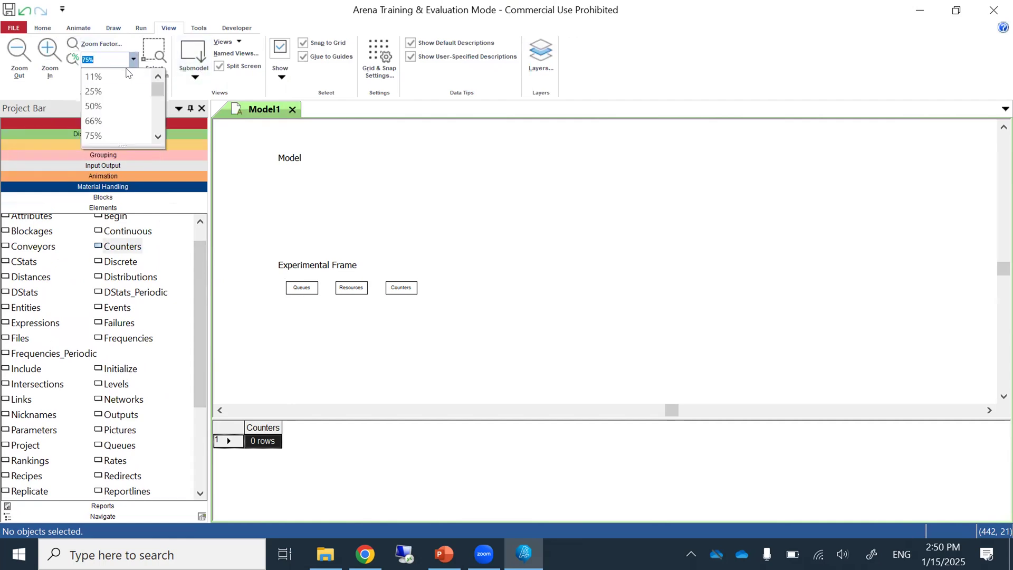
click(161, 136)
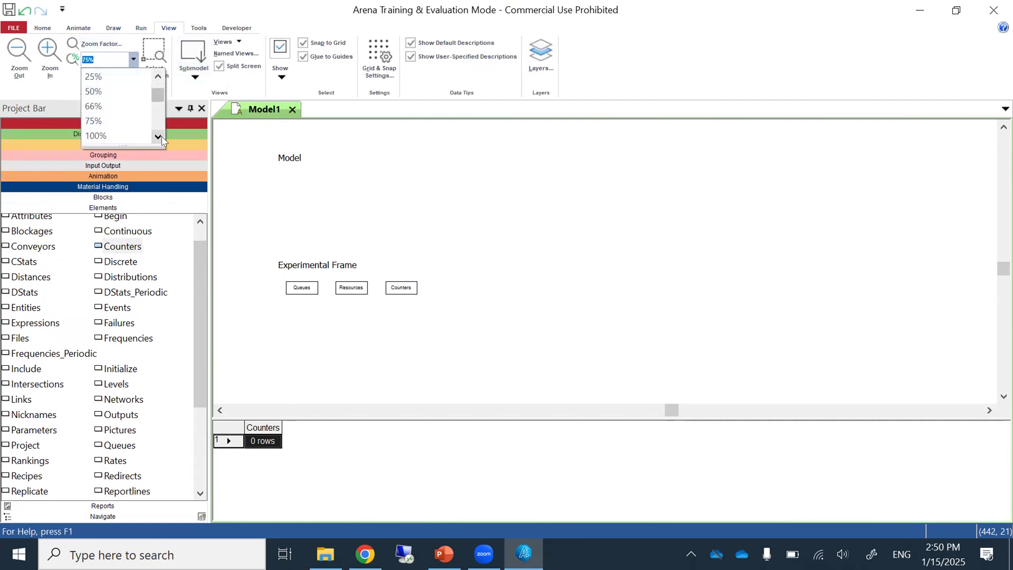
click(98, 136)
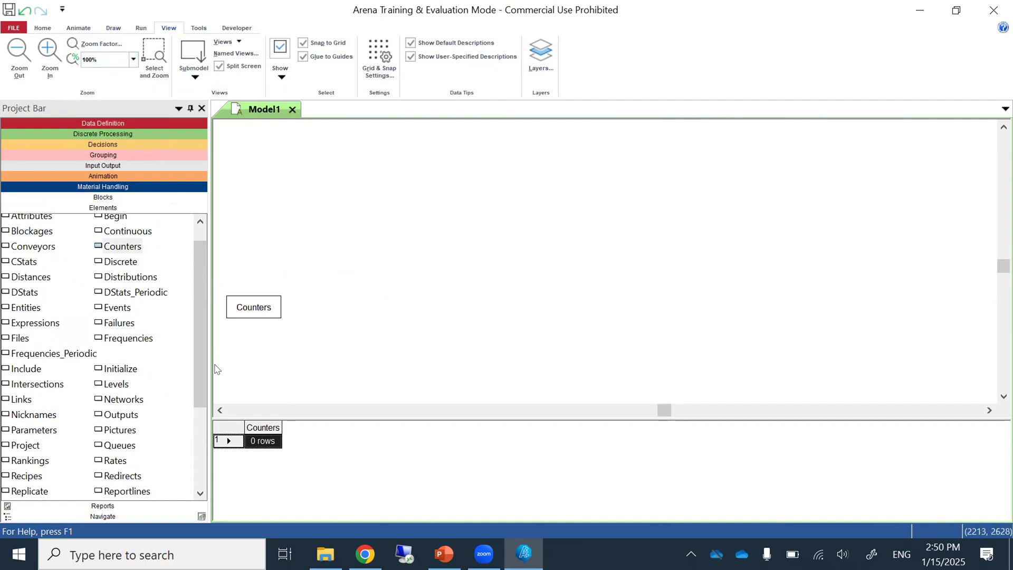
click(217, 411)
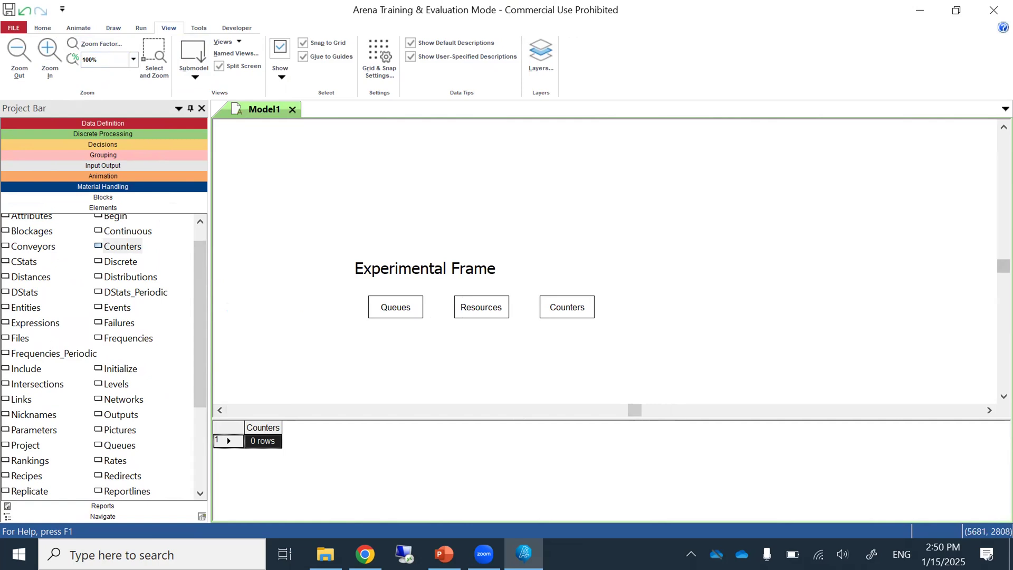
click(1003, 127)
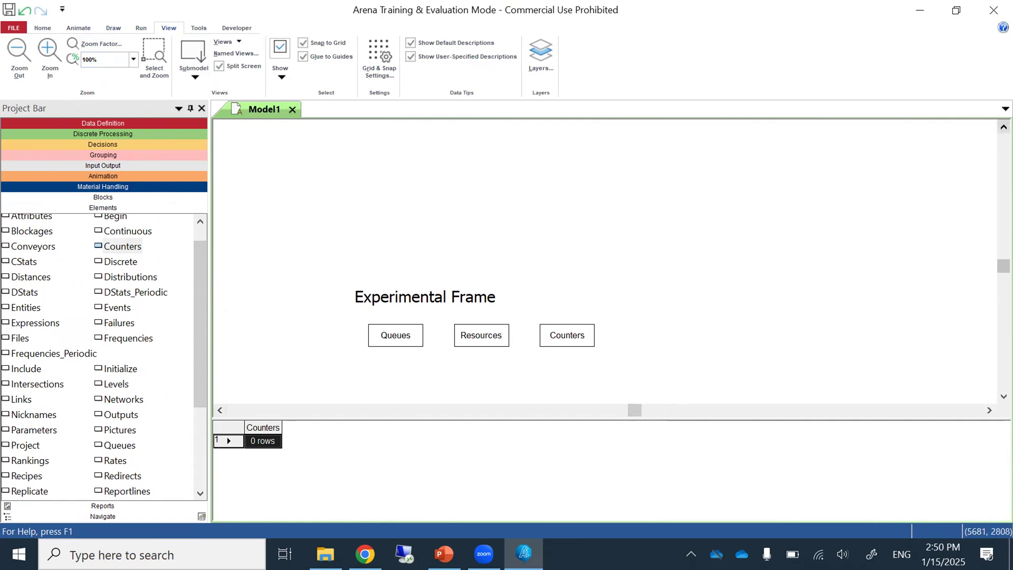
click(989, 410)
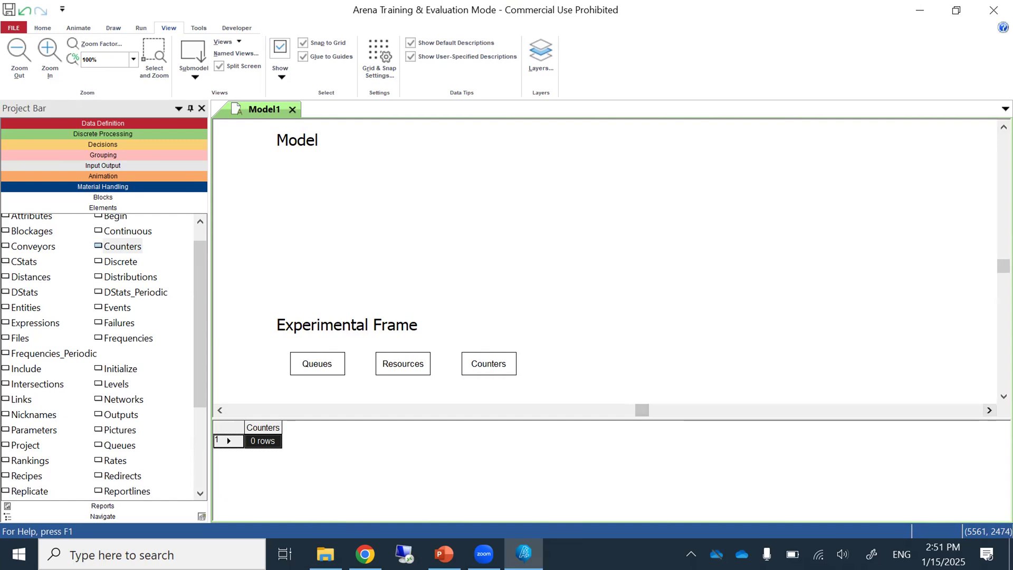
- Add a queue named machineQueue with FirstInFirstOut ranking to the Queues module and center its name label beneath the module
double_click(334, 370)
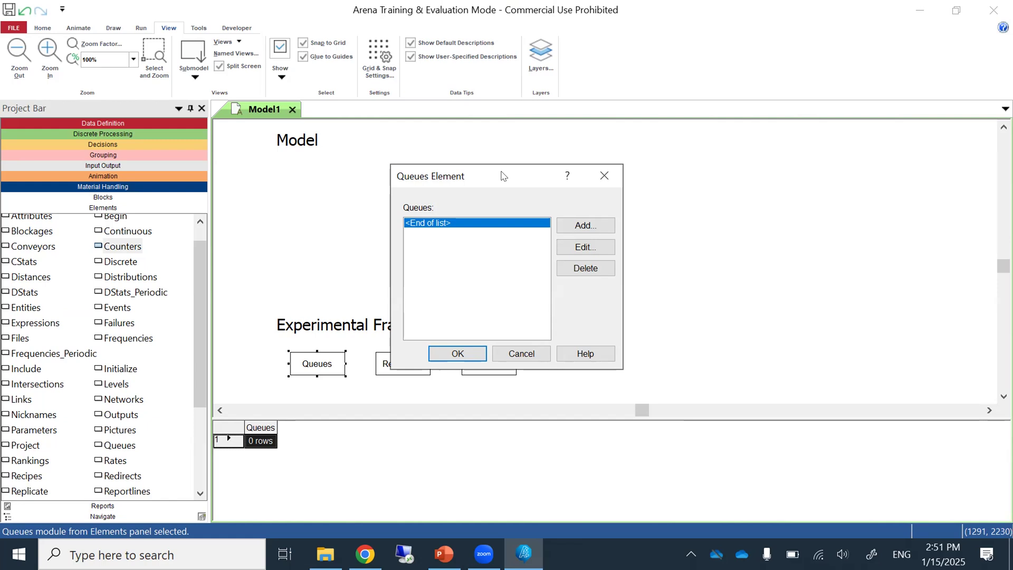
click(574, 223)
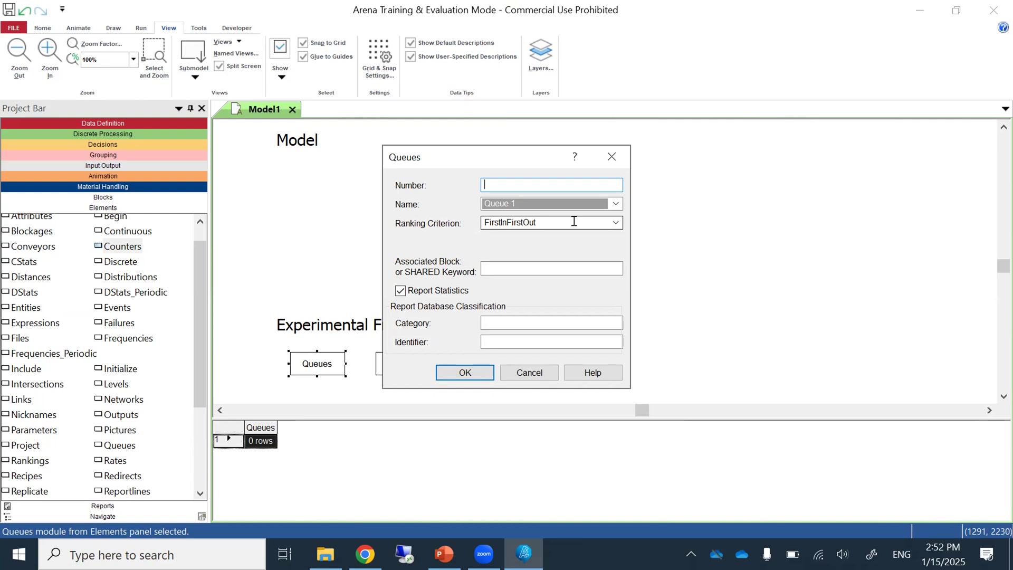
click(509, 202)
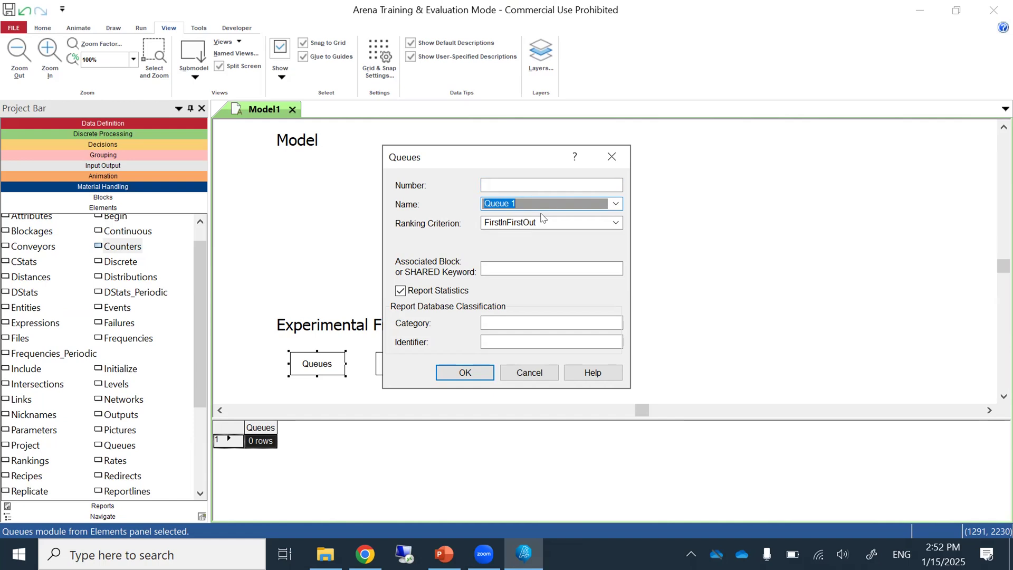
key(BackSpace)
text(machineQueue)
click(615, 222)
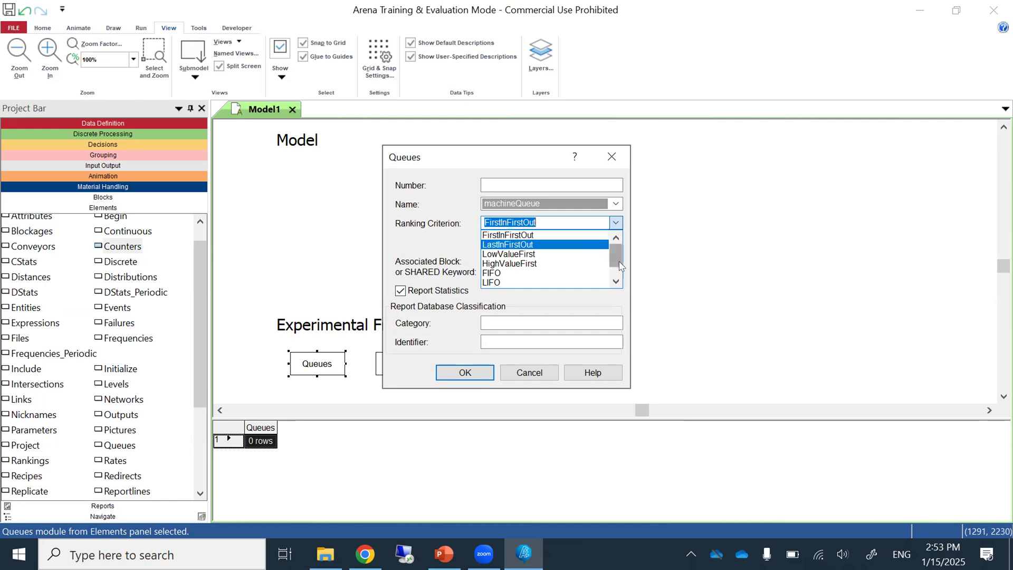
mouse_move(620, 265)
mouse_down()
mouse_move(620, 276)
mouse_move(614, 257)
mouse_up()
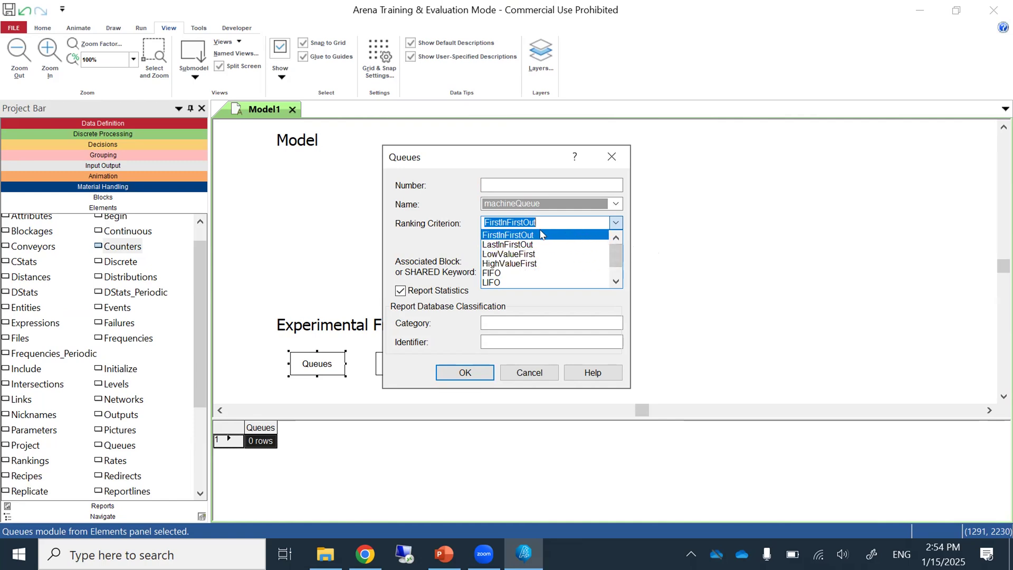
click(560, 219)
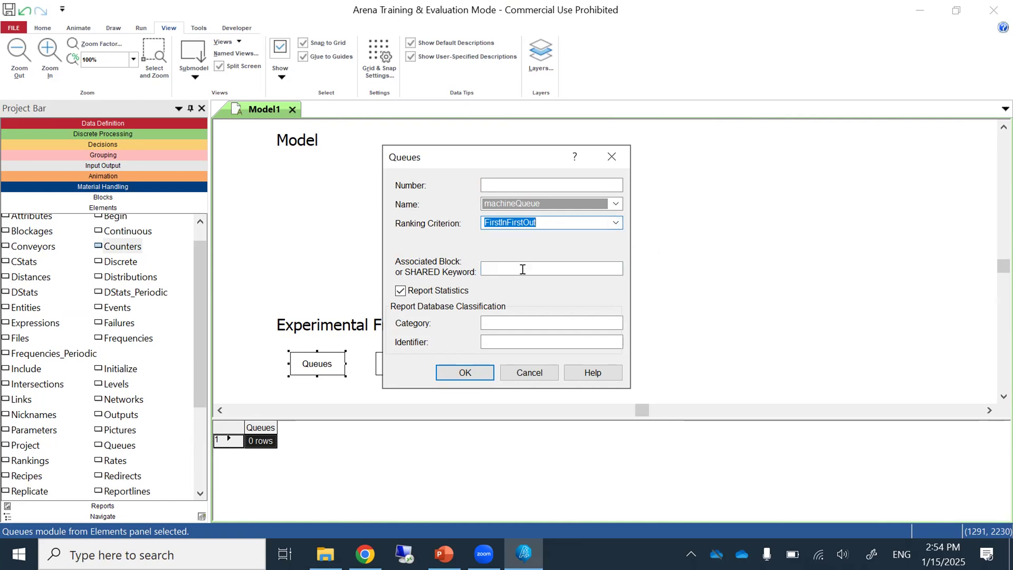
click(466, 371)
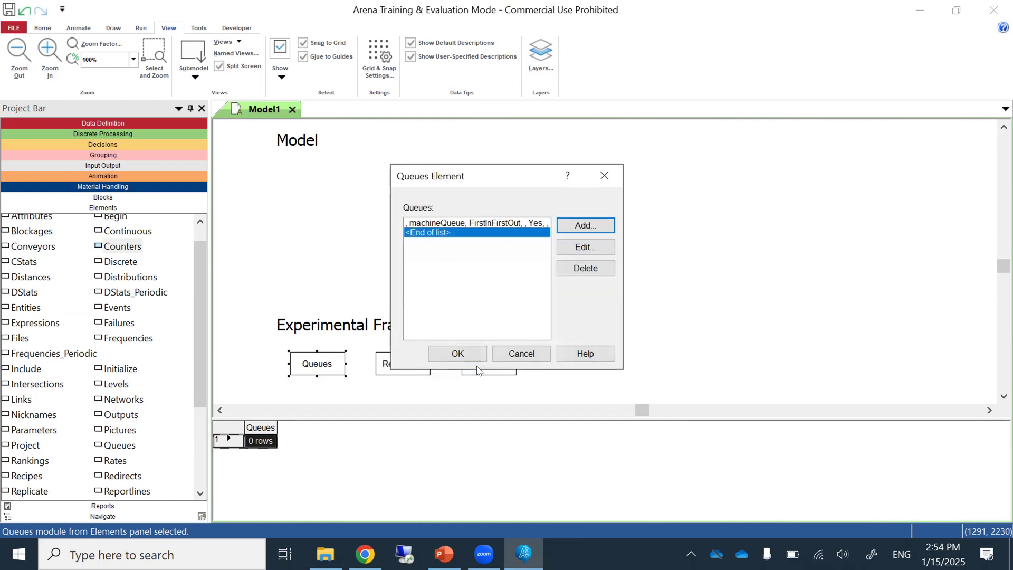
click(462, 356)
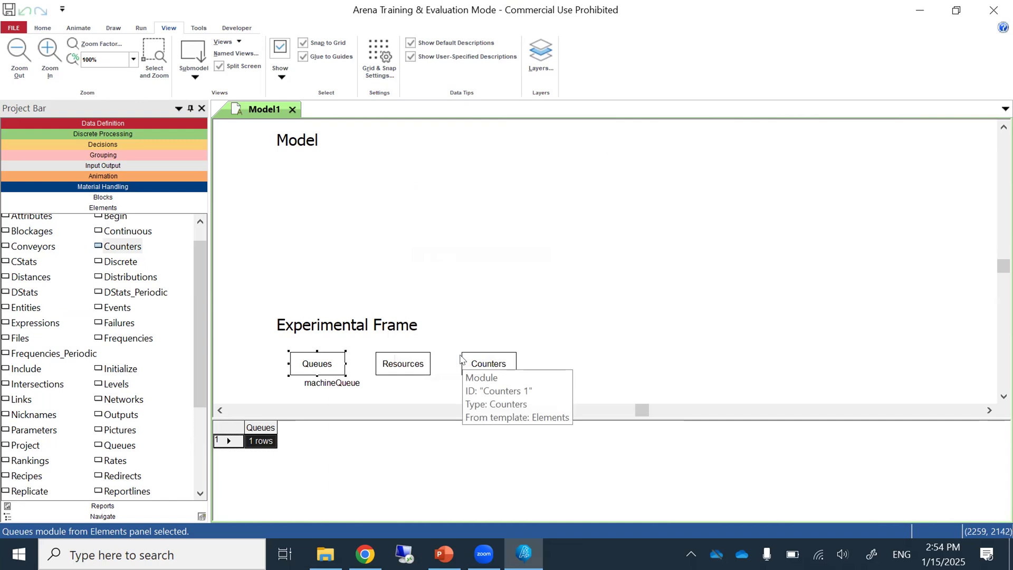
drag(344, 386, 330, 392)
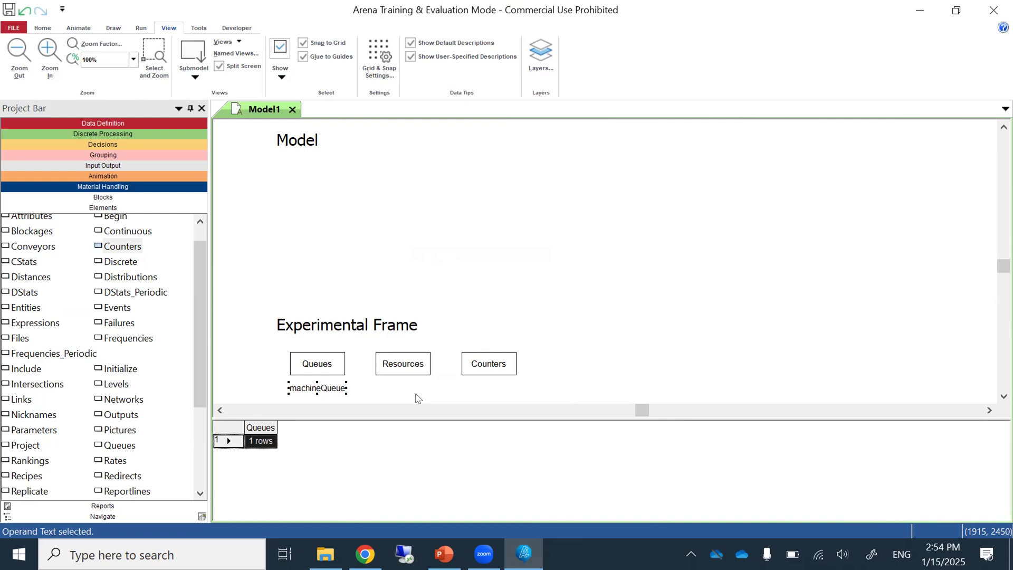
- Add a resource named Drill to the Resources module, keeping its default capacity settings
double_click(406, 369)
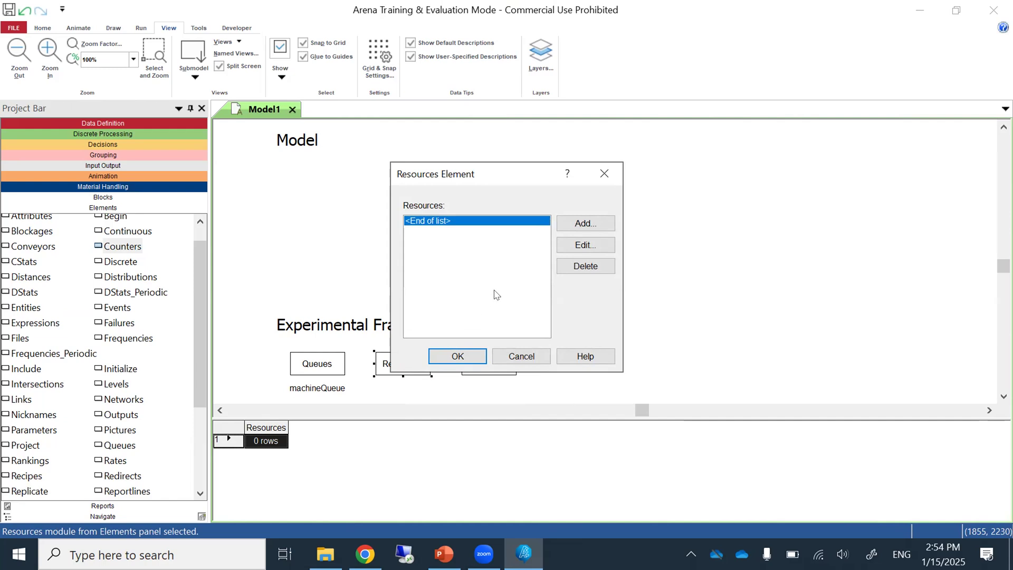
click(576, 229)
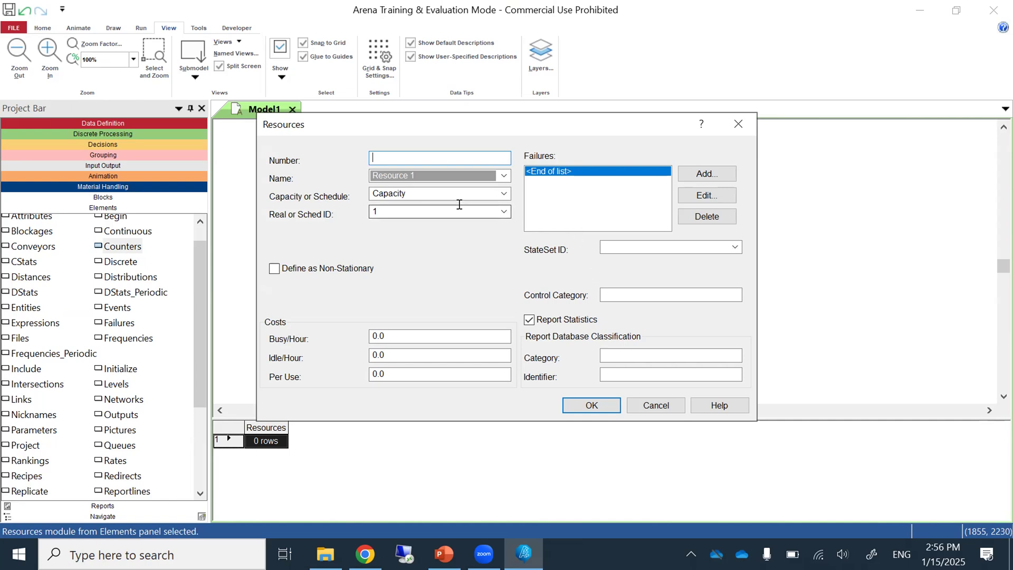
click(429, 174)
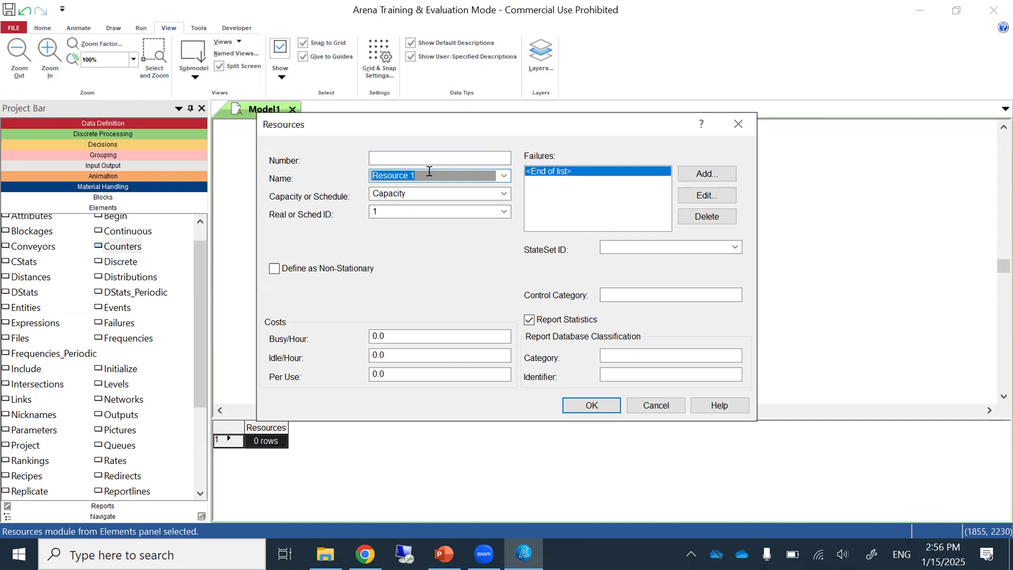
text(Drill)
click(570, 410)
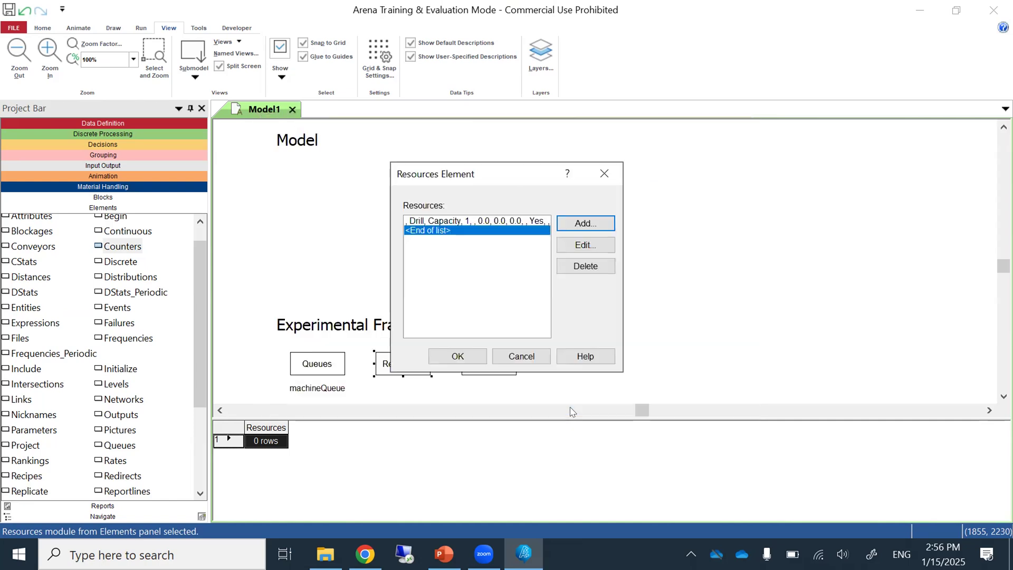
click(455, 355)
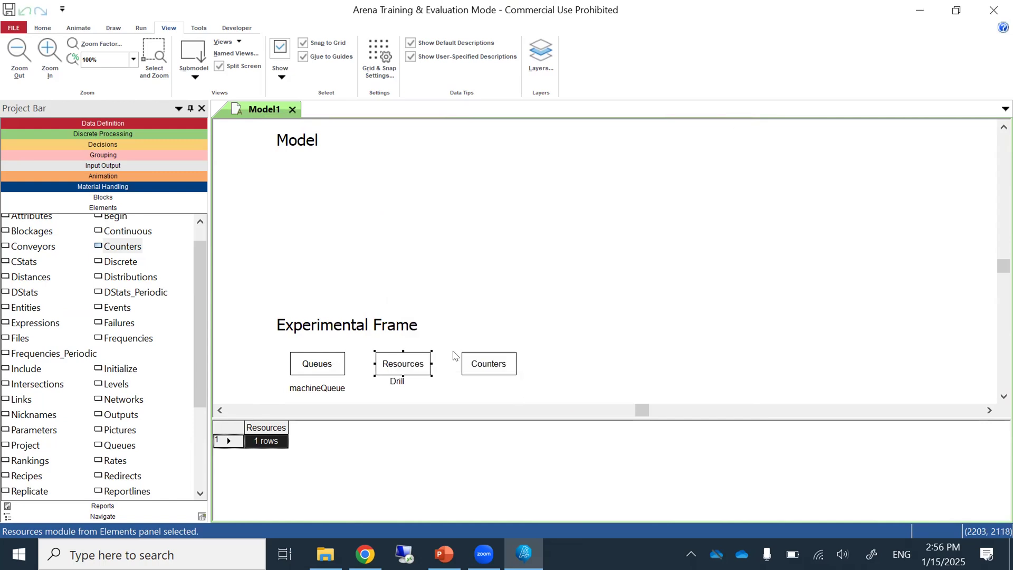
- Add a counter named partsCompleted to the Counters module, keeping the Replicate initial option
click(477, 368)
double_click(477, 368)
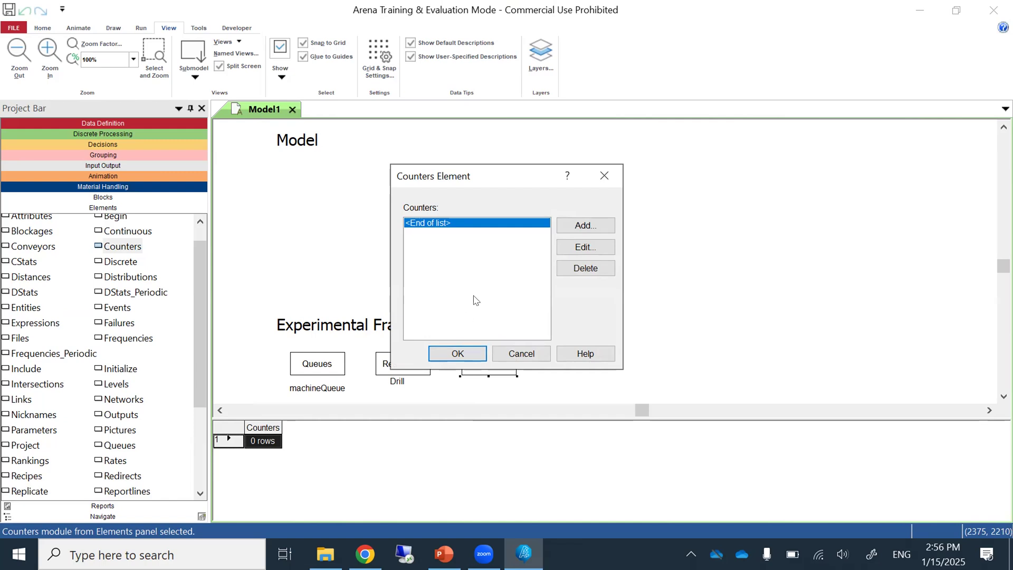
click(587, 227)
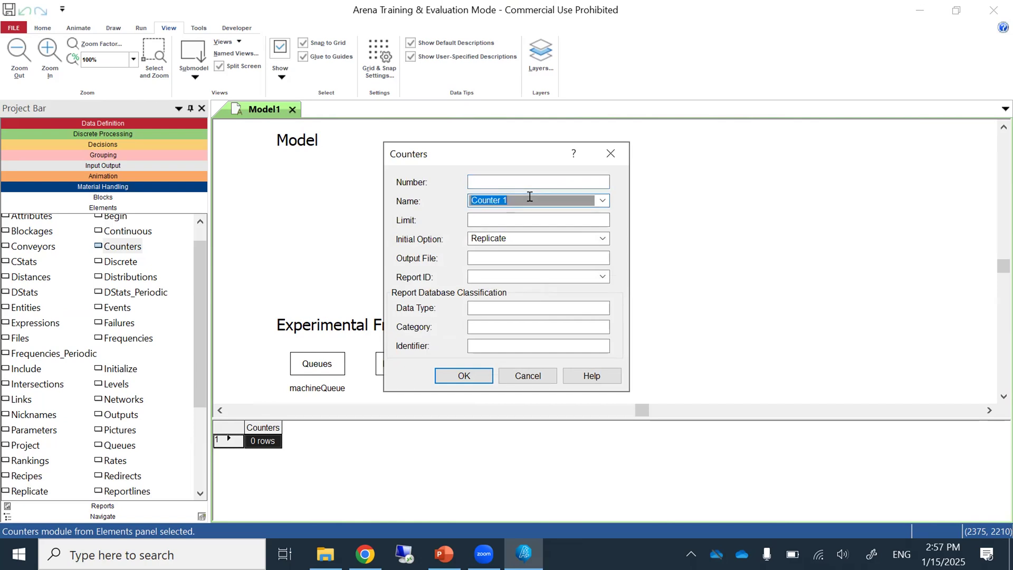
text(partsCompleted)
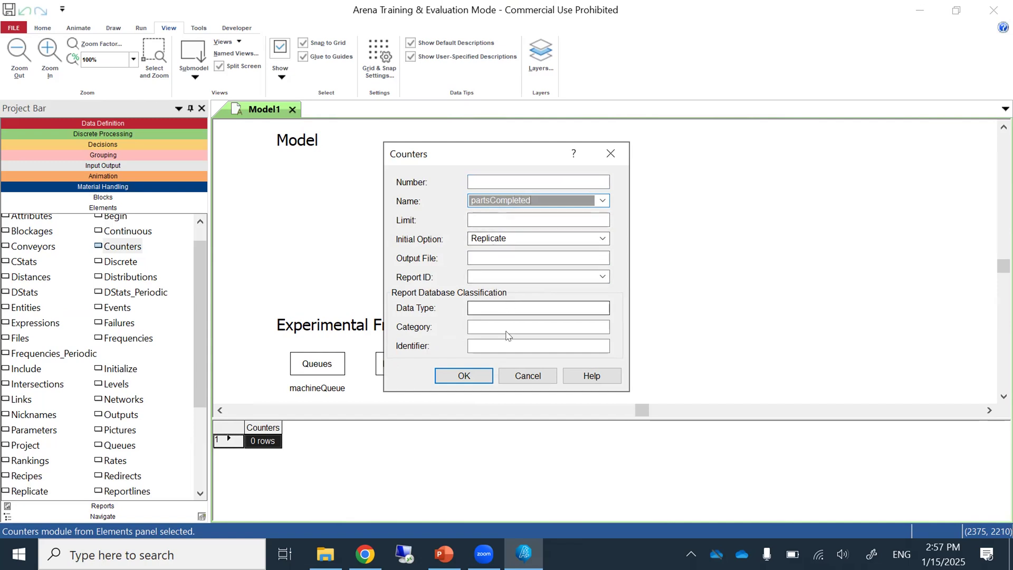
click(464, 376)
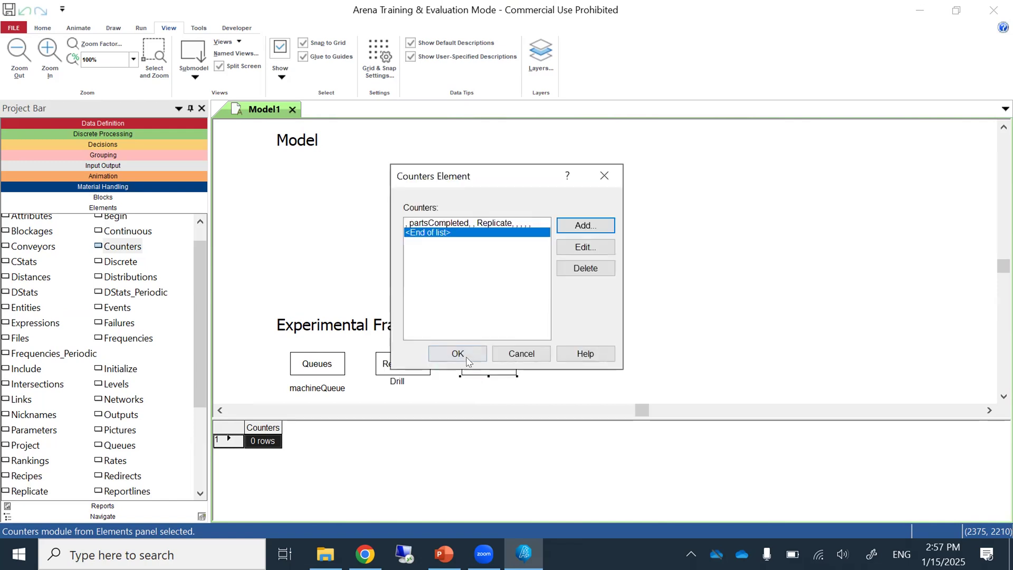
click(461, 354)
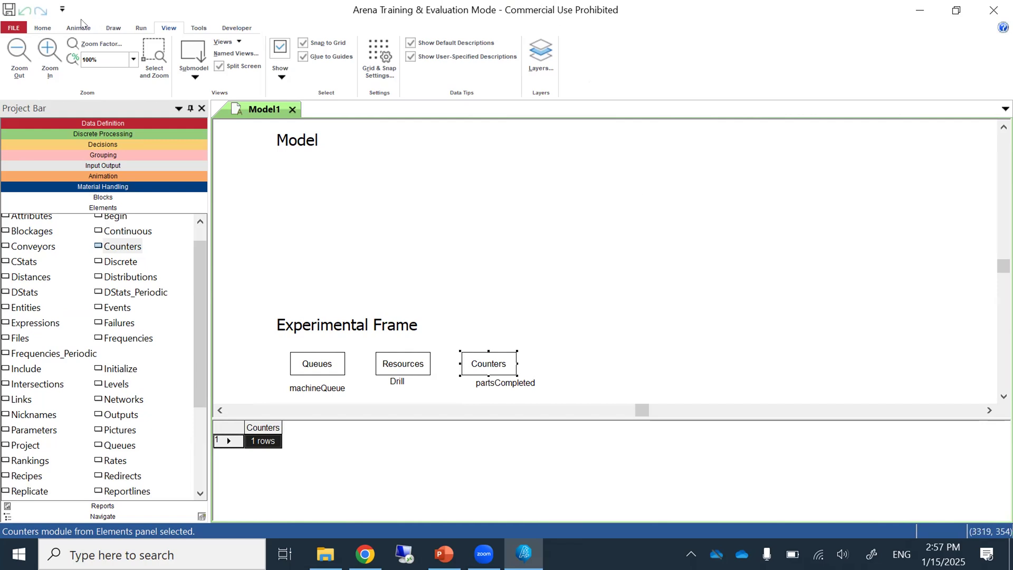
- Start saving the model under a new name and create and open a Desktop folder named models
click(13, 28)
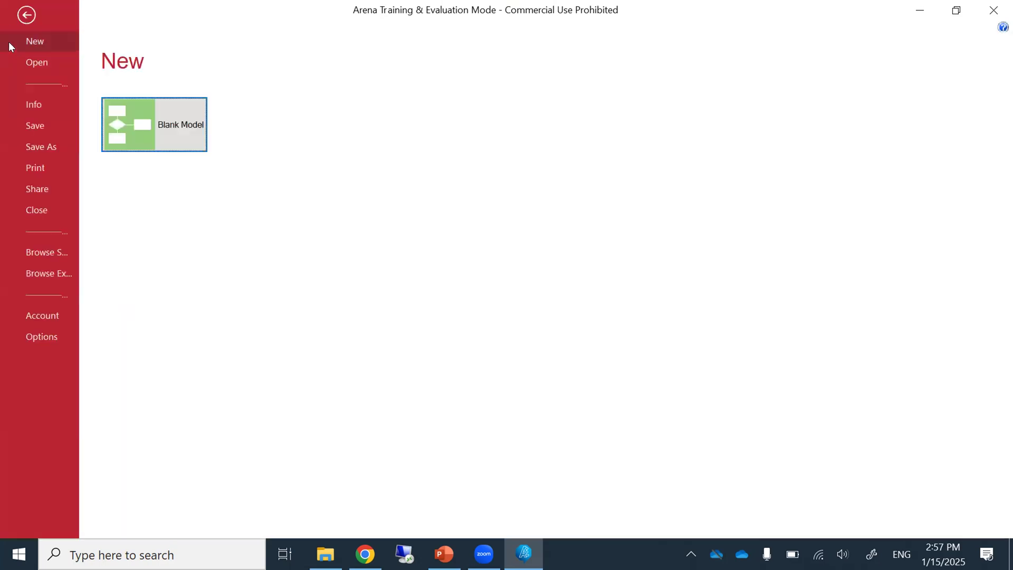
click(36, 146)
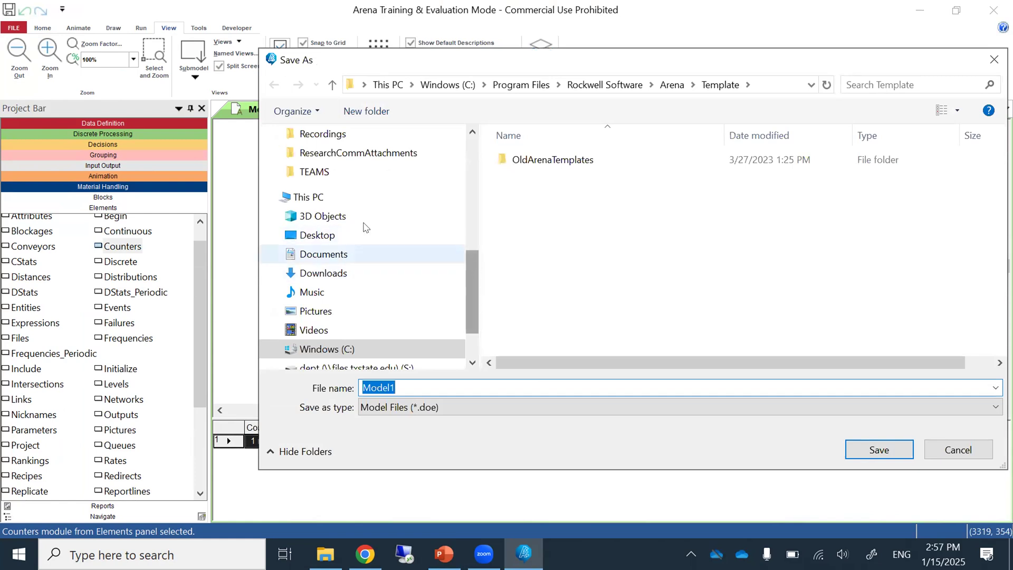
click(324, 240)
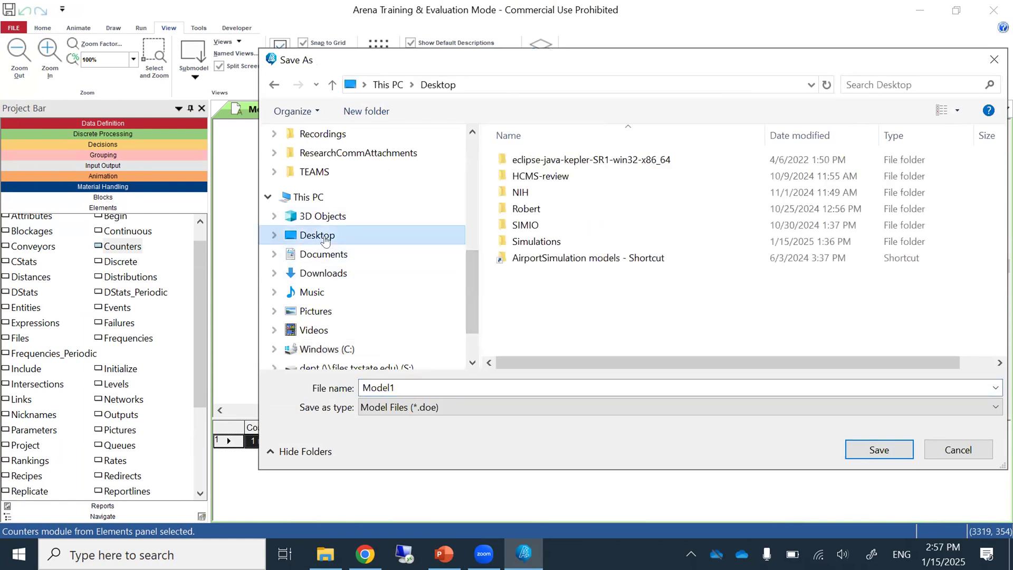
click(372, 113)
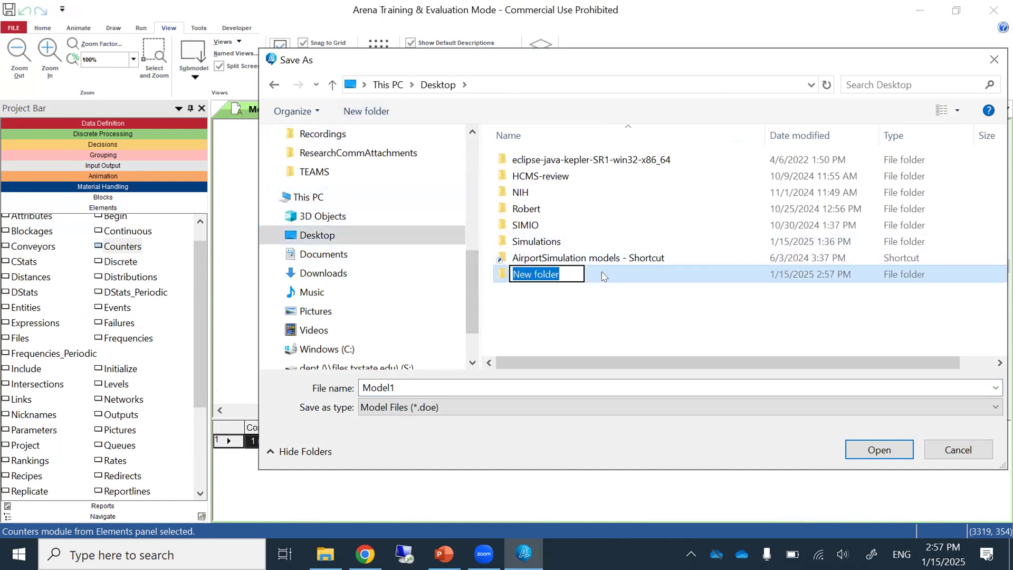
text(models)
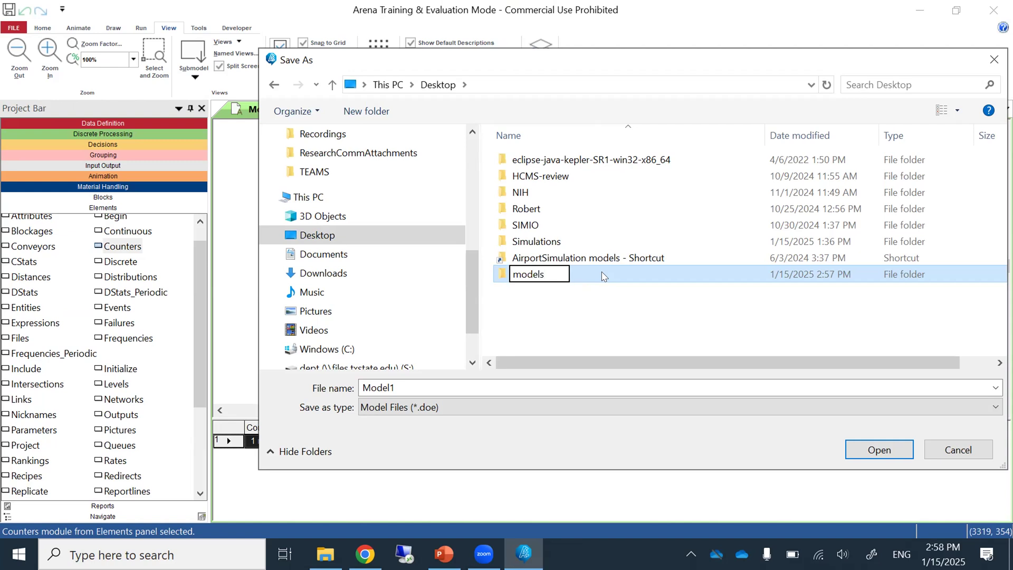
double_click(604, 277)
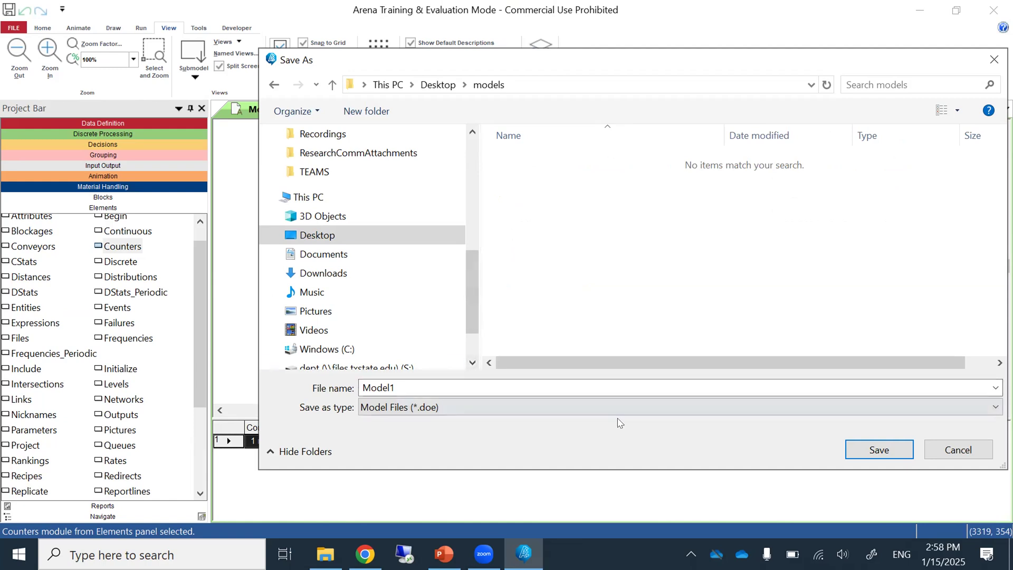
- Save the model in the models folder, naming the file with the author's surname followed by _example1
click(541, 379)
text(pere)
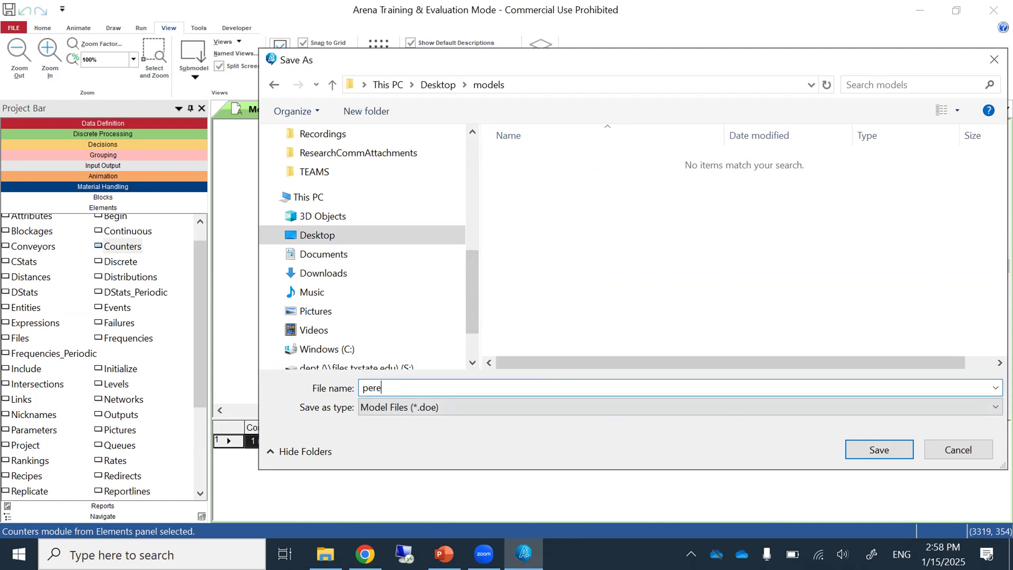
text(z_example1)
click(885, 446)
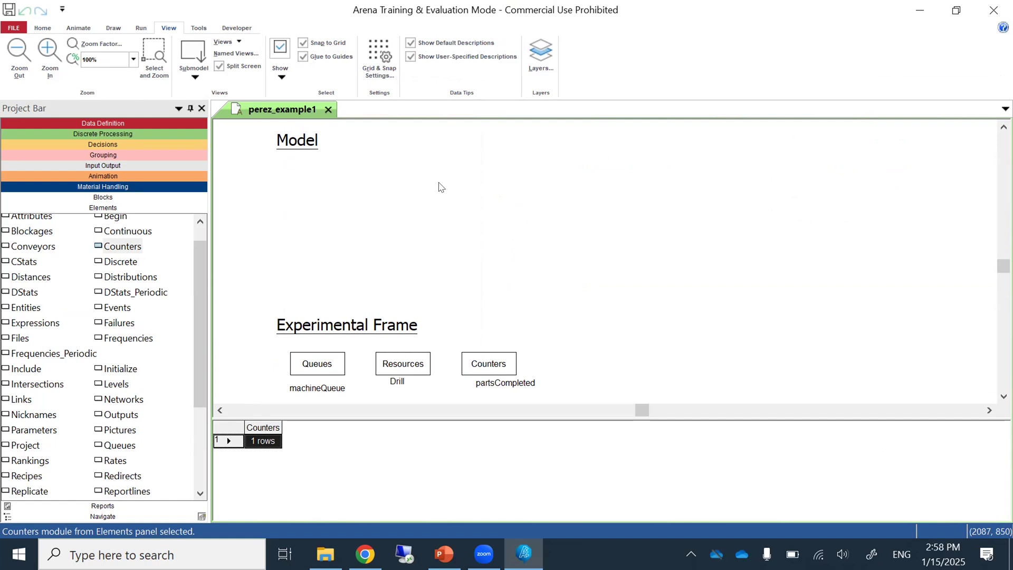
- Place a Create block beneath the Model label and a Queue block beside it, connected in sequence
click(102, 198)
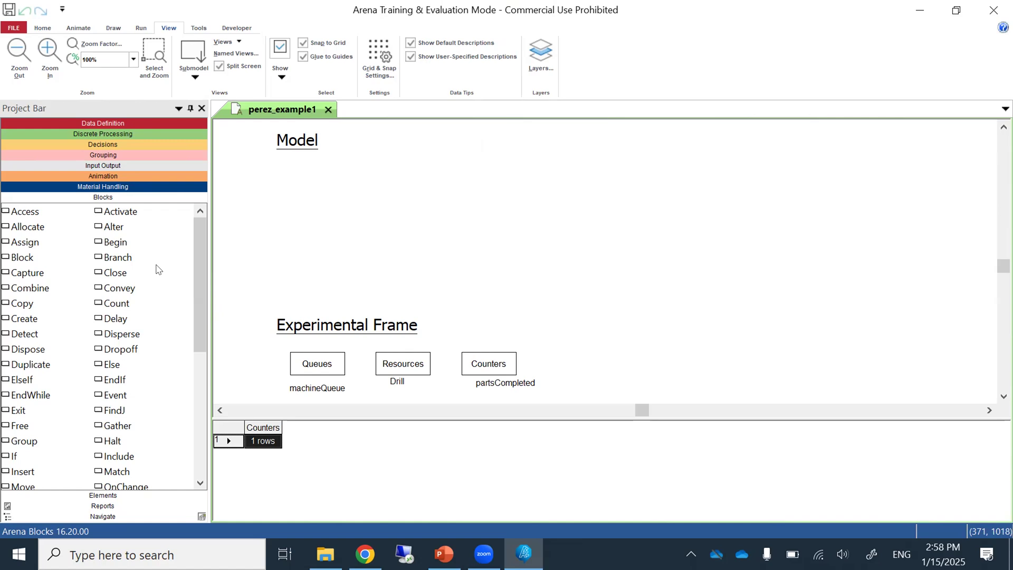
drag(27, 319, 262, 190)
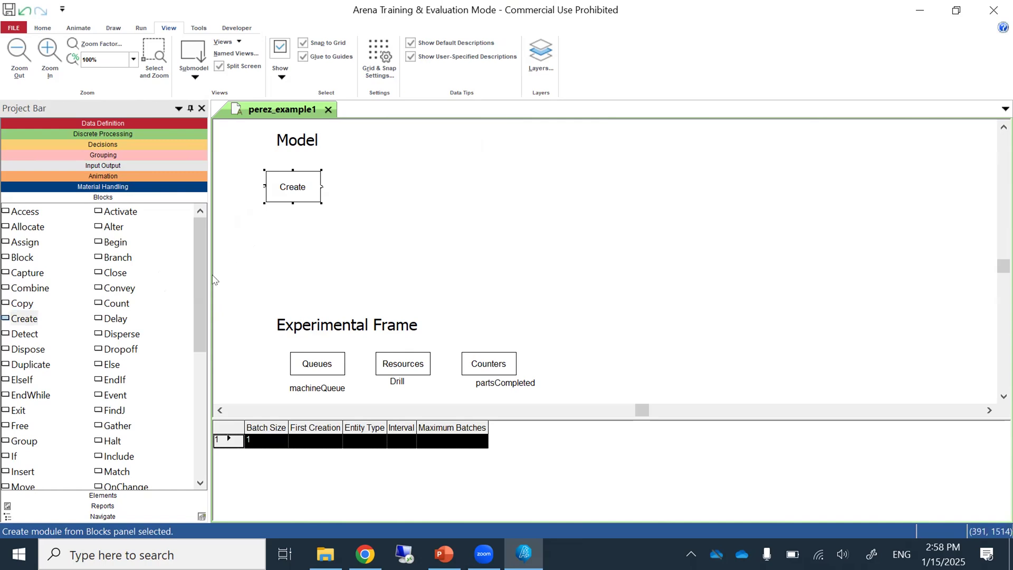
drag(203, 288, 198, 331)
drag(117, 431, 366, 174)
click(341, 240)
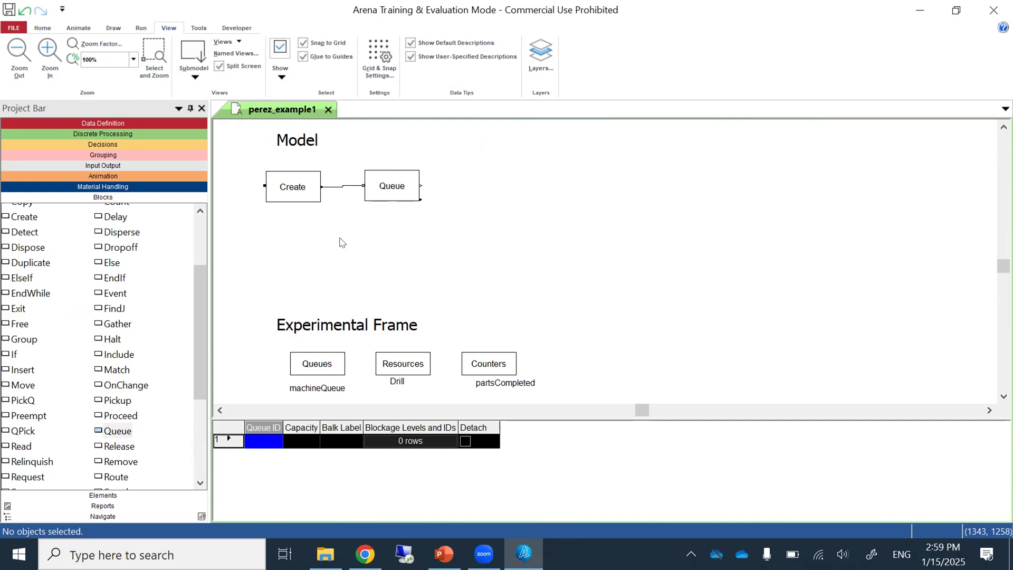
- Add Seize, Delay and Release blocks in a row after the Queue block
drag(196, 315, 197, 349)
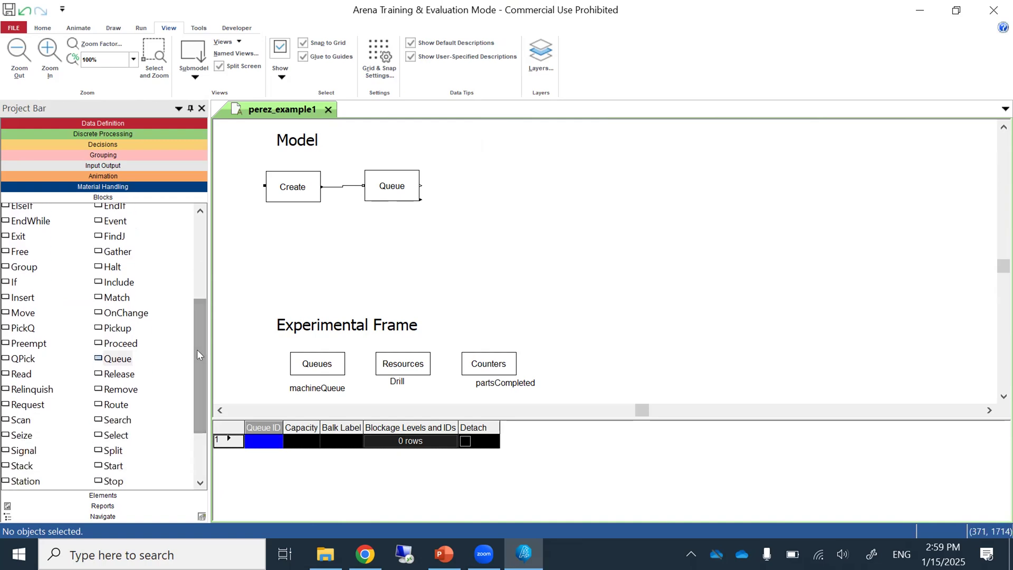
click(28, 435)
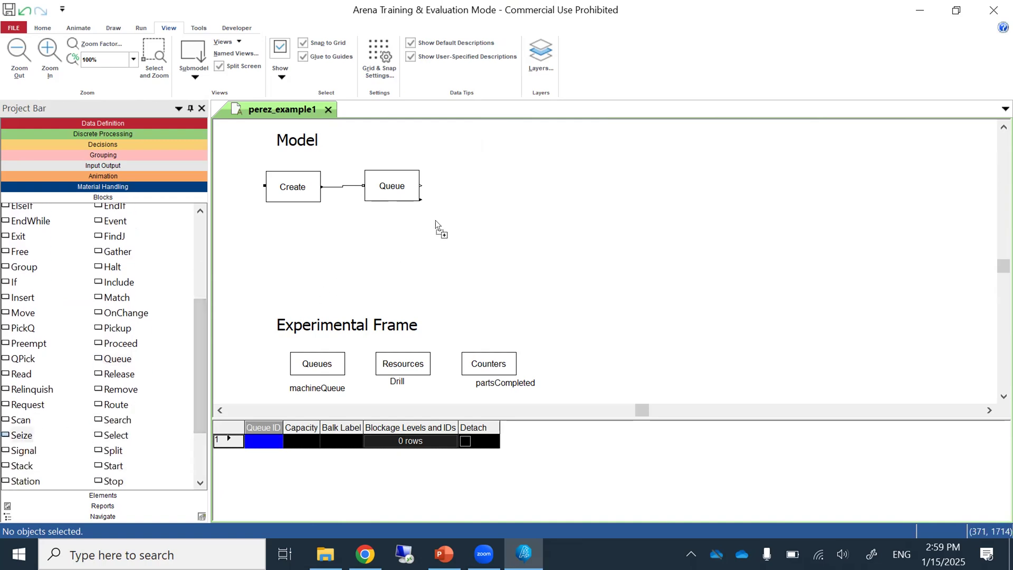
click(446, 183)
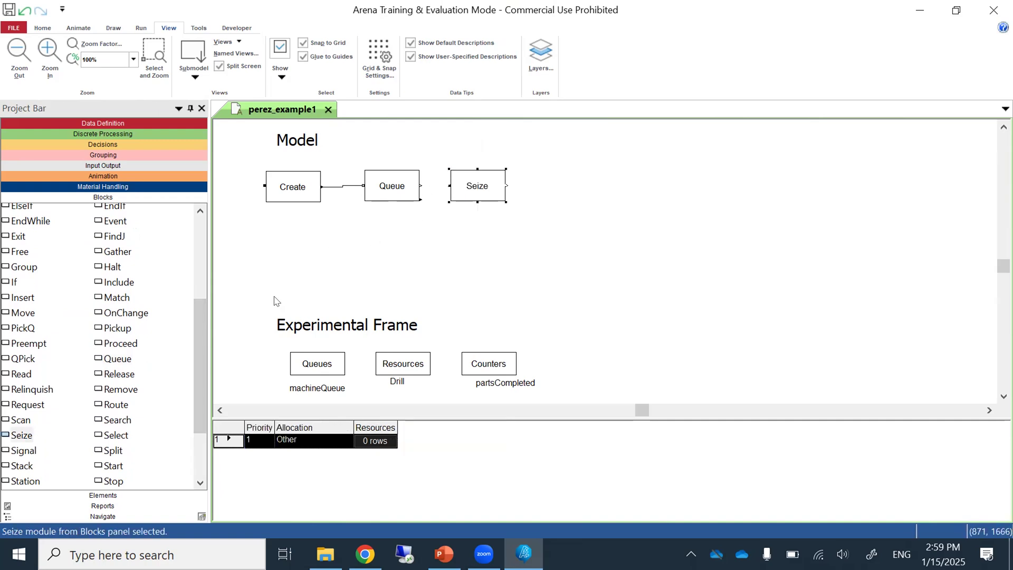
drag(200, 351, 199, 297)
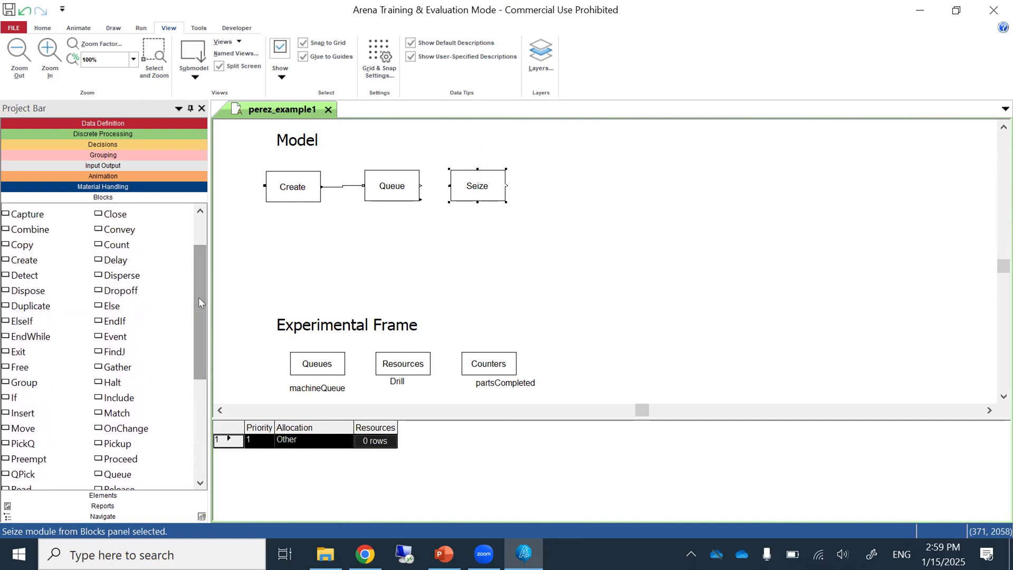
click(523, 186)
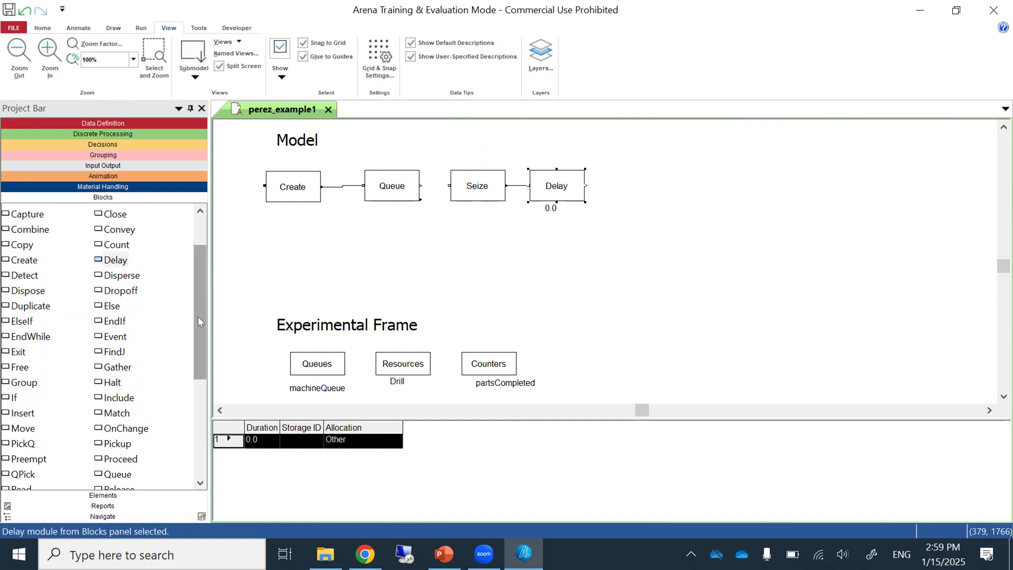
scroll(128, 386, down, 3)
click(127, 386)
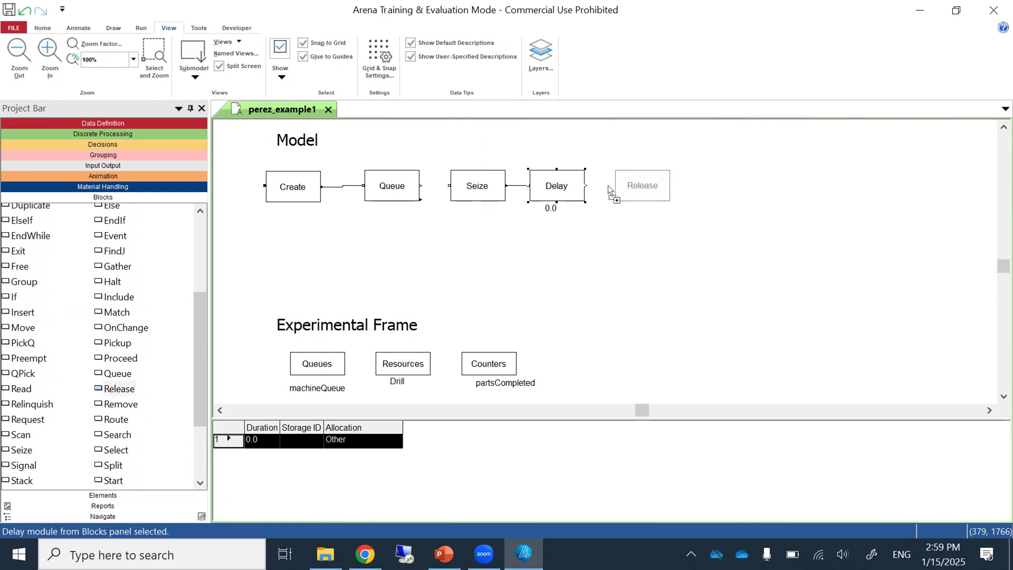
click(608, 185)
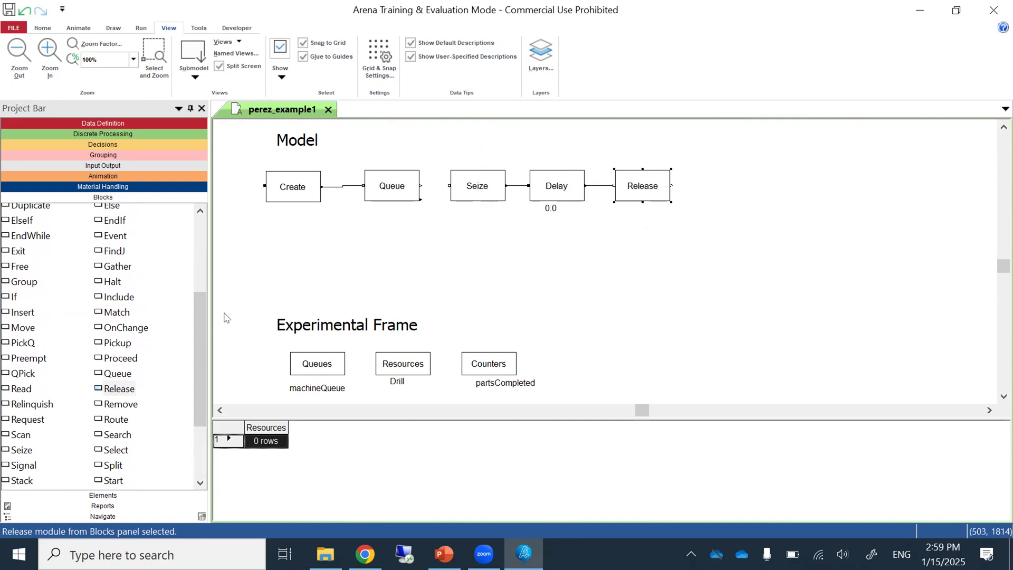
- Add Count and Dispose blocks after the Release block to end the model's block row
drag(200, 331, 197, 289)
drag(124, 238, 704, 184)
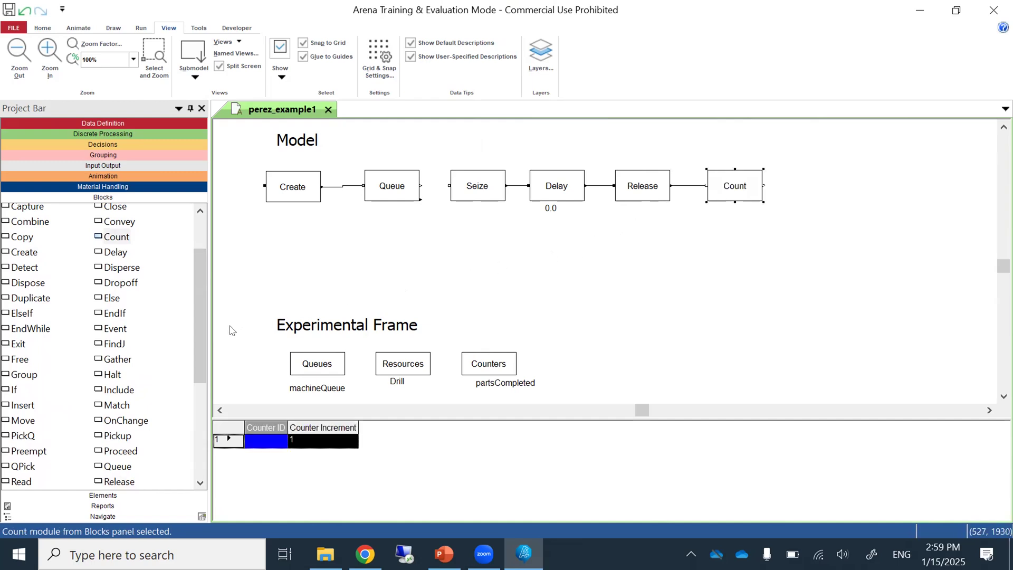
drag(32, 283, 783, 189)
click(734, 253)
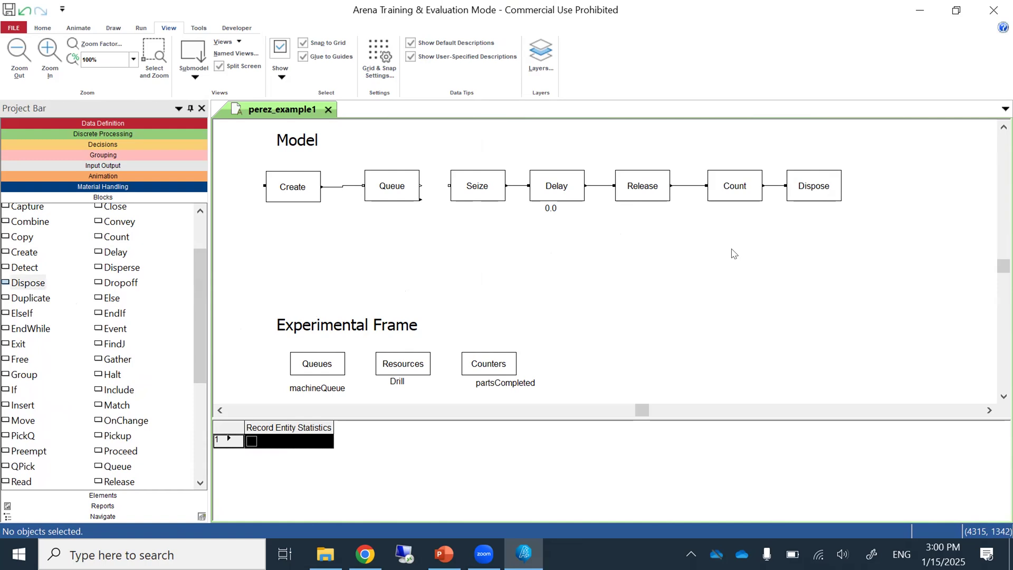
- Set the Create block's interval to an exponential distribution with mean 4.4, EXPO(4.4), using the Expression Builder
double_click(288, 199)
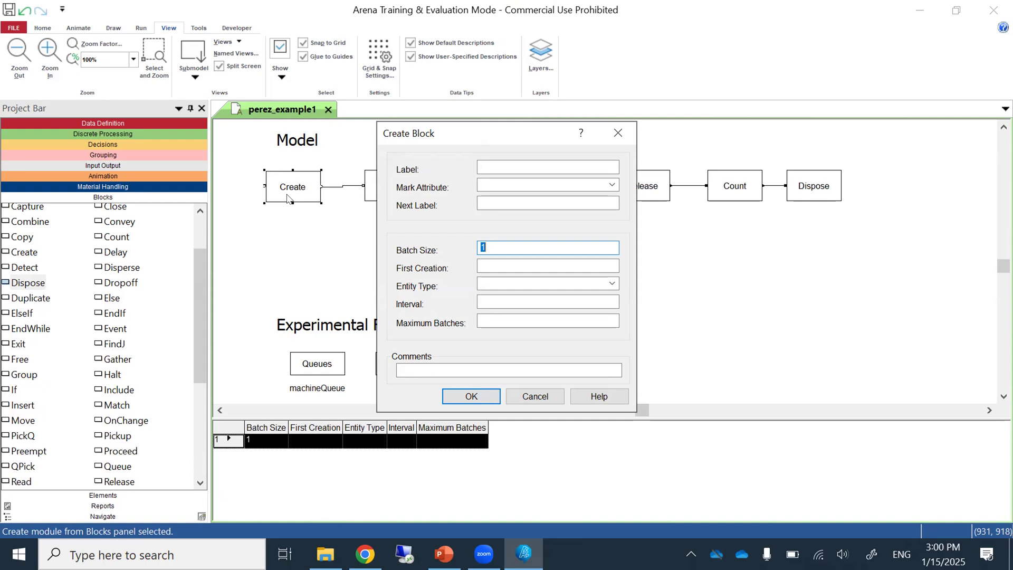
right_click(481, 298)
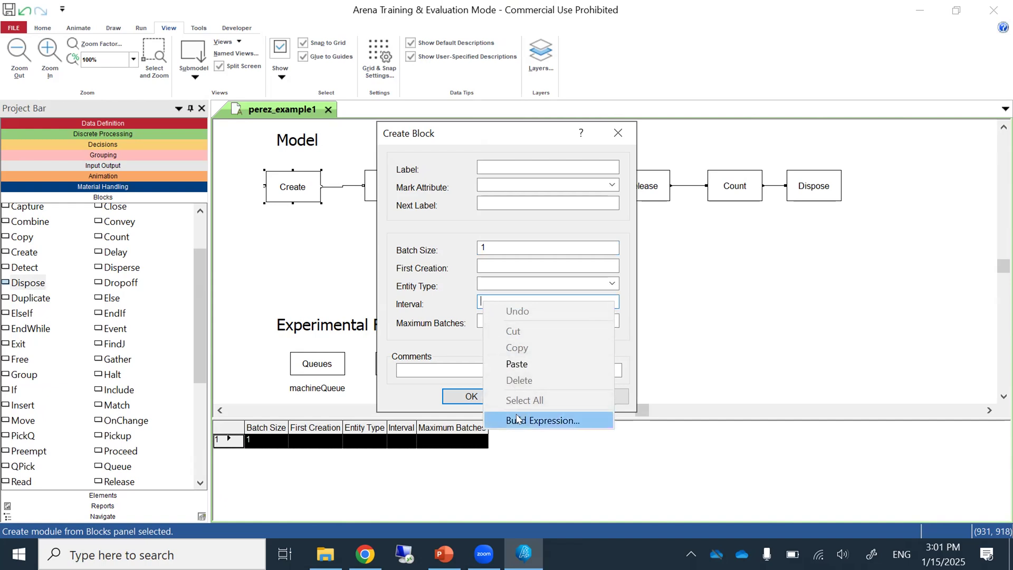
click(468, 302)
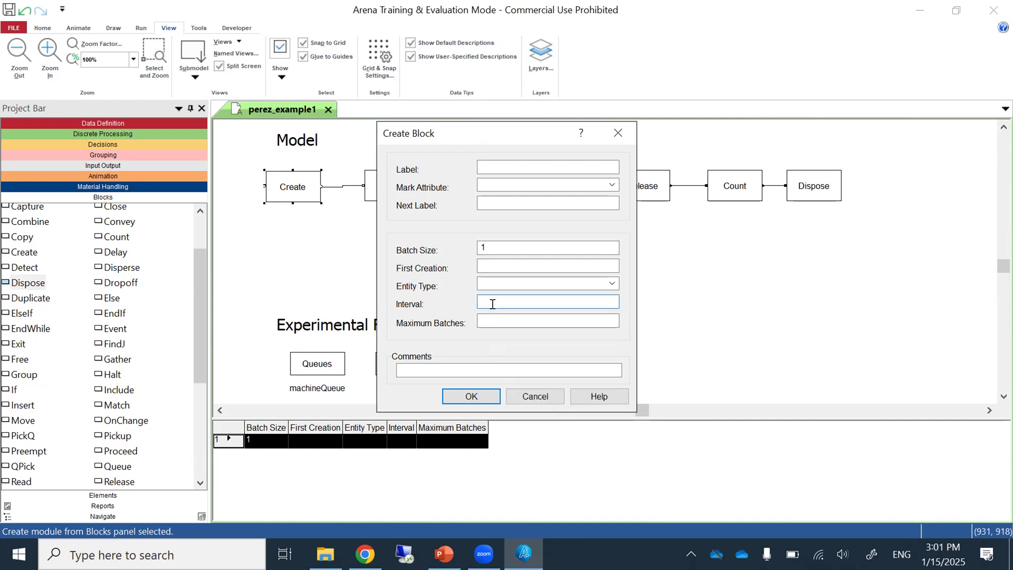
right_click(489, 298)
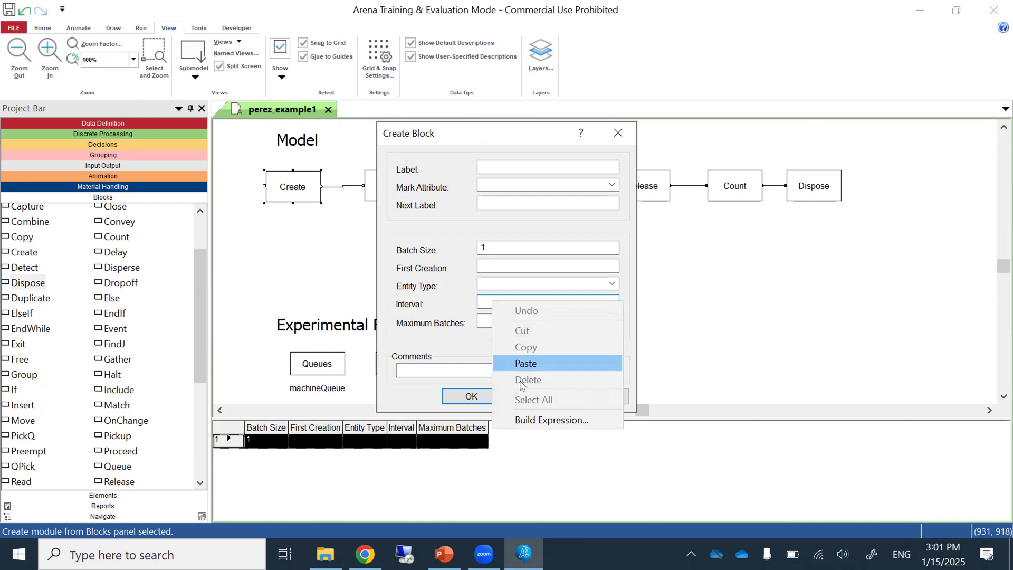
click(538, 421)
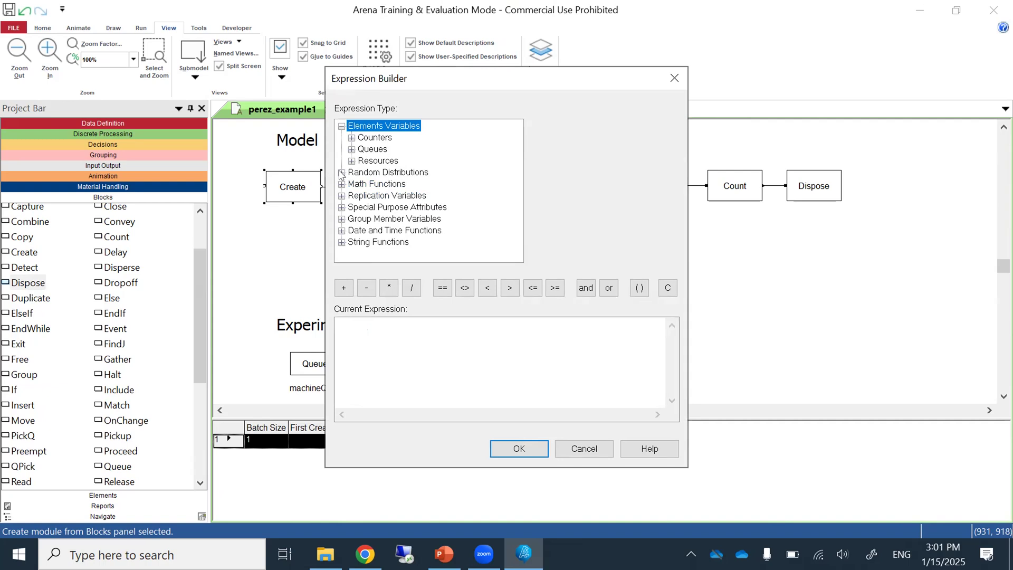
click(341, 173)
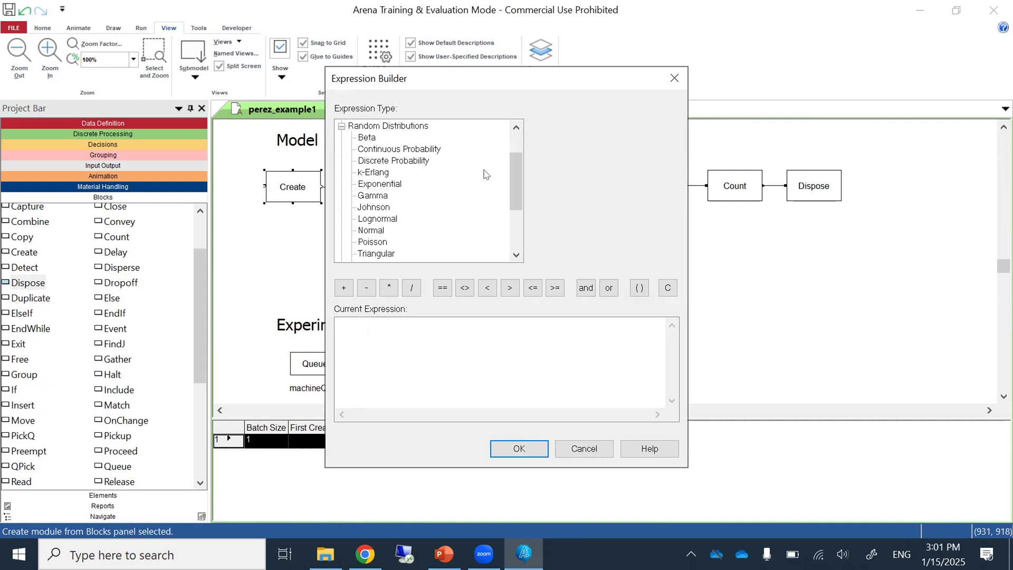
mouse_move(515, 168)
mouse_down()
mouse_move(516, 188)
mouse_move(515, 172)
mouse_up()
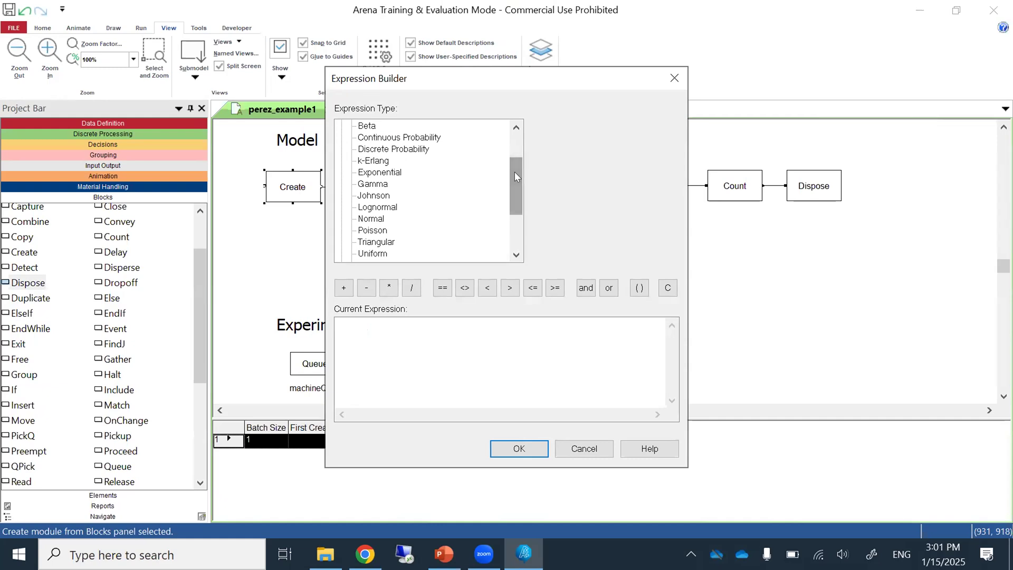
click(386, 175)
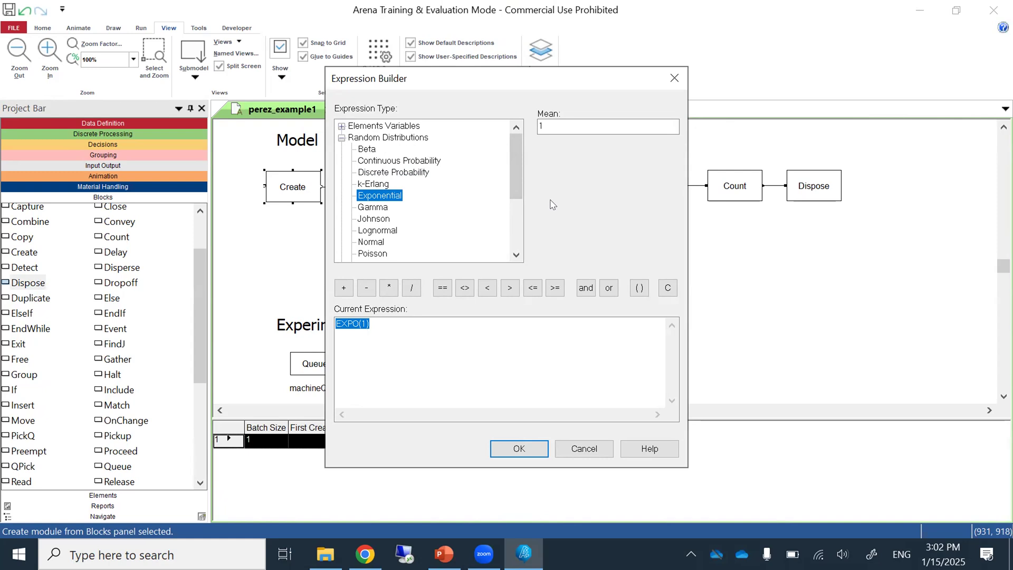
double_click(542, 126)
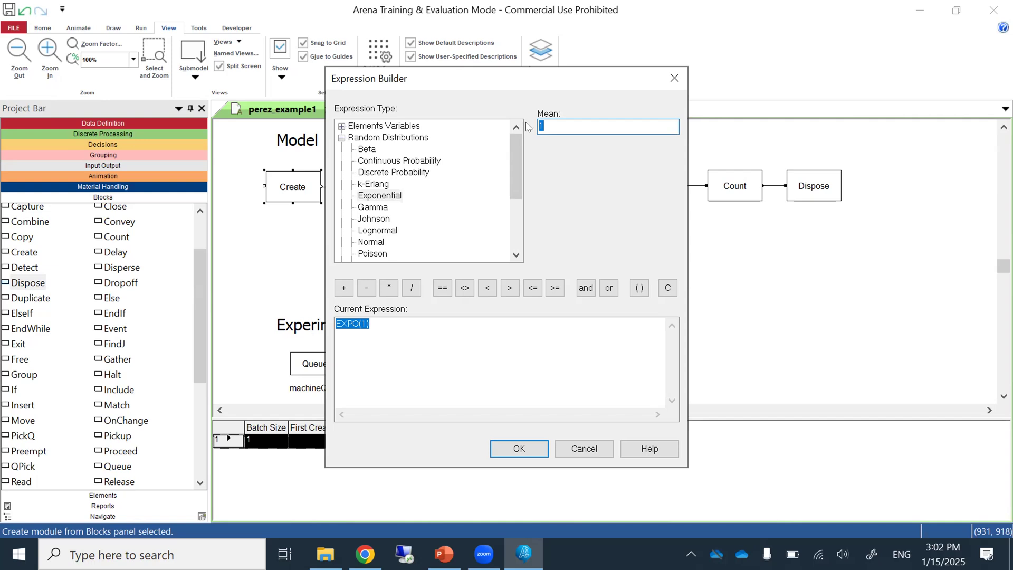
text(4.4)
click(503, 449)
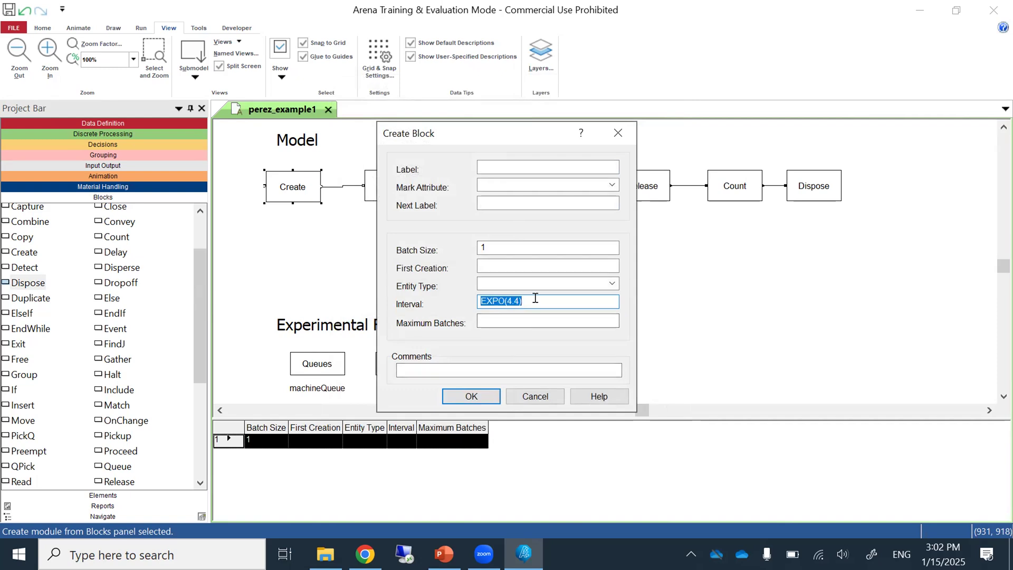
- Apply the Create block's settings and check the inter-arrival and processing times on the First Example slide in PowerPoint
click(461, 392)
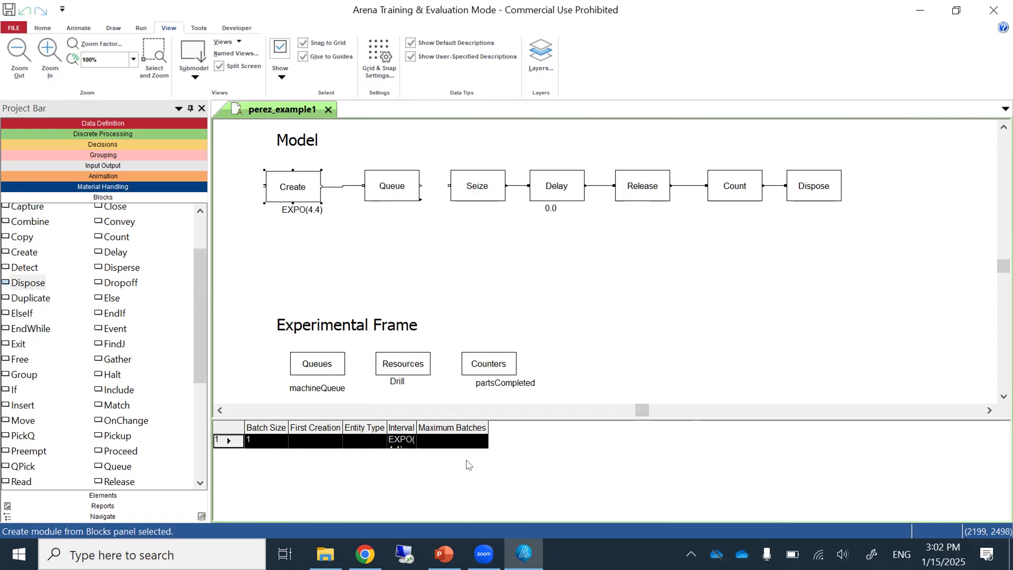
click(444, 554)
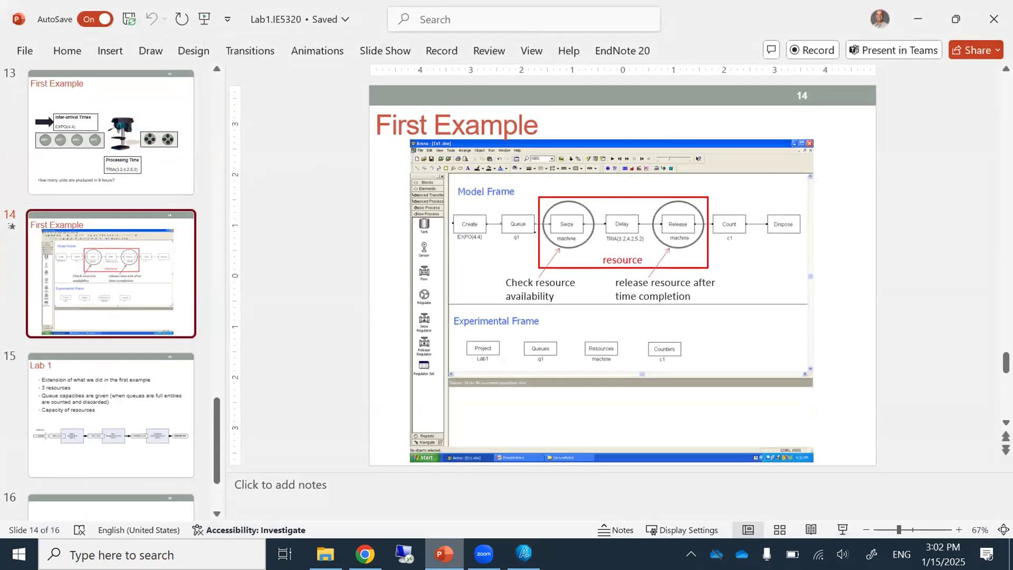
click(149, 165)
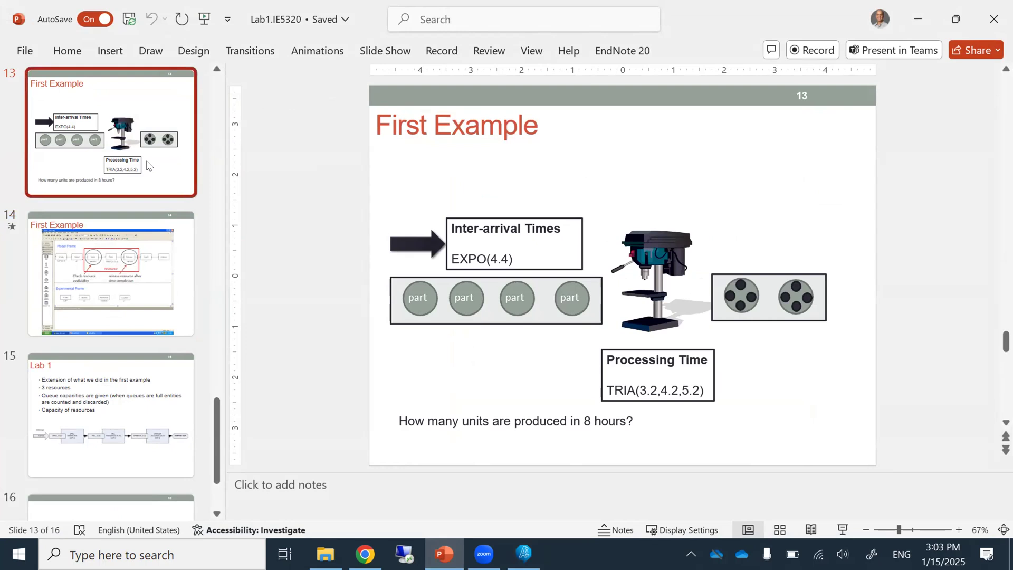
click(906, 14)
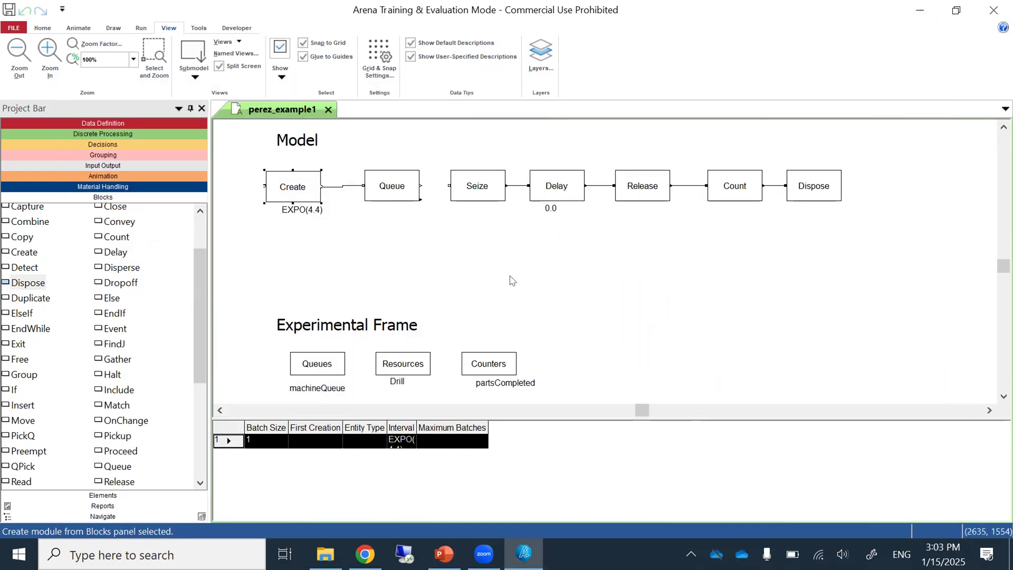
- Assign machineQueue as the Queue block's queue ID, leave the capacity blank, and center the name label beneath the block
double_click(400, 191)
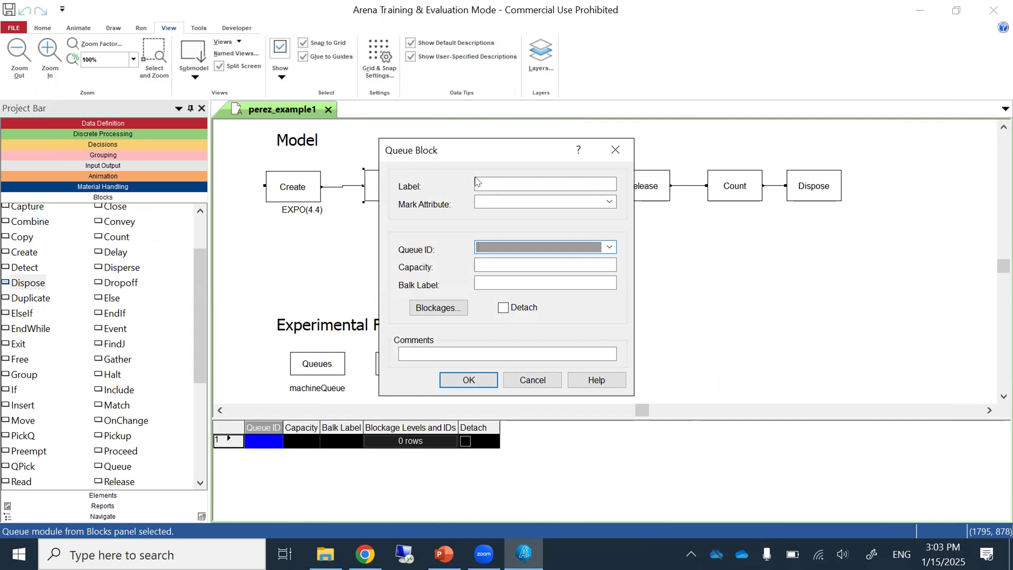
click(610, 248)
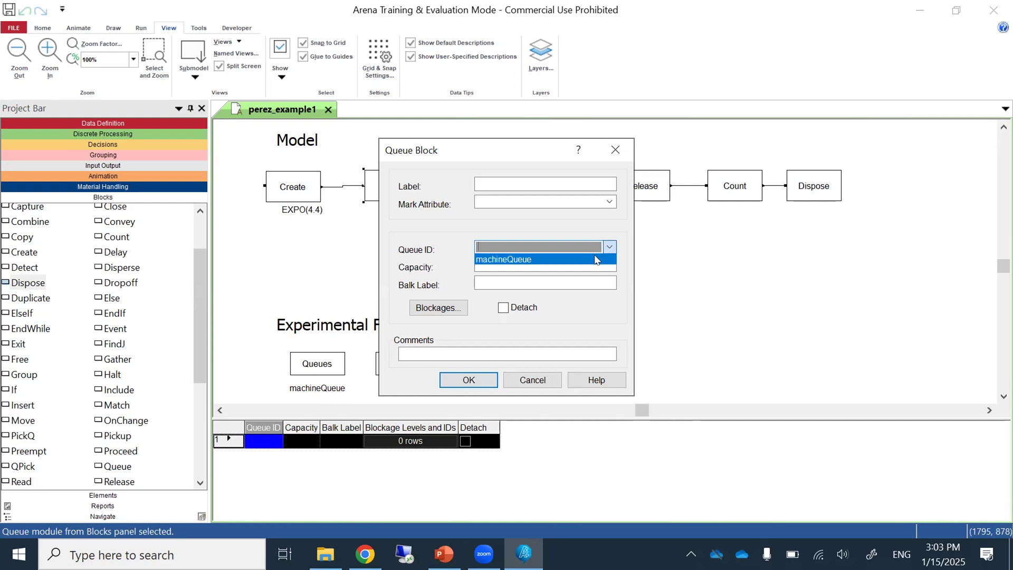
click(595, 259)
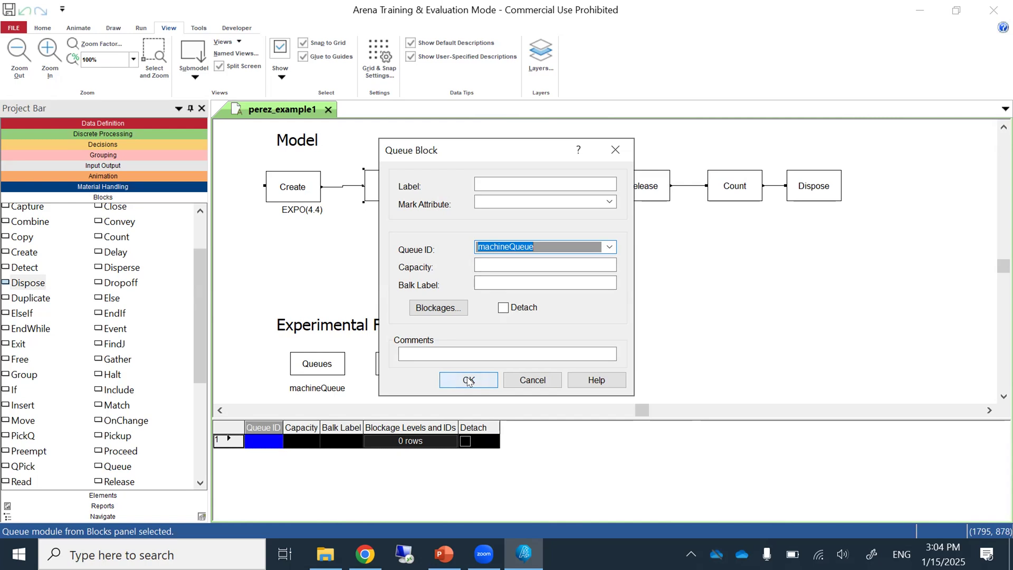
click(481, 264)
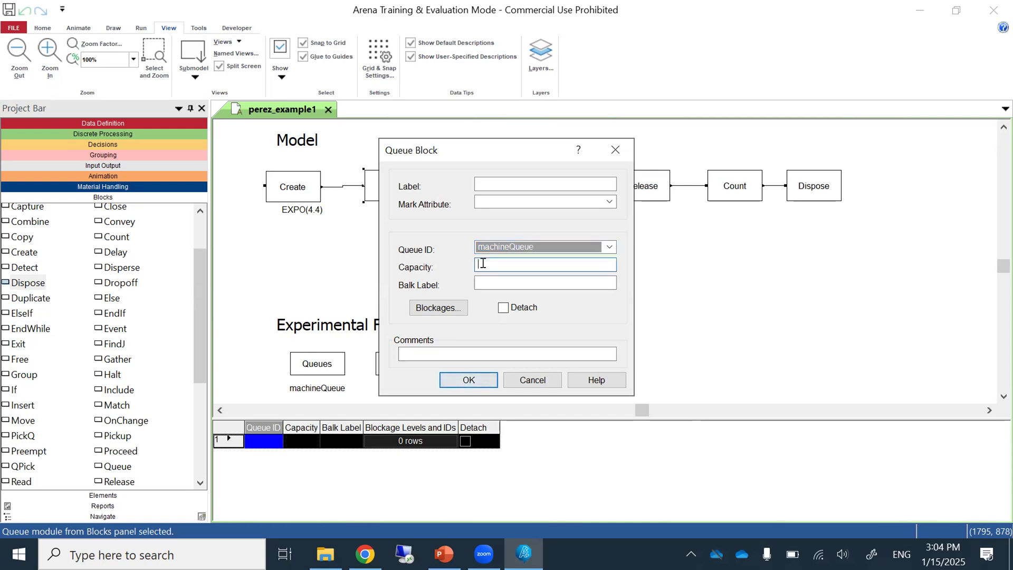
click(467, 378)
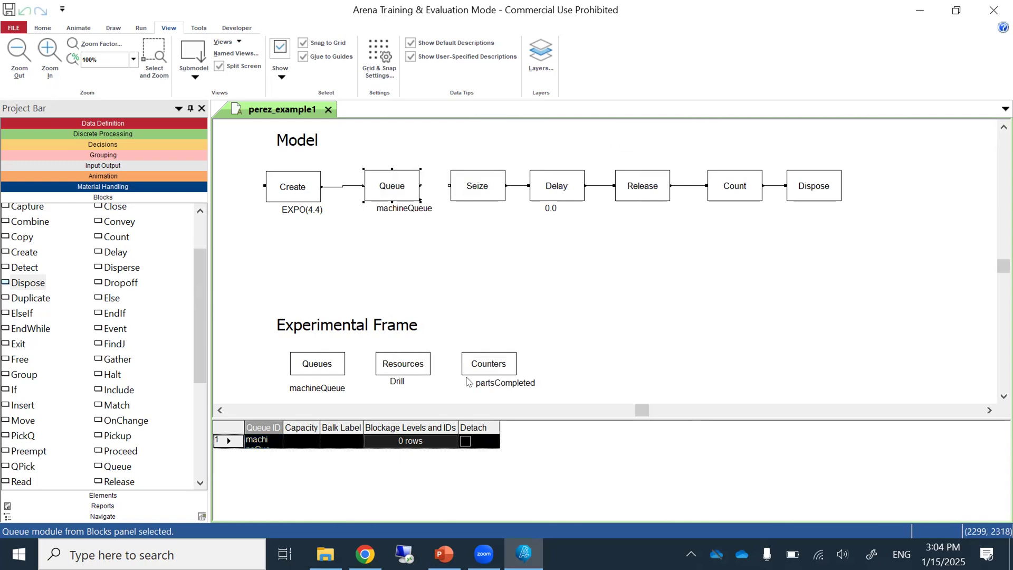
click(392, 209)
drag(392, 210, 391, 211)
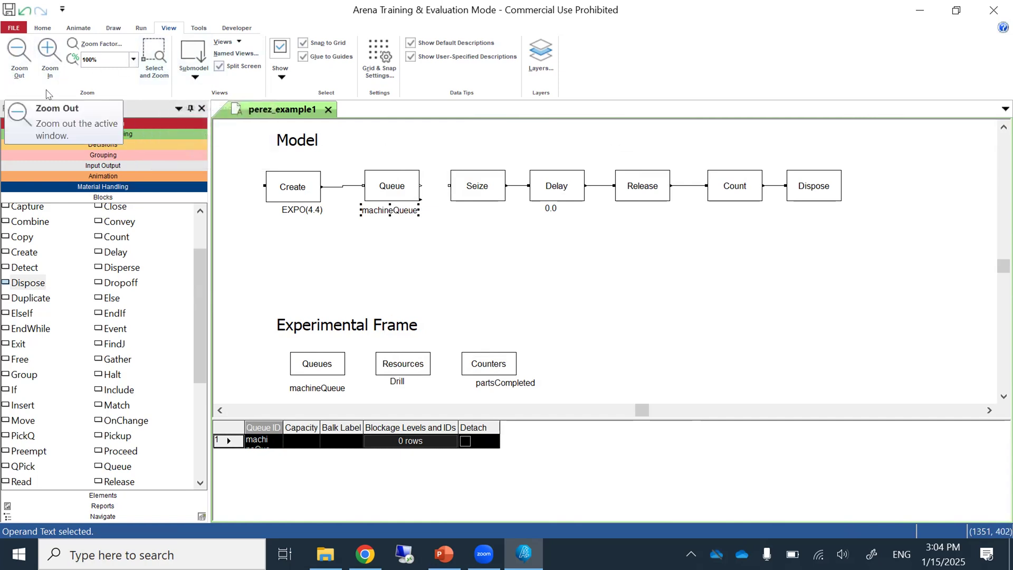
- Examine the Queue block's exit points and the Seize block's entry point up close
click(154, 59)
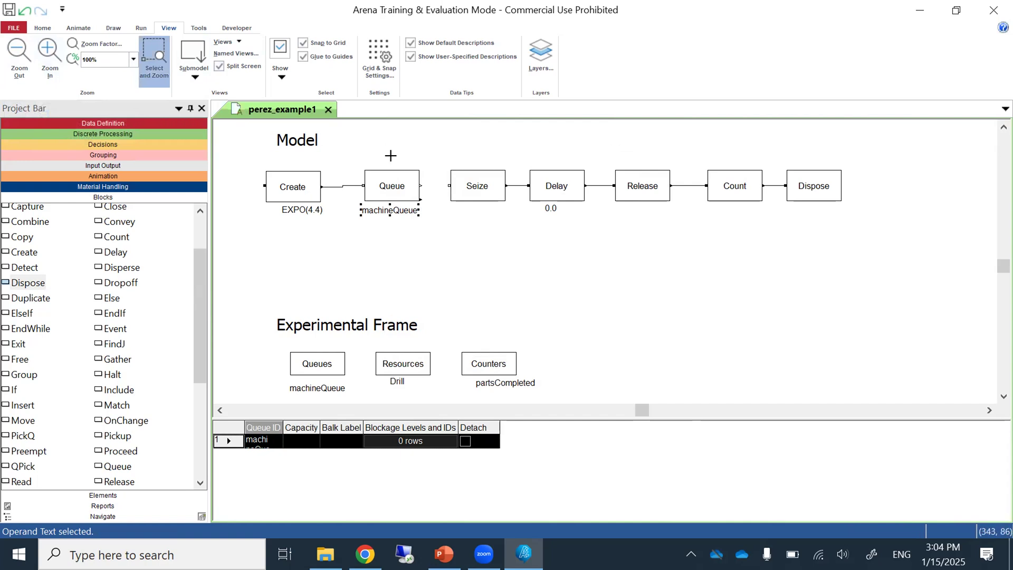
drag(353, 151, 433, 240)
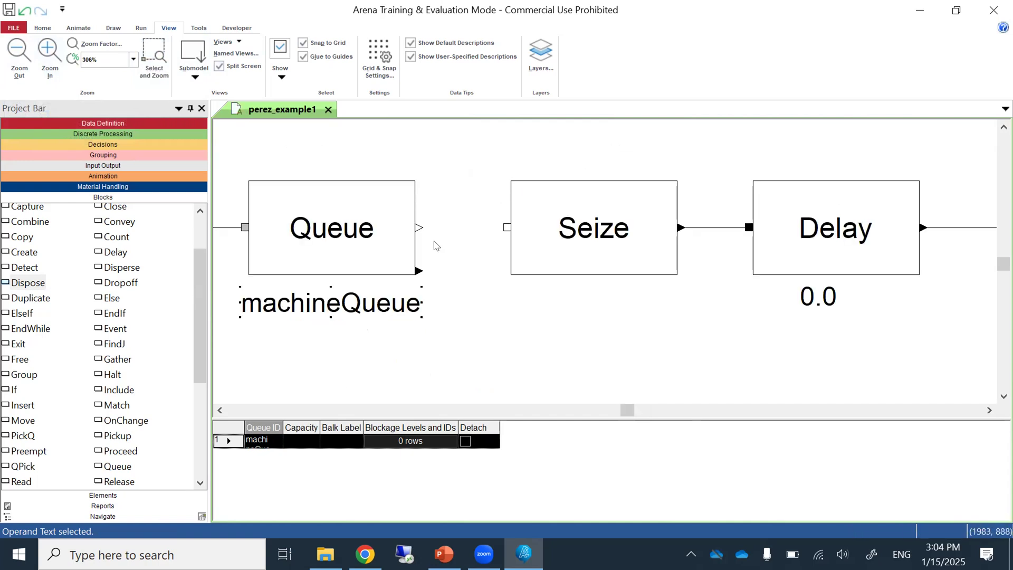
click(418, 231)
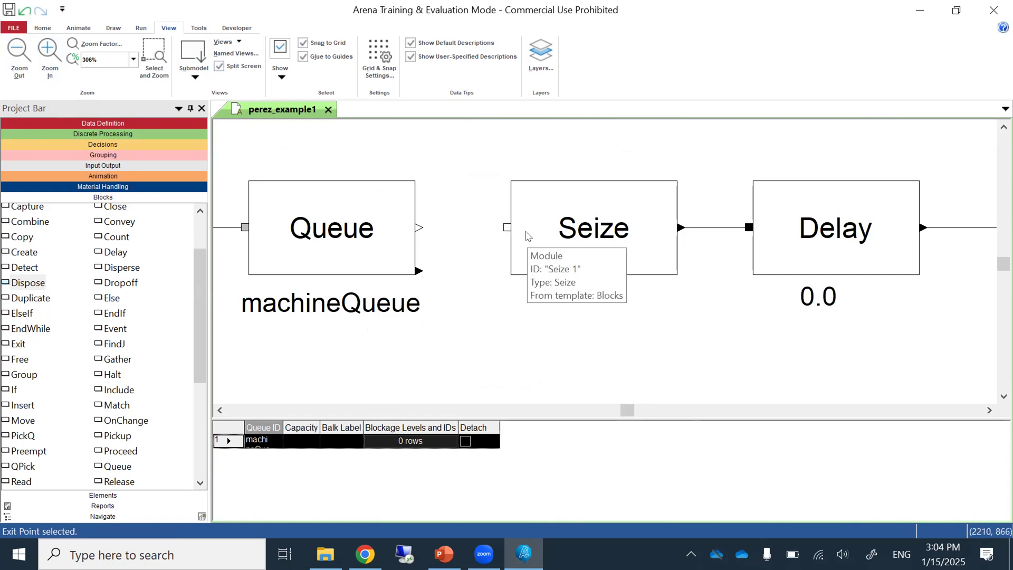
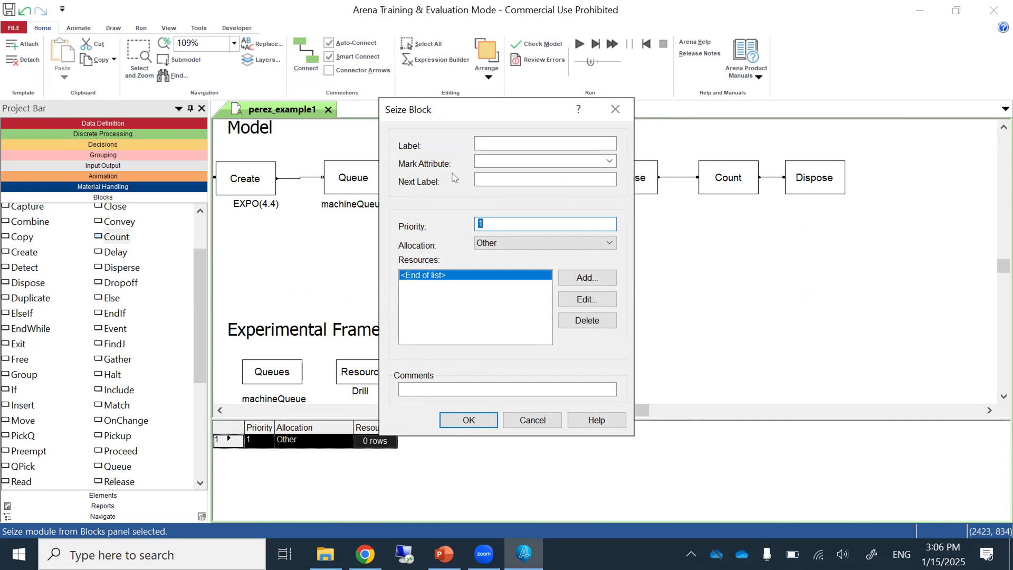
- Add the Drill resource to the Seize block and move its name label directly beneath the block
click(569, 276)
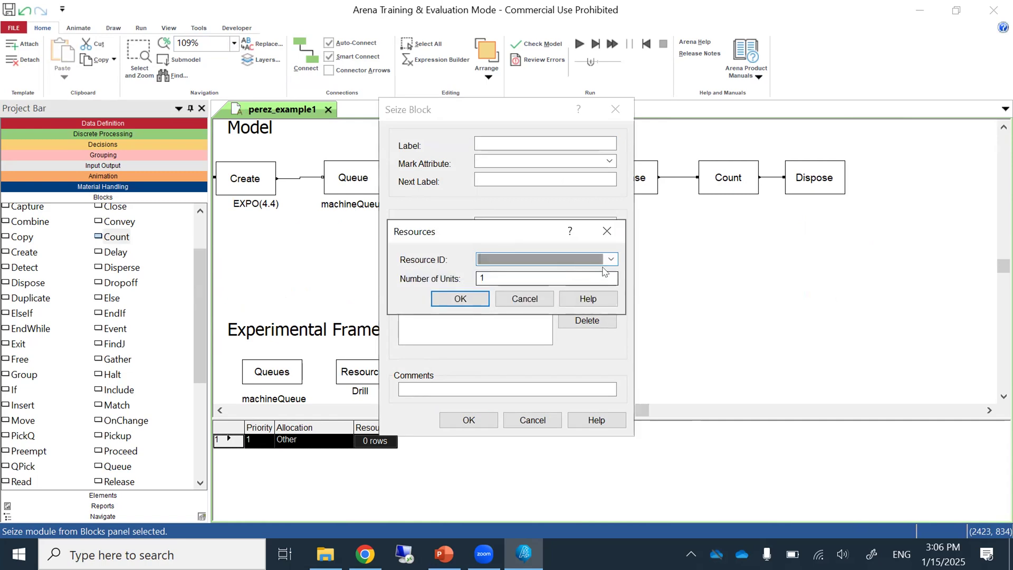
click(612, 259)
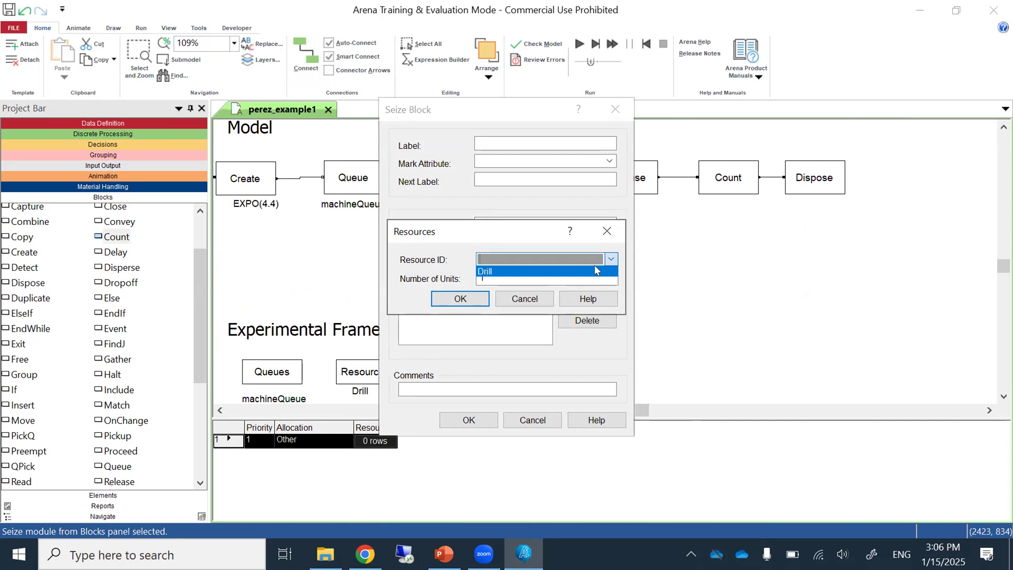
click(596, 270)
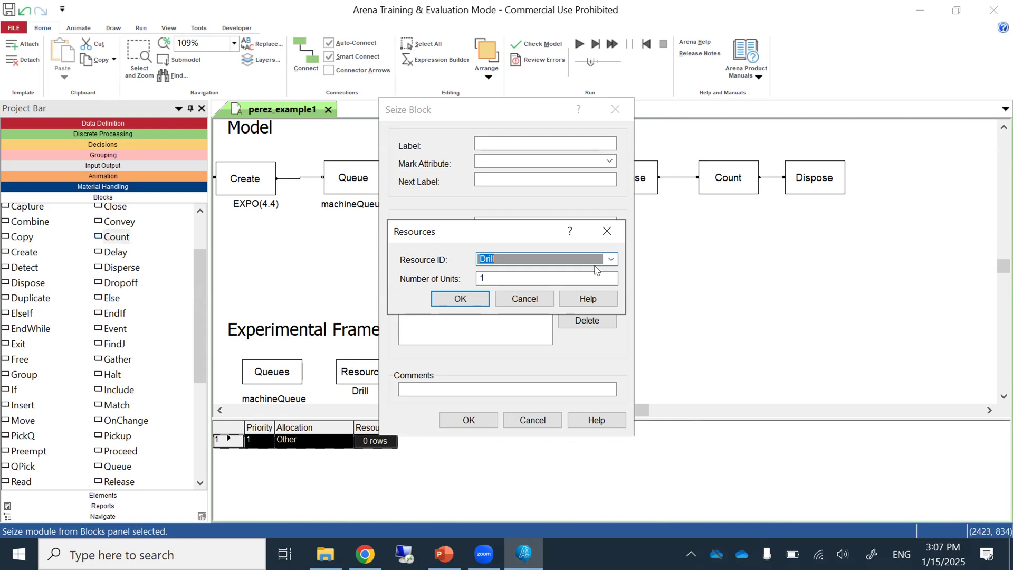
click(460, 299)
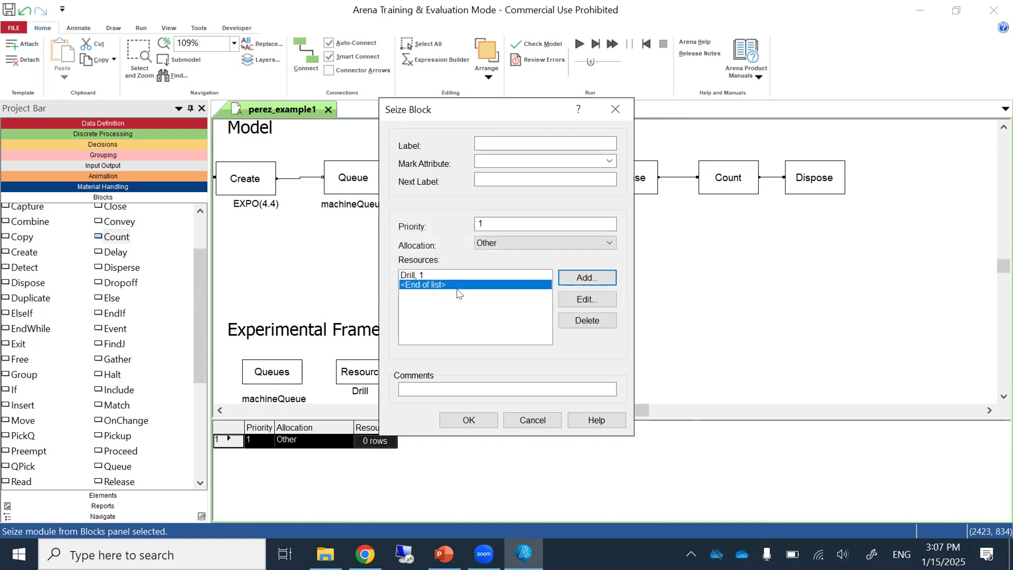
click(458, 420)
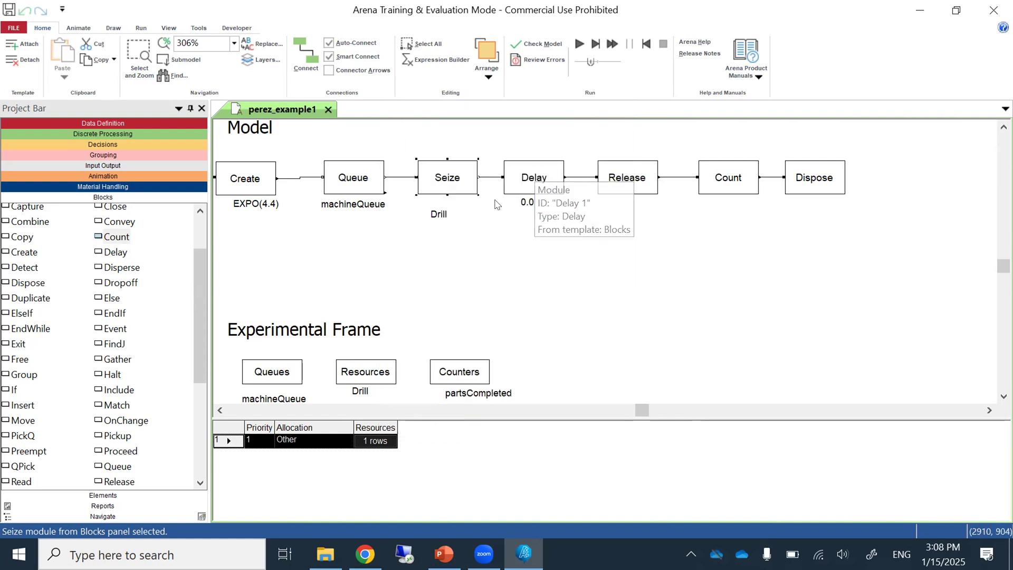
drag(435, 215, 445, 208)
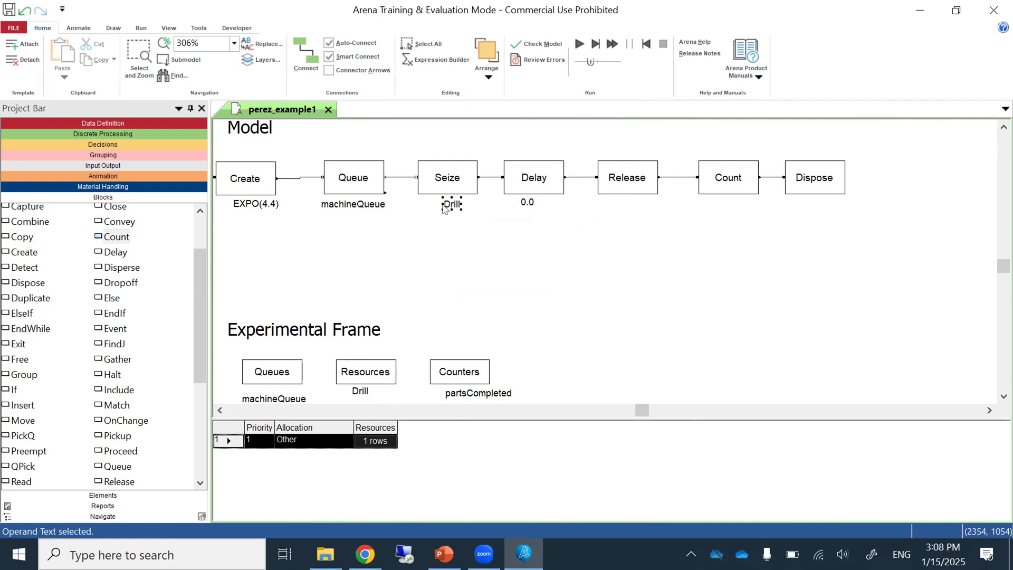
- Choose a Triangular random distribution for the Delay block's duration in the Expression Builder
double_click(534, 177)
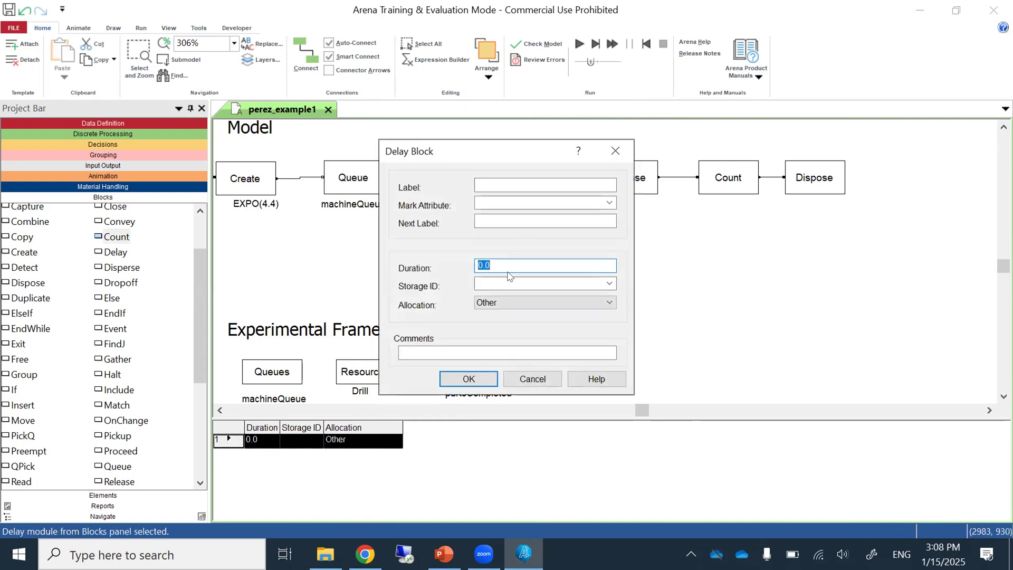
right_click(504, 265)
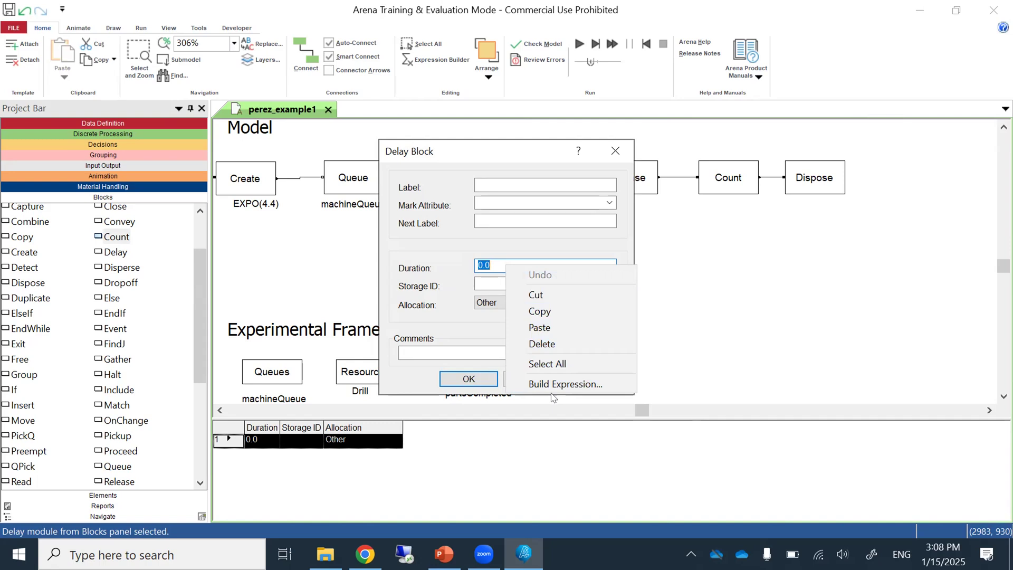
click(565, 383)
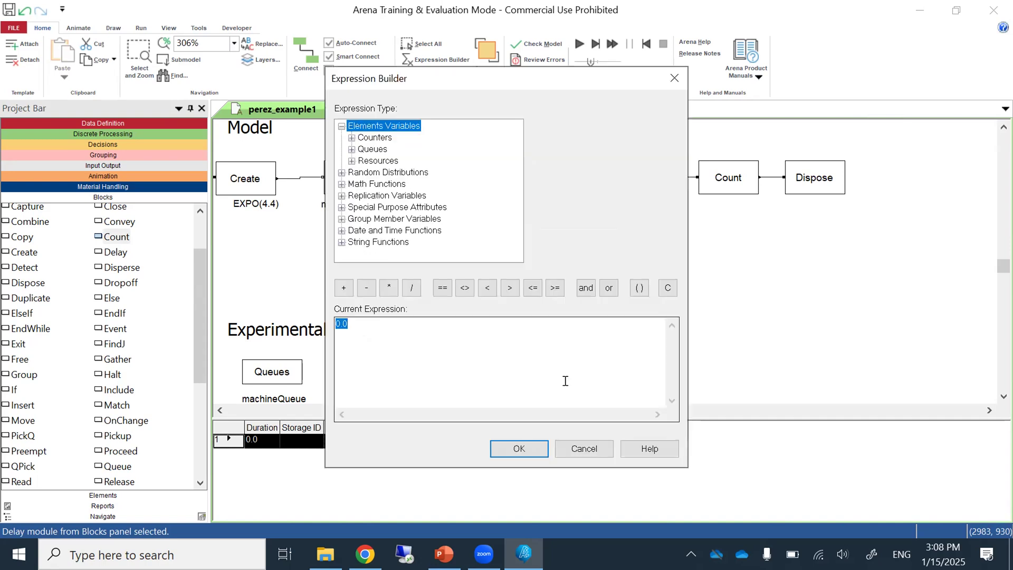
double_click(407, 172)
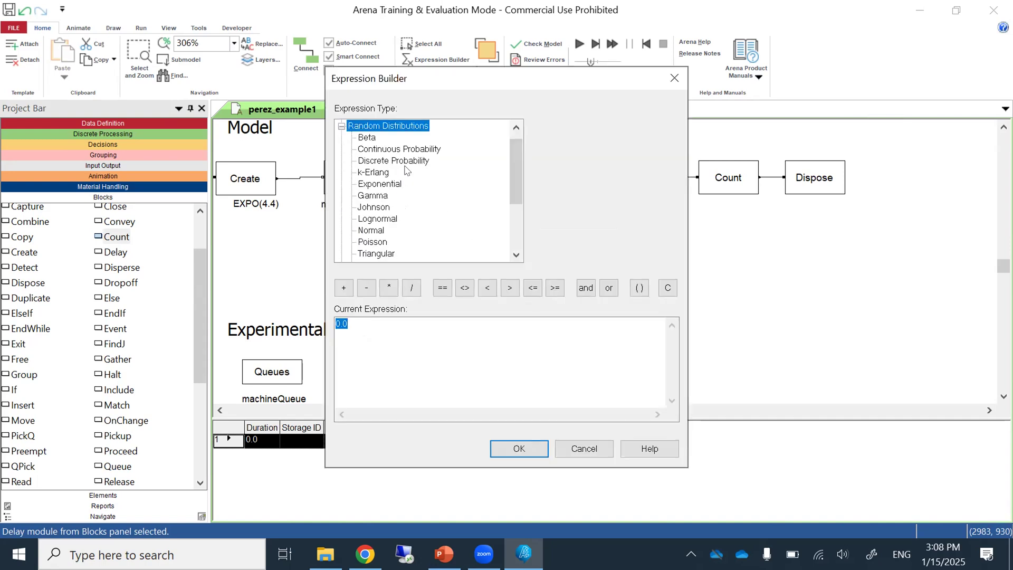
click(384, 254)
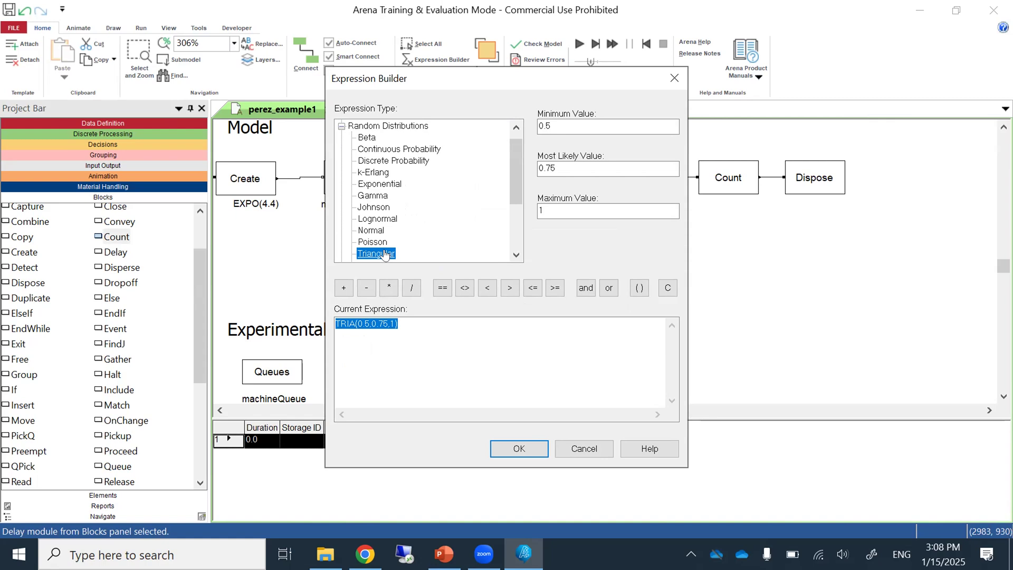
- Set the triangular distribution's minimum value to 3.2, most likely value to 4.2 and maximum value to 5.2
double_click(548, 126)
text(3.2)
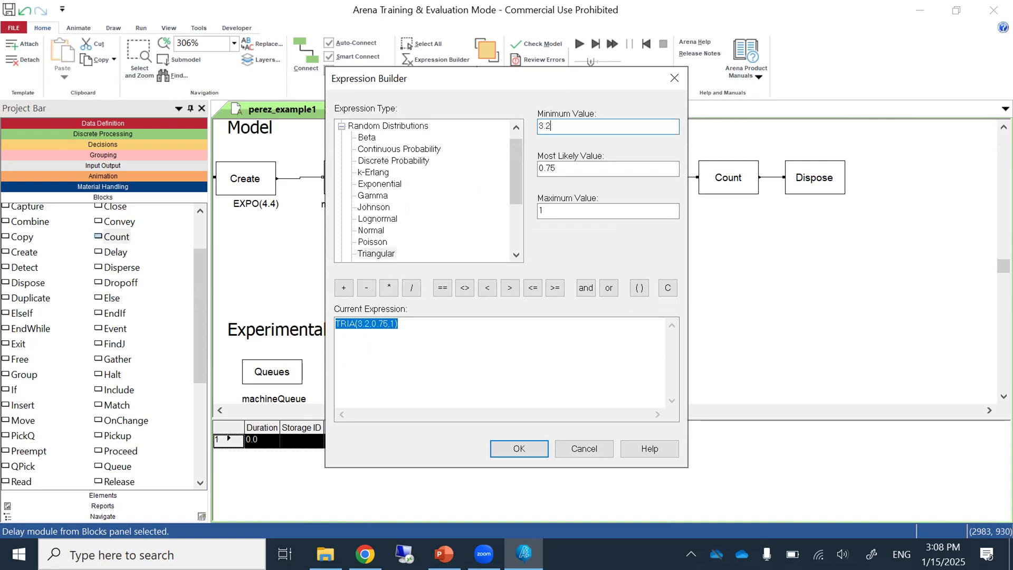
double_click(566, 166)
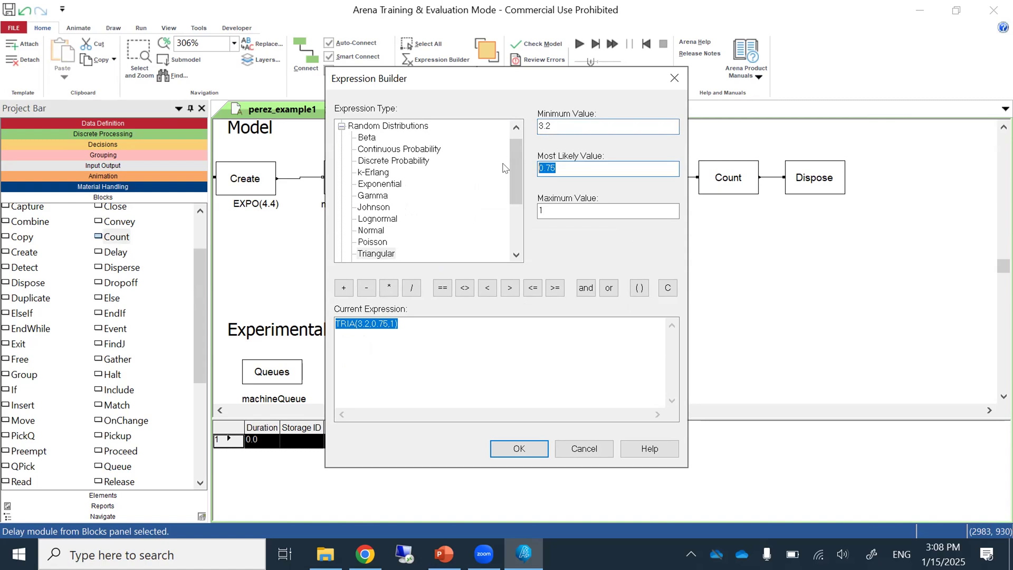
text(4.2)
key(Tab)
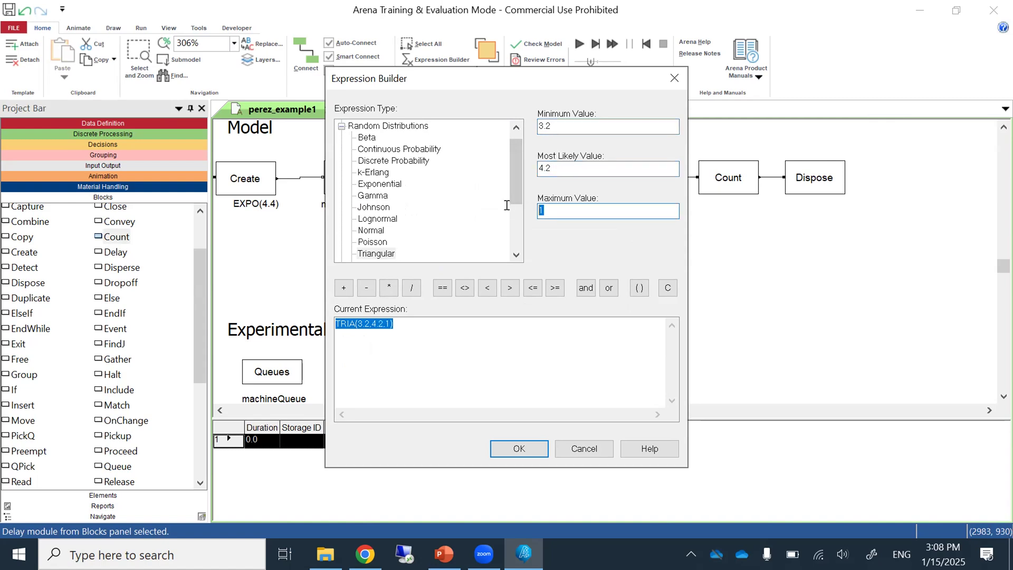
text(5.2)
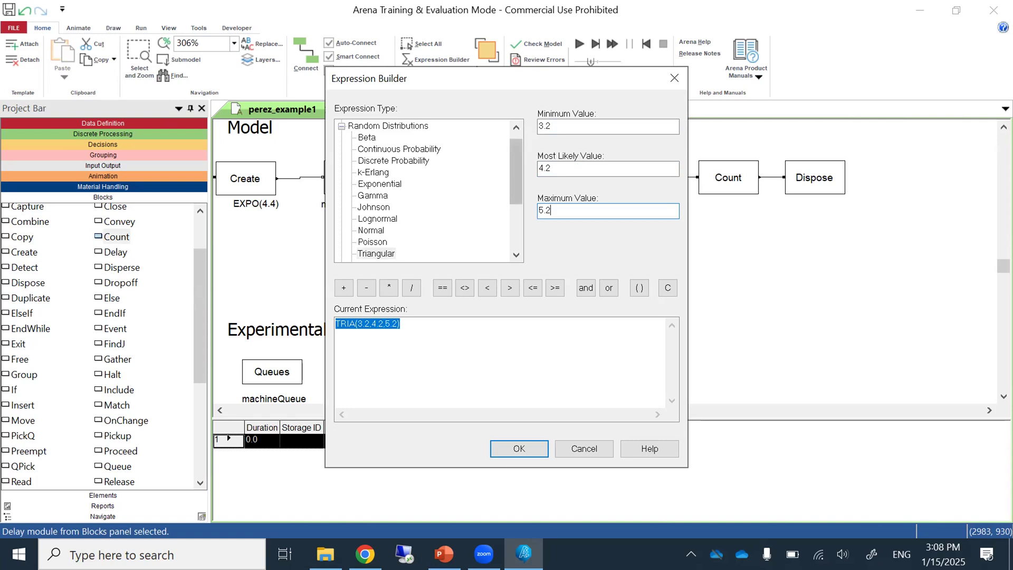
- Check the processing time on the PowerPoint slide, accept the Delay block's TRIA(3.2,4.2,5.2) duration and adjust its label beneath the block
click(445, 540)
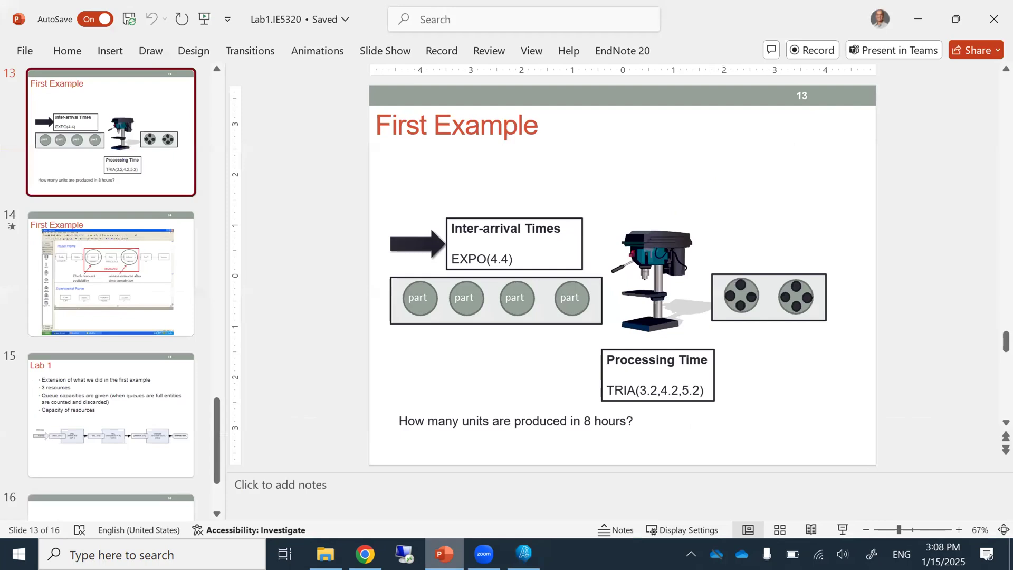
click(444, 549)
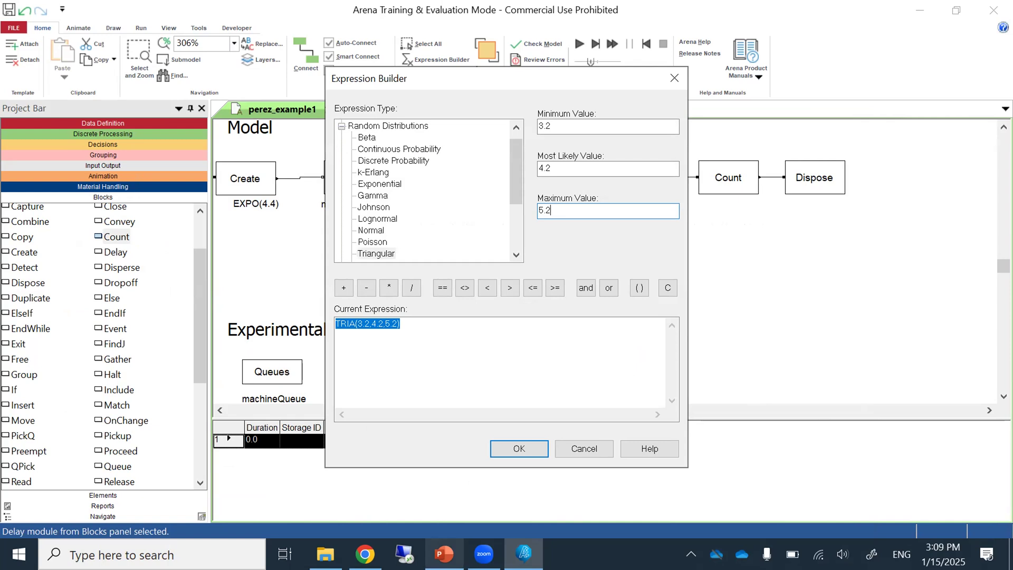
click(519, 448)
click(465, 378)
click(538, 202)
drag(538, 202, 529, 204)
- Add the Drill resource to the Release block, keeping a release quantity of 1
double_click(639, 183)
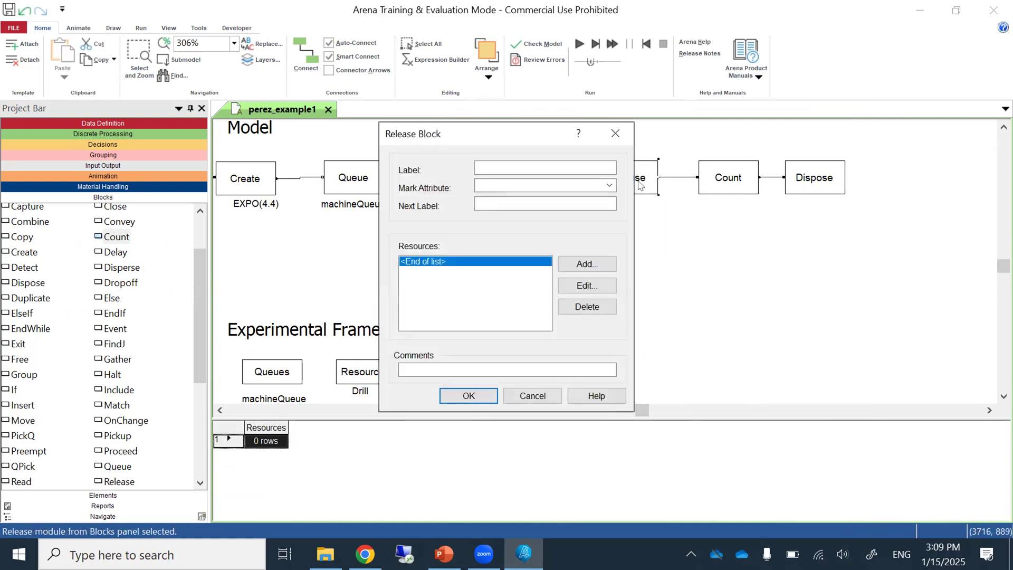
click(596, 266)
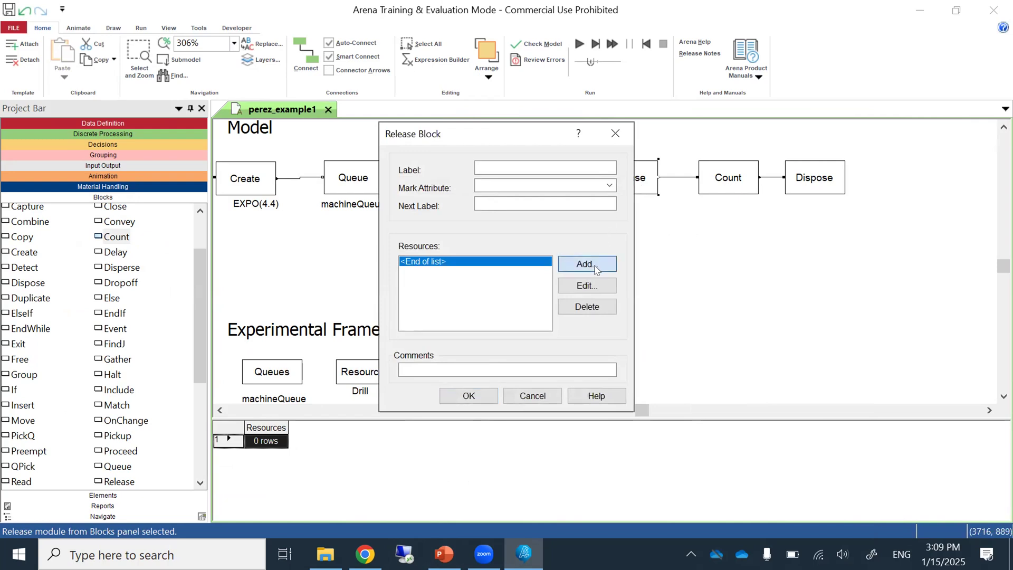
click(617, 259)
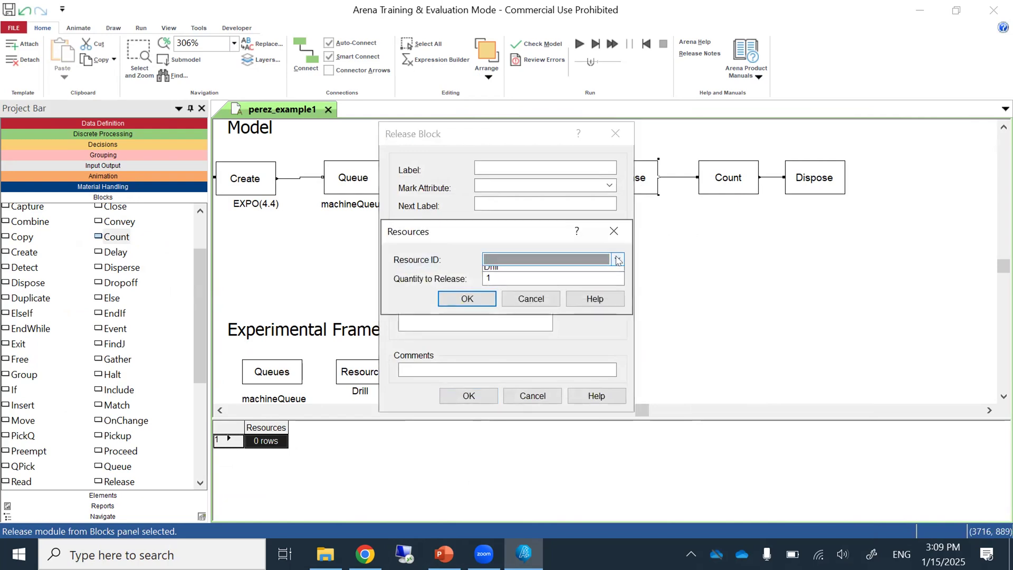
click(594, 272)
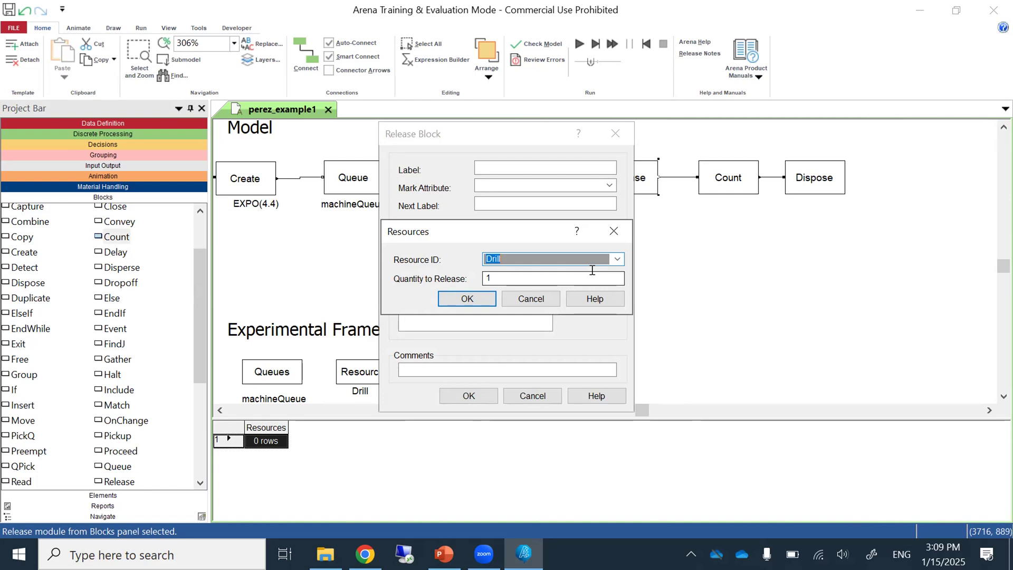
click(476, 300)
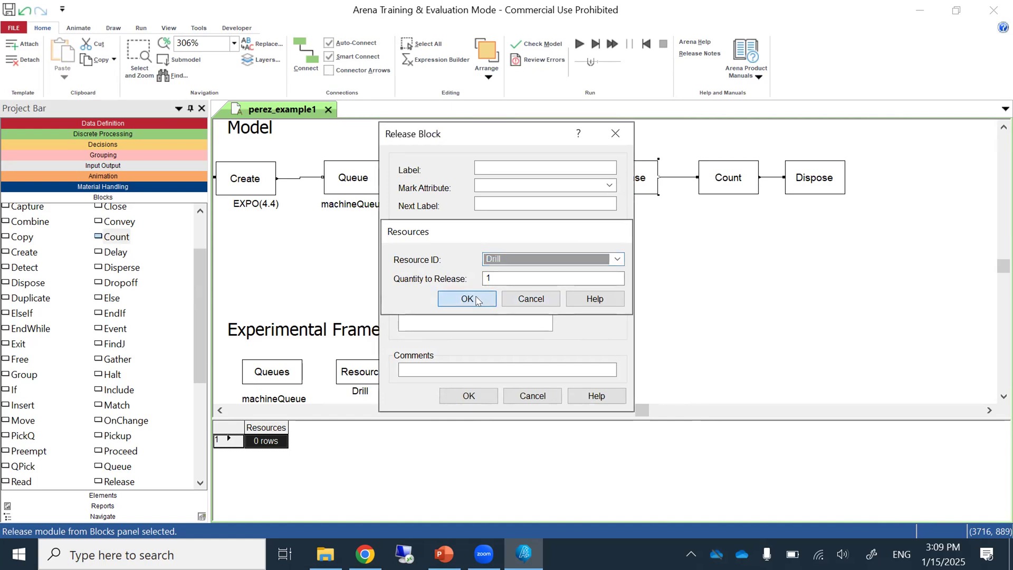
click(462, 395)
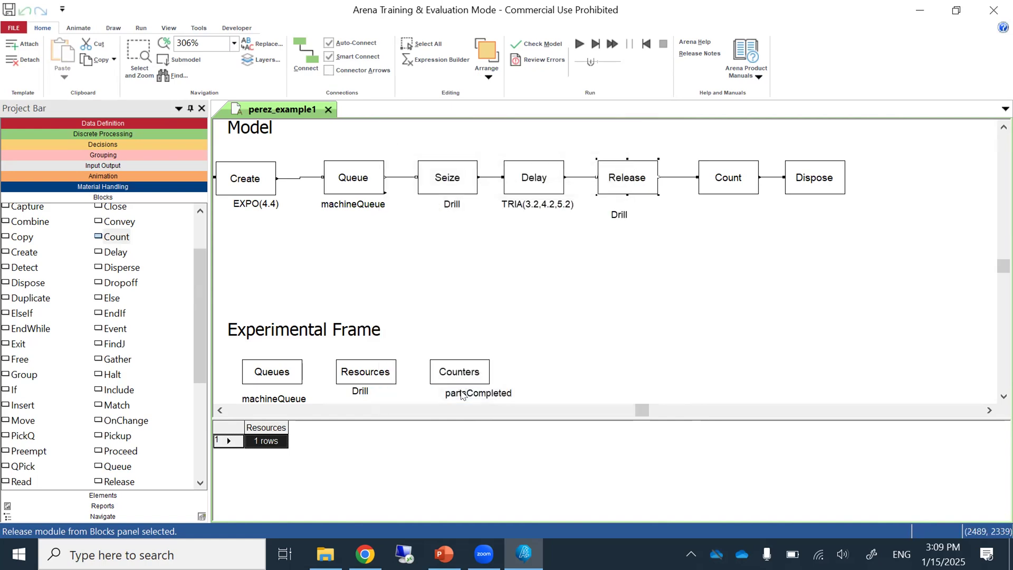
- Move the Release block's Drill label directly beneath the block and save the model
click(628, 211)
drag(630, 207, 630, 206)
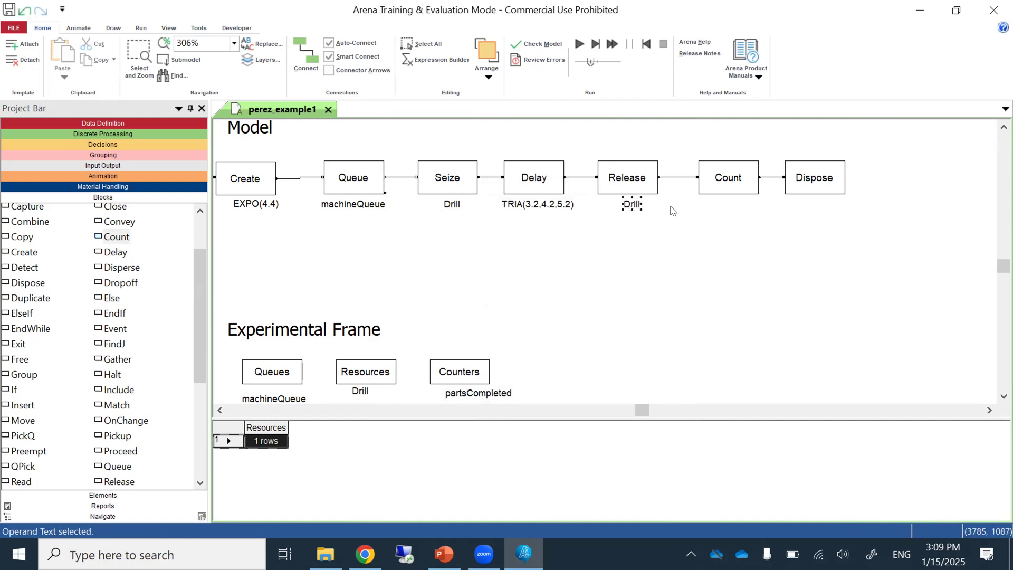
click(18, 26)
click(42, 123)
- Assign the partsCompleted counter to the Count block, keeping a counter increment of 1
click(729, 179)
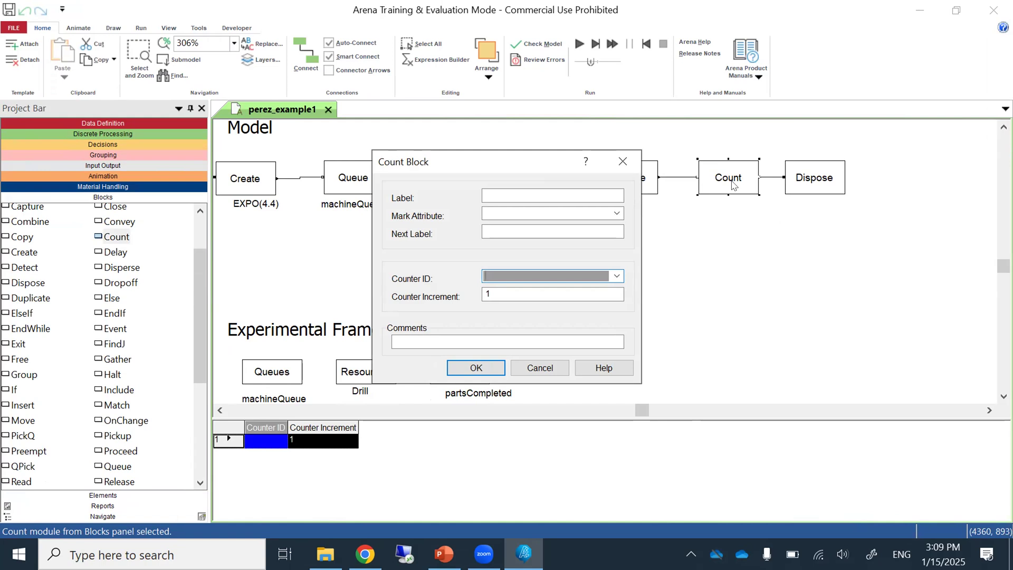
click(617, 276)
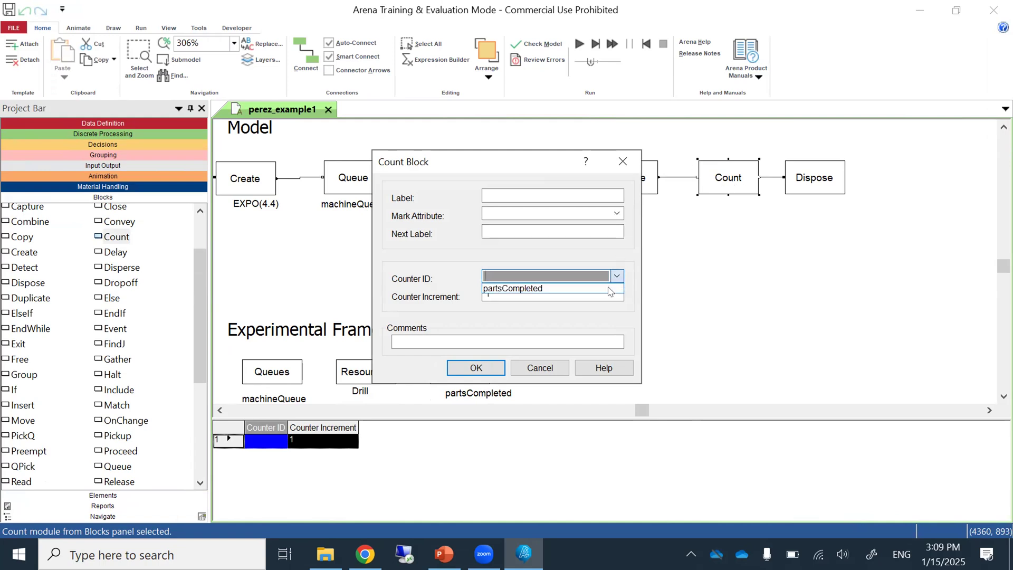
click(595, 288)
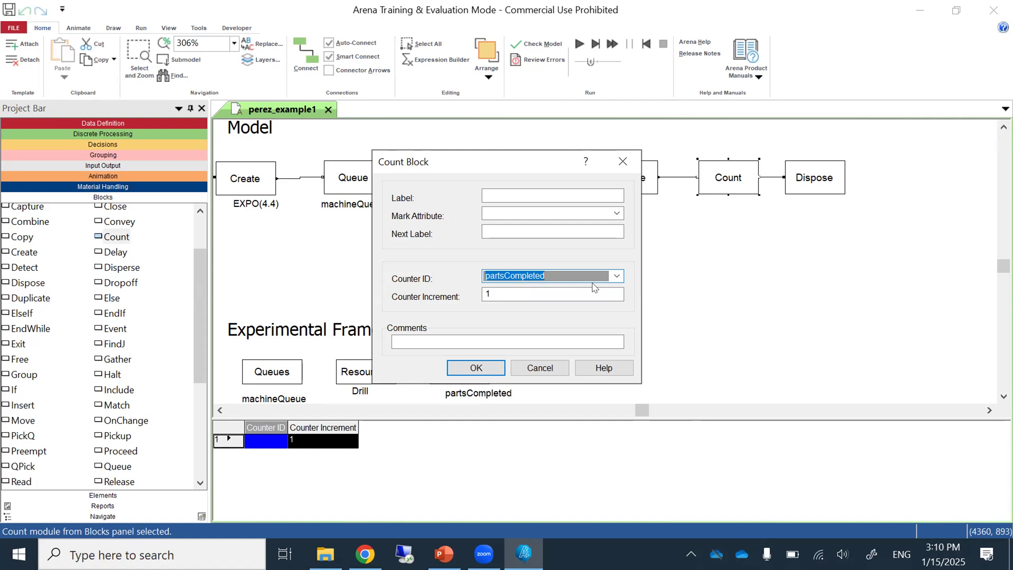
click(475, 367)
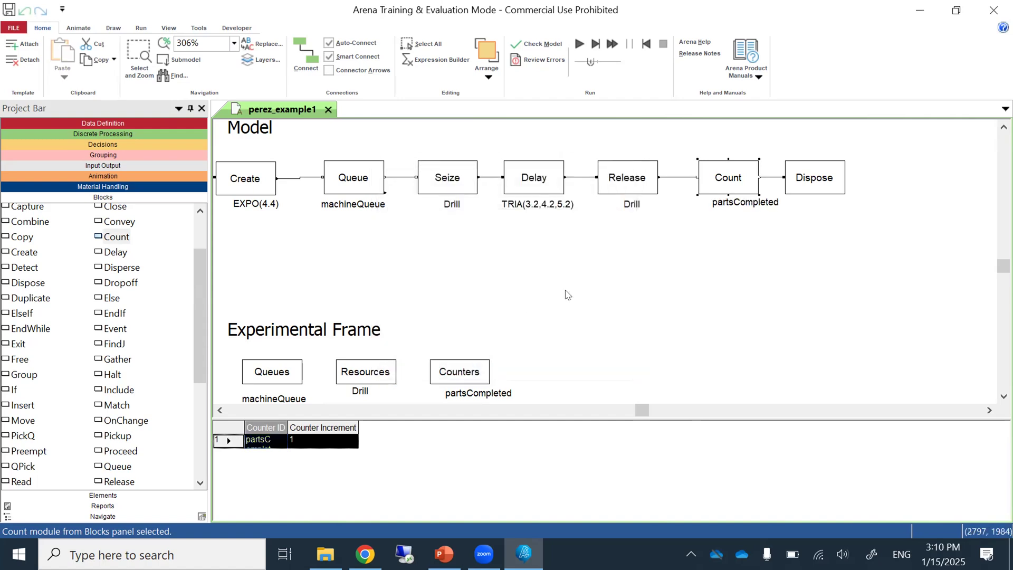
- Save the model and check it for errors, dismissing the check result
click(14, 25)
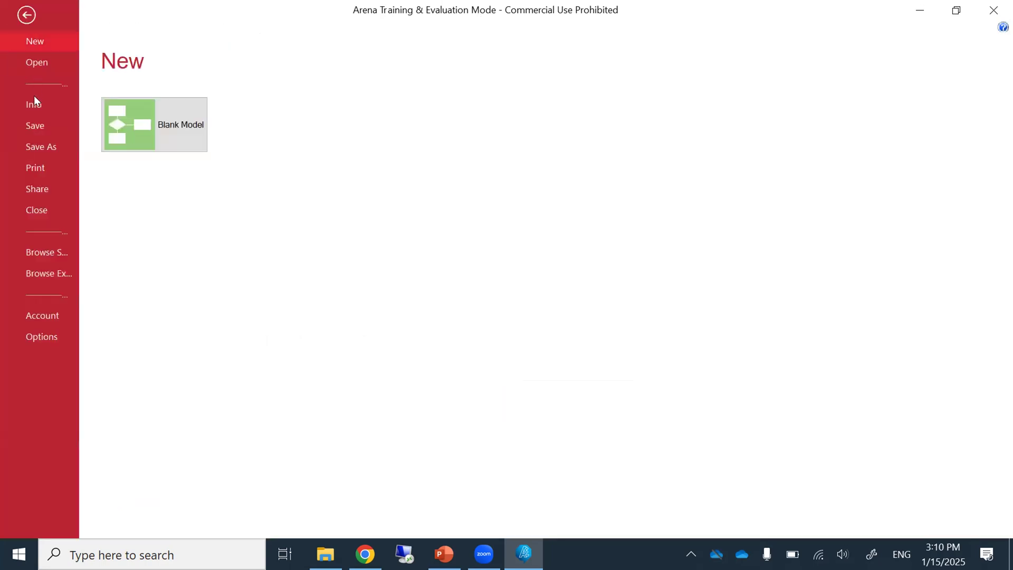
click(36, 129)
click(576, 294)
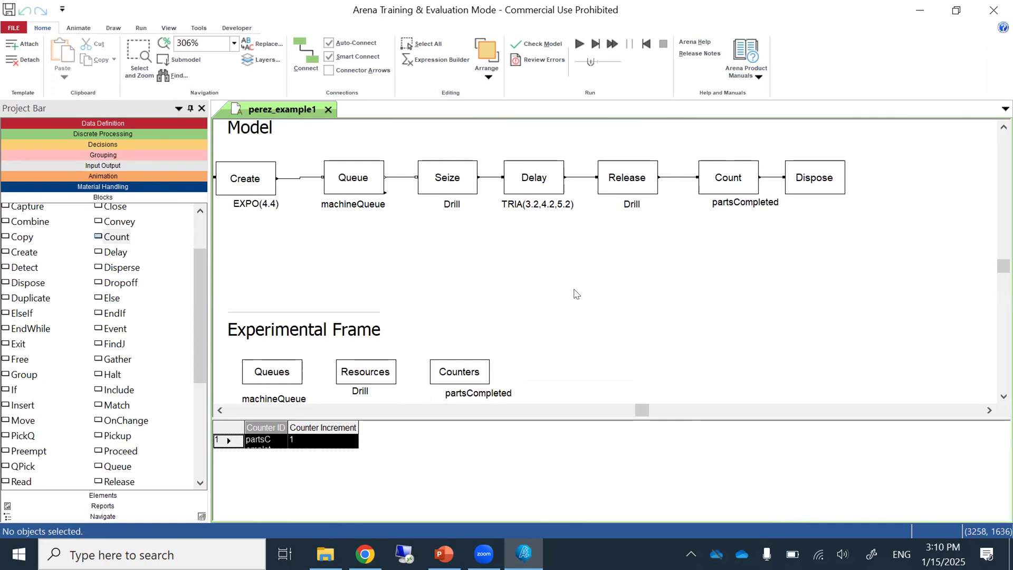
click(219, 411)
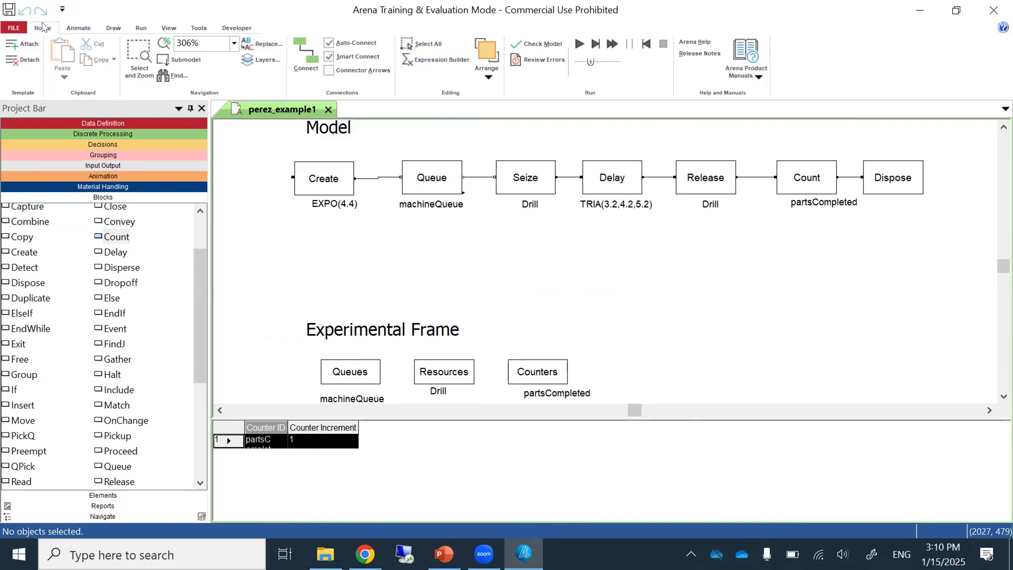
click(546, 48)
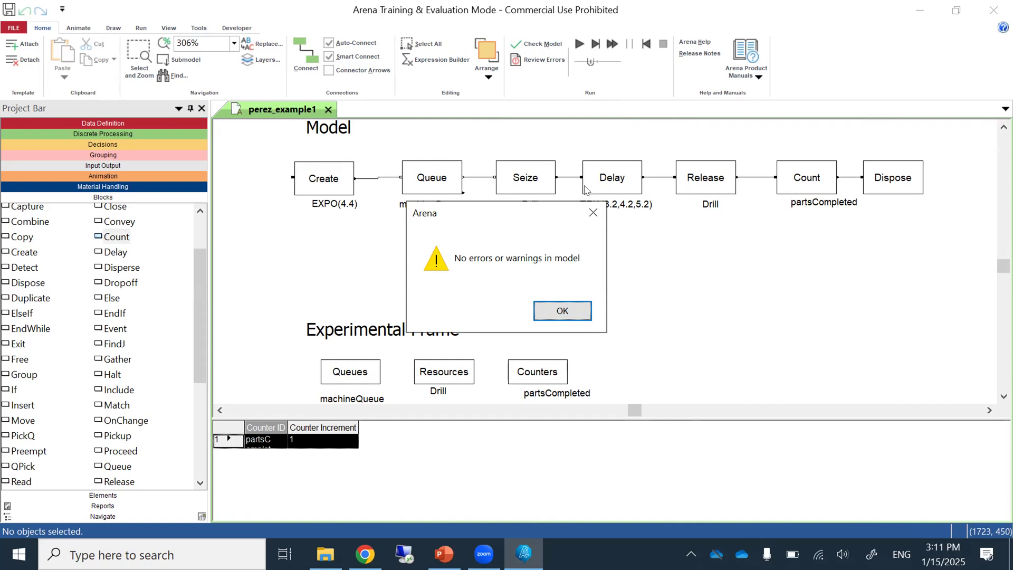
click(560, 311)
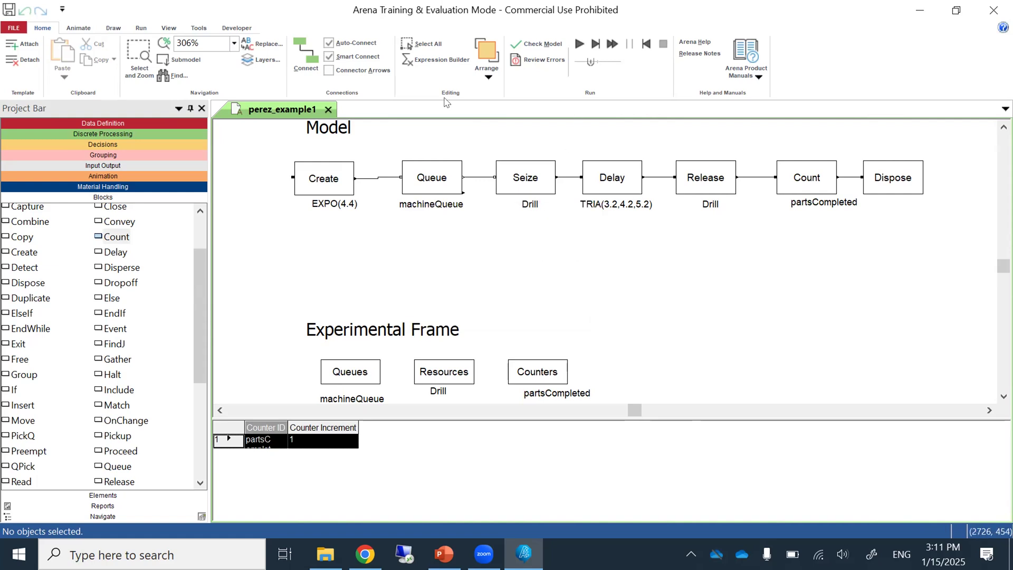
- Set the default report in the run setup to SIMAN Summary Report and apply the change
click(141, 29)
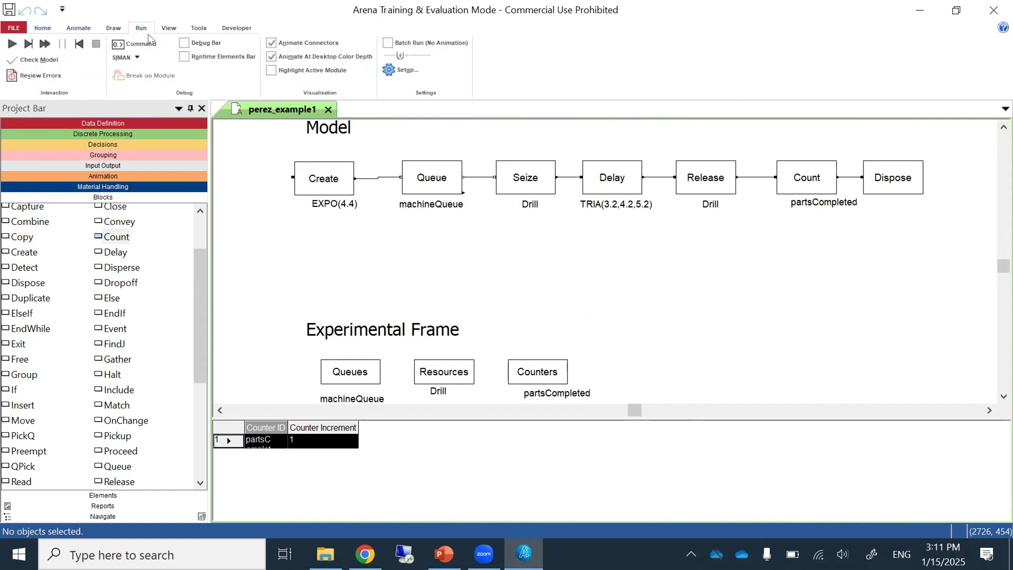
click(404, 70)
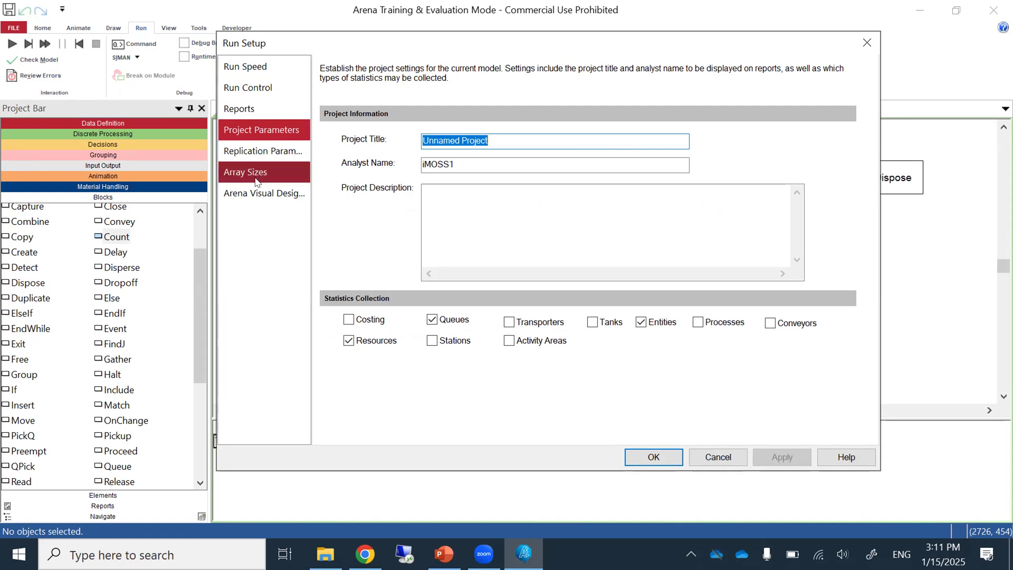
click(254, 106)
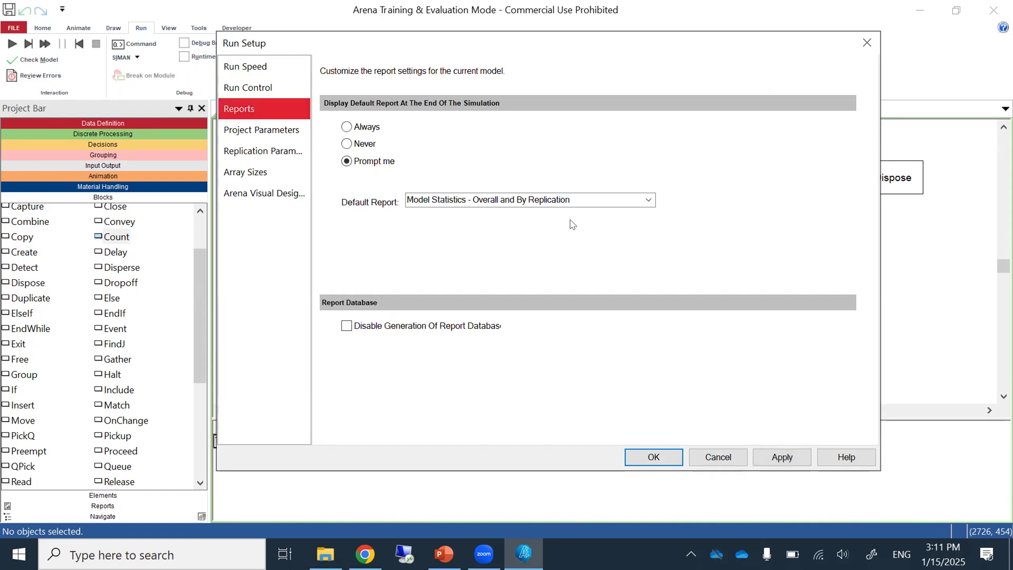
click(649, 201)
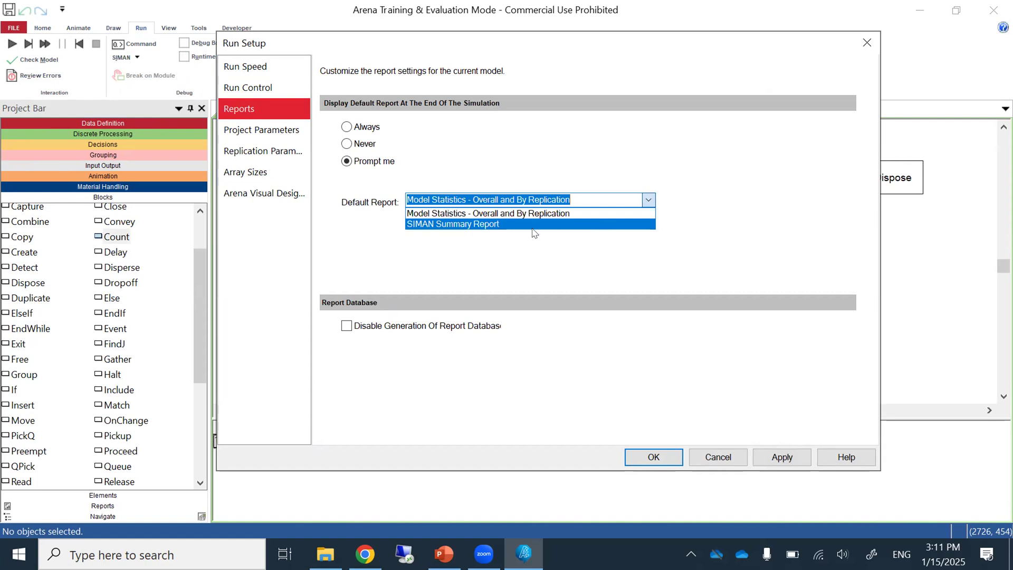
click(505, 225)
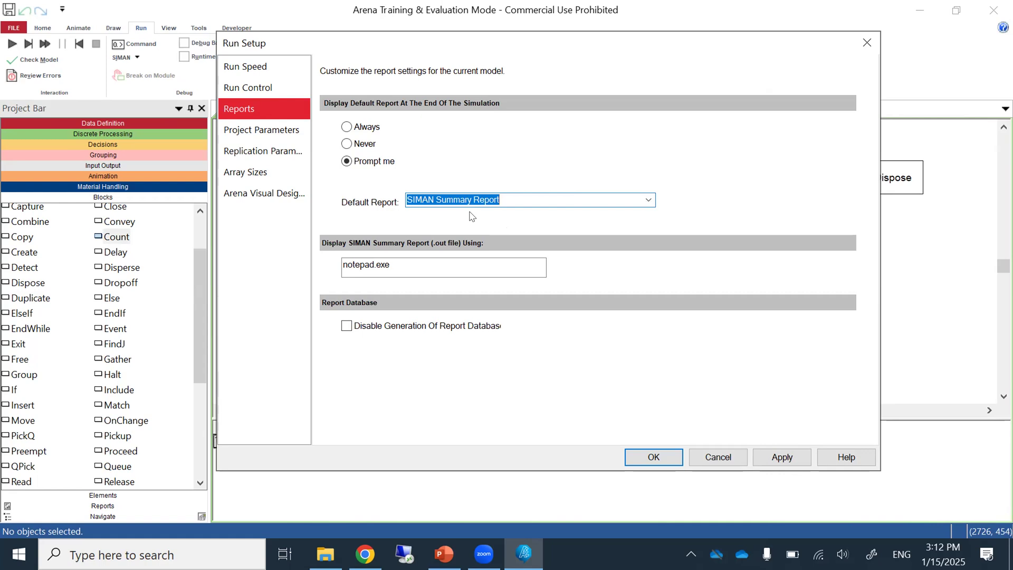
click(765, 458)
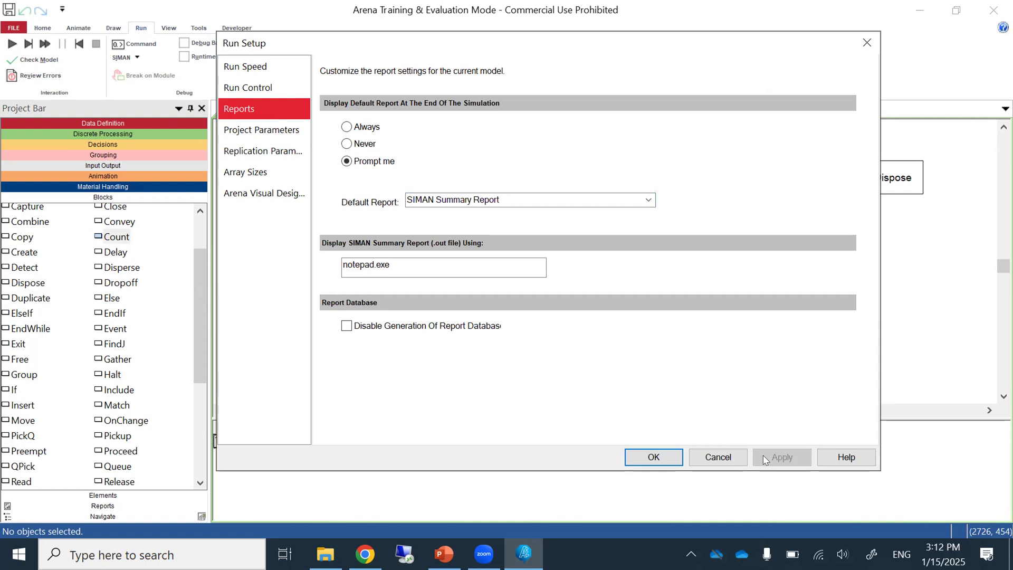
- Set the project title to example1 and enter the analyst's surname in the project parameters
click(274, 132)
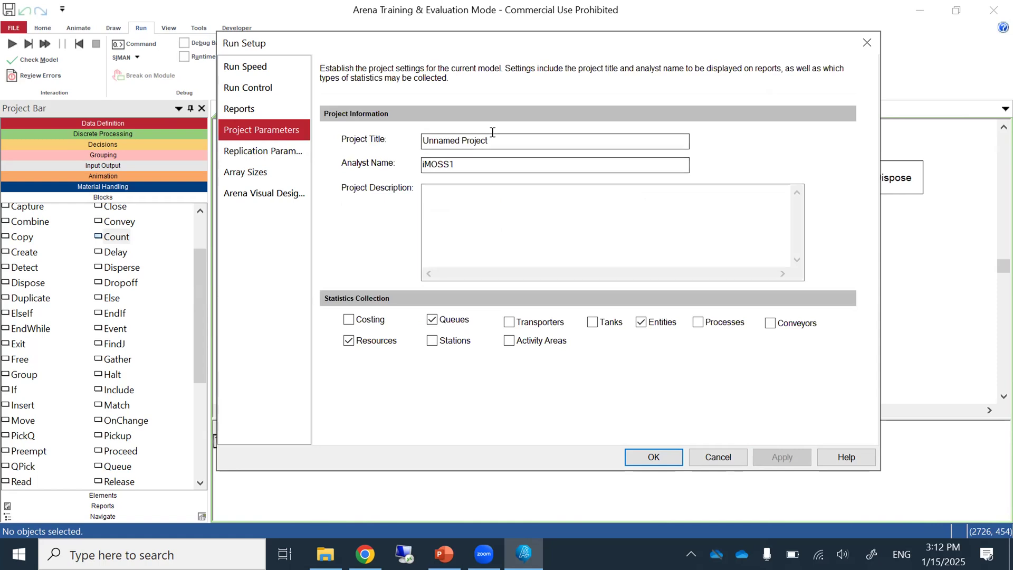
drag(495, 139, 386, 137)
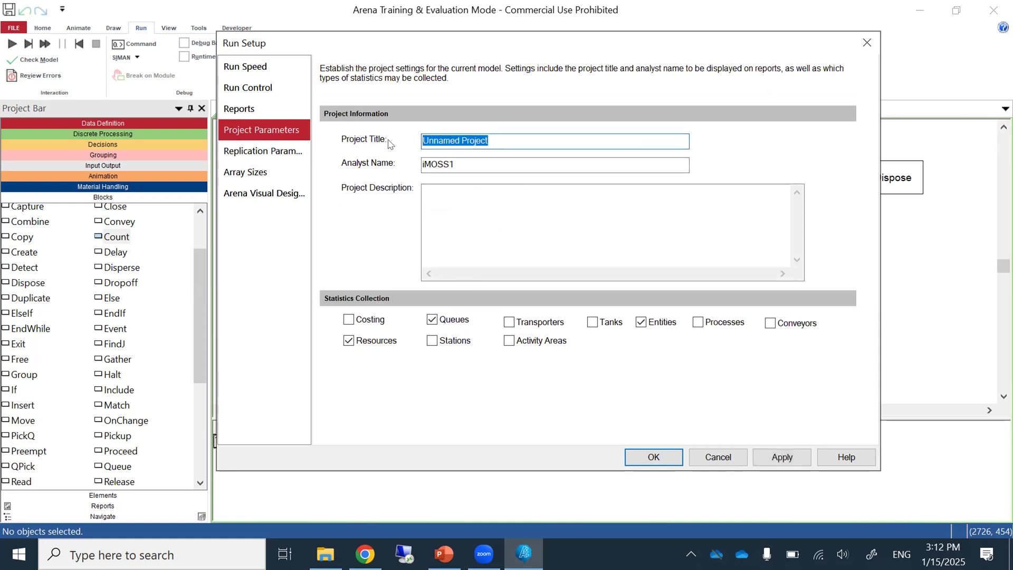
text(exampl)
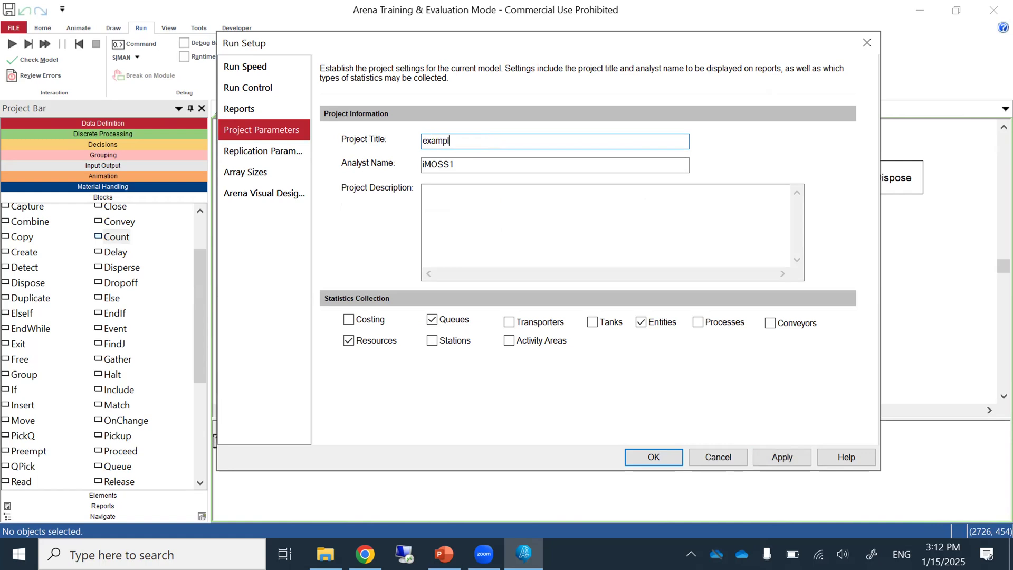
text(e1)
drag(457, 164, 371, 159)
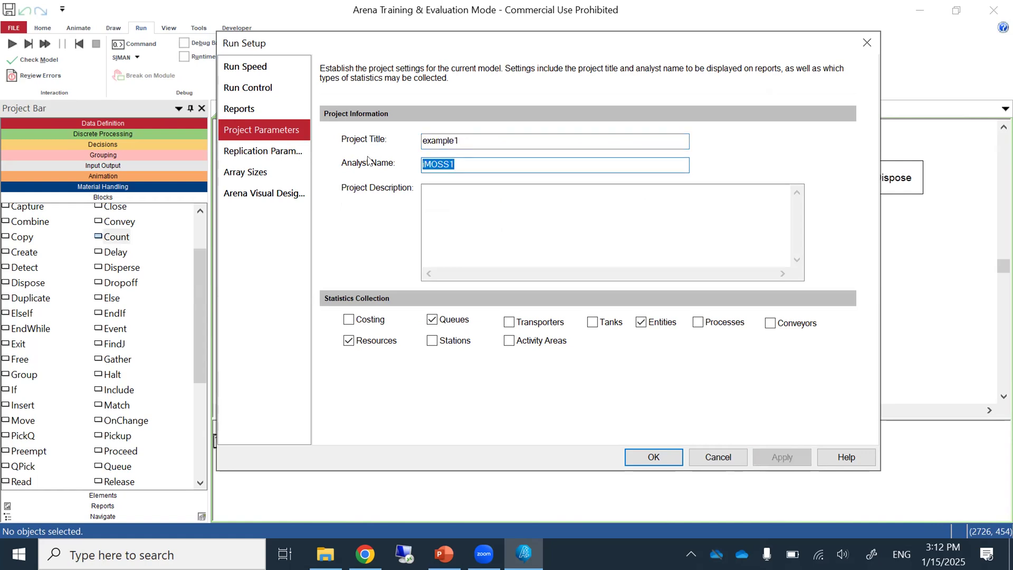
text(Perez)
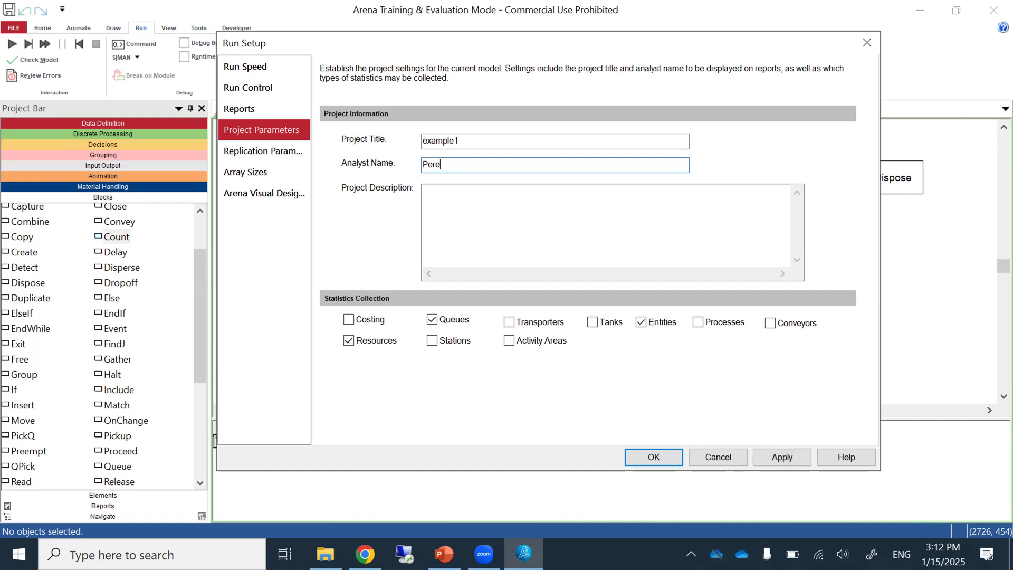
- Turn off statistics collection for Resources, Queues and Entities and apply the project parameters
click(350, 340)
click(431, 322)
click(640, 321)
click(770, 454)
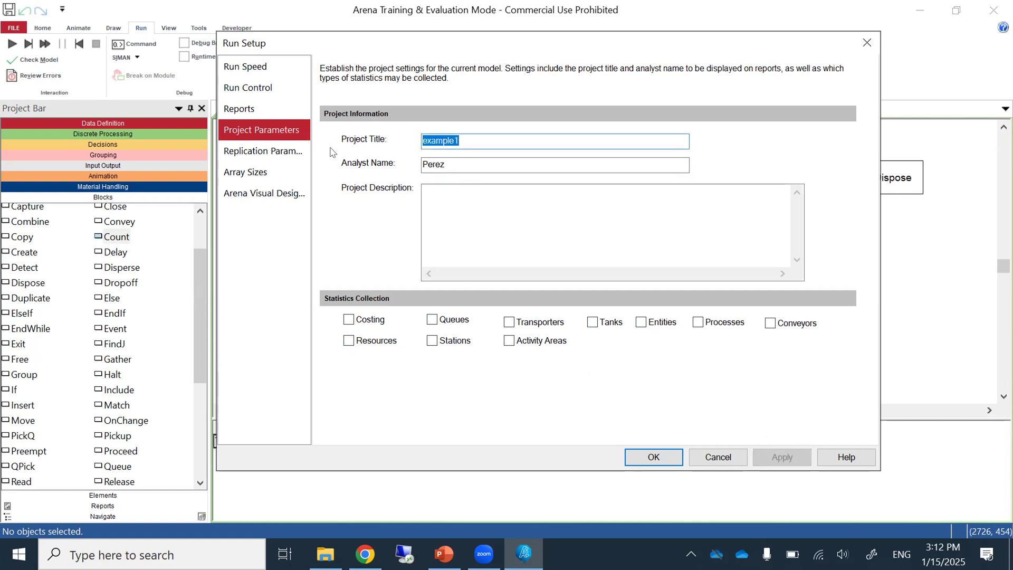
- Set the replication length to 8 hours and the base time units to Minutes in the replication parameters
click(273, 150)
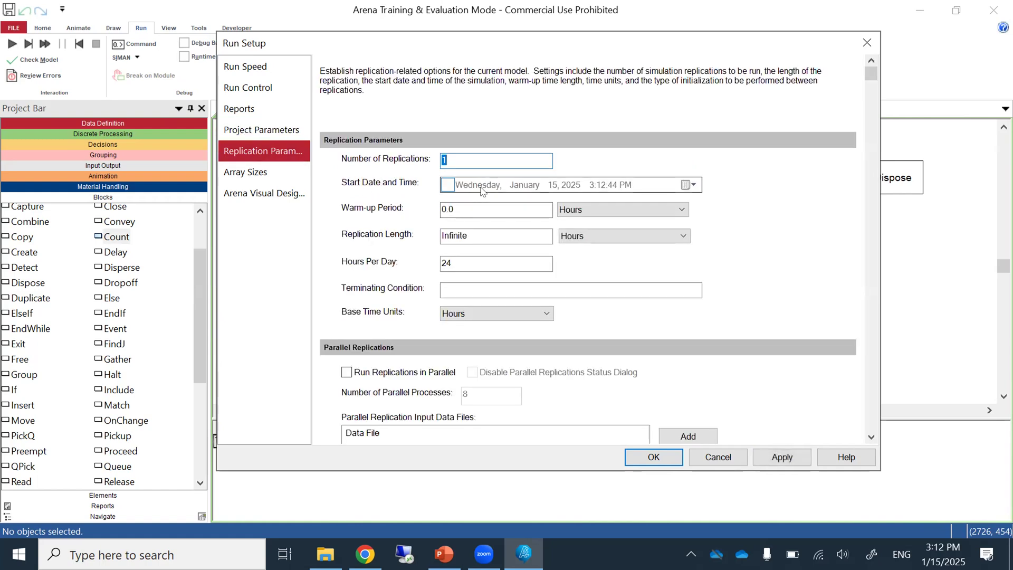
click(474, 232)
drag(473, 233, 424, 236)
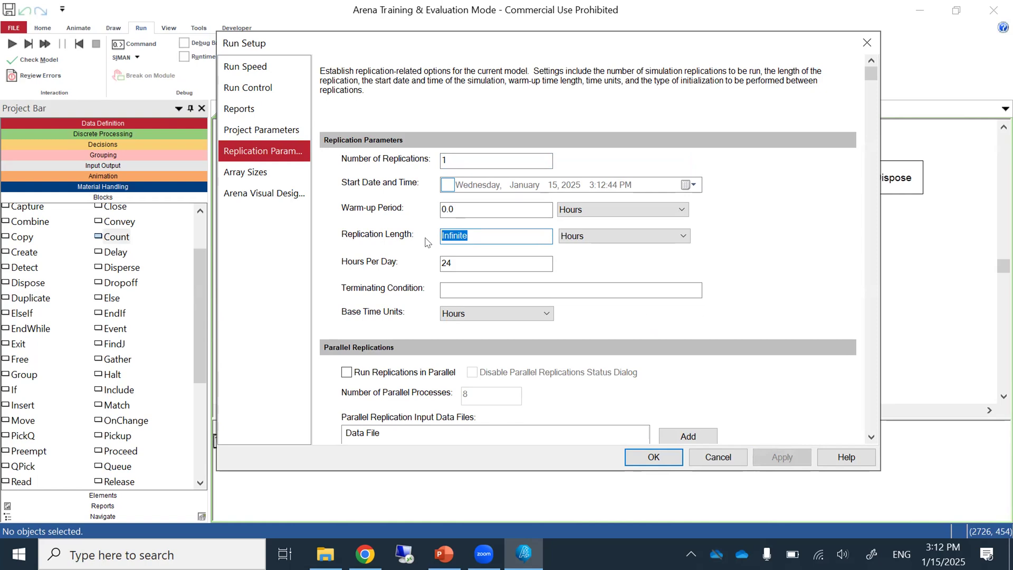
text(8)
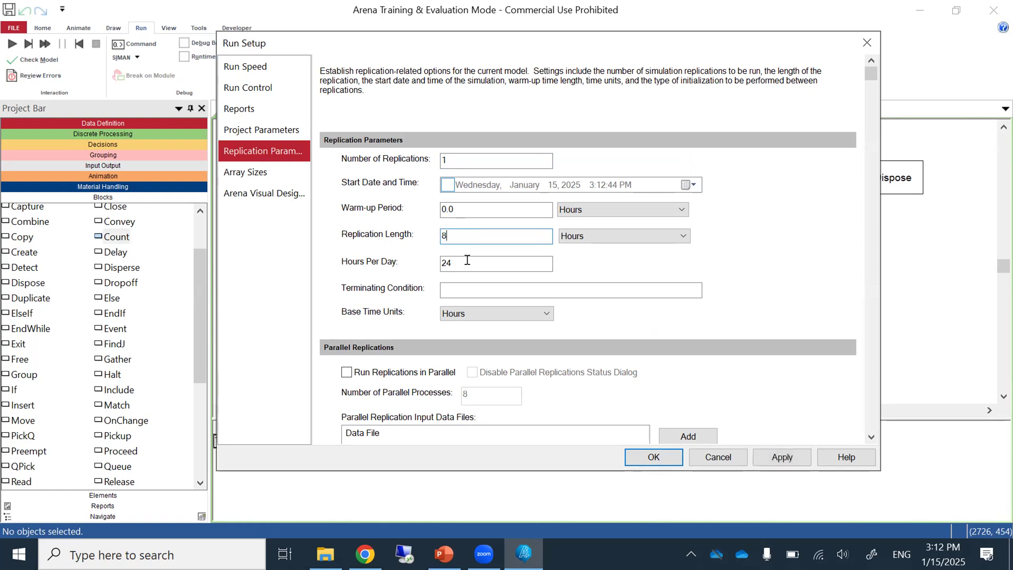
click(482, 316)
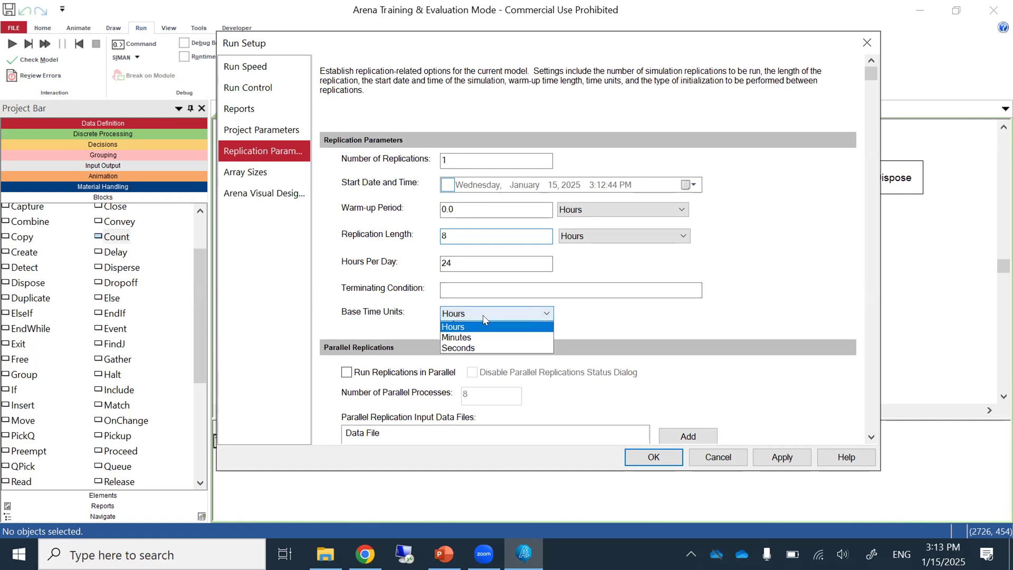
click(473, 351)
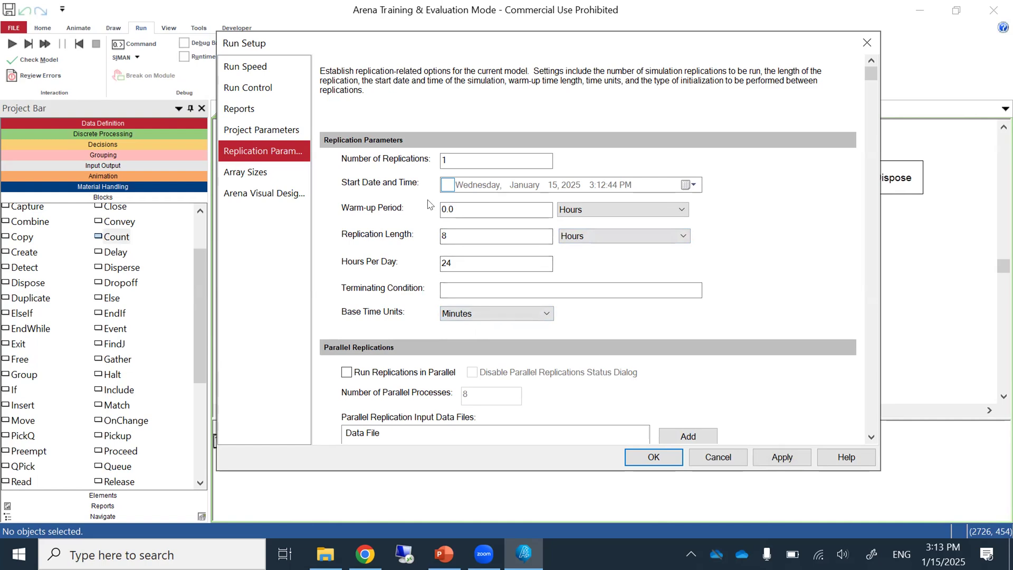
- Apply and accept the run setup, and run the simulation to completion
click(774, 458)
click(665, 458)
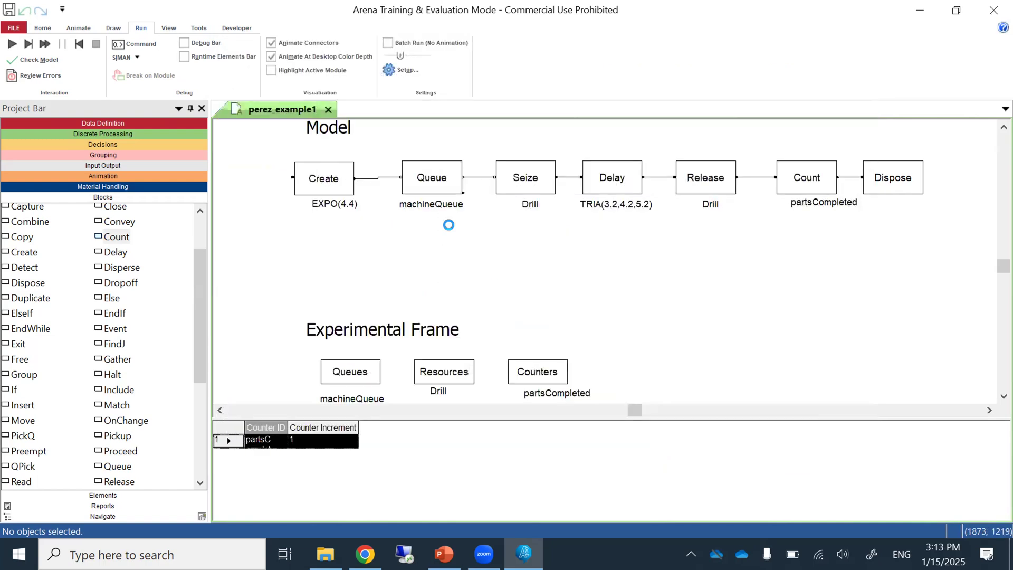
click(11, 42)
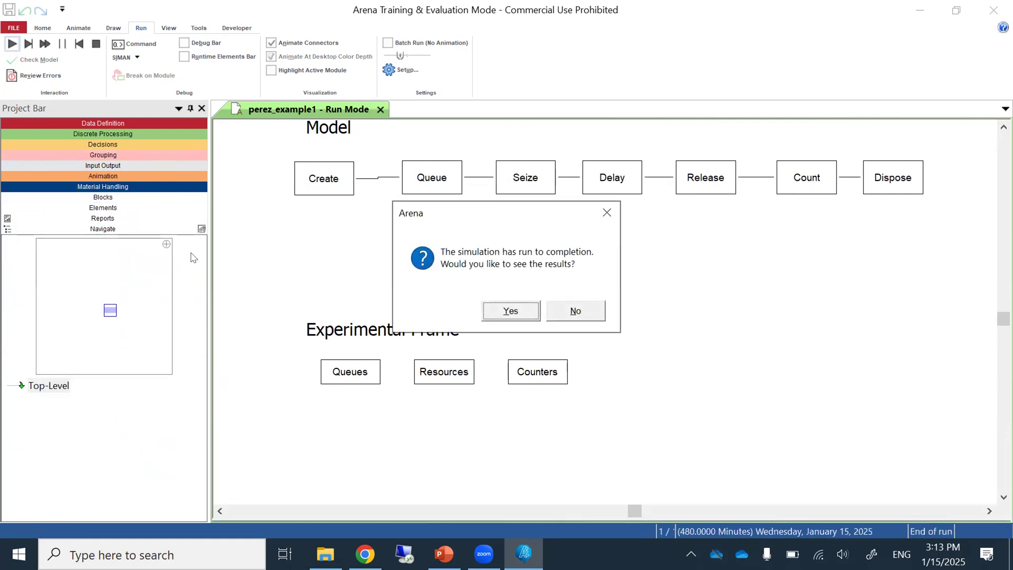
- Open the simulation results report, review the partsCompleted counter, close the report and end the run
click(512, 314)
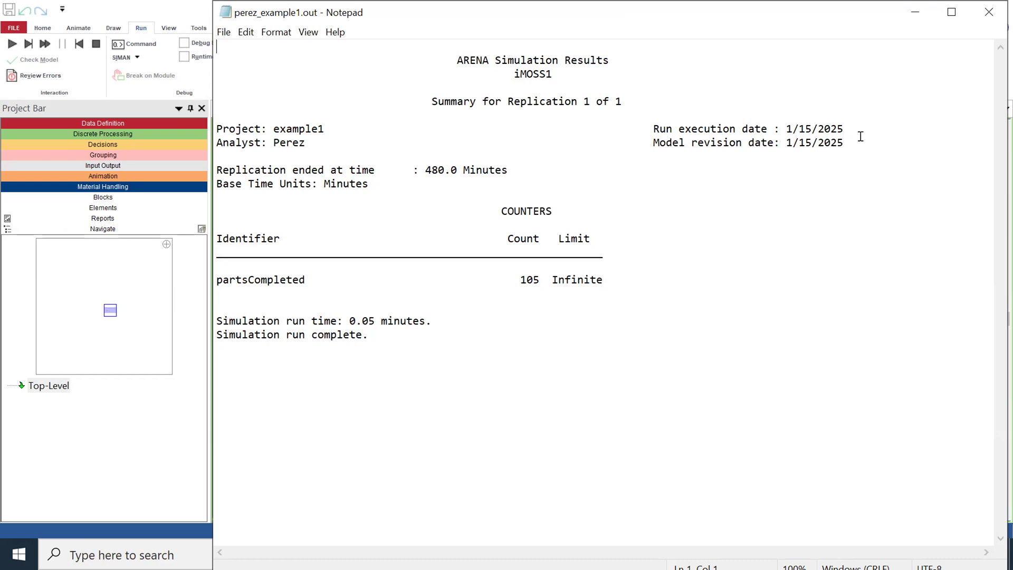
click(988, 13)
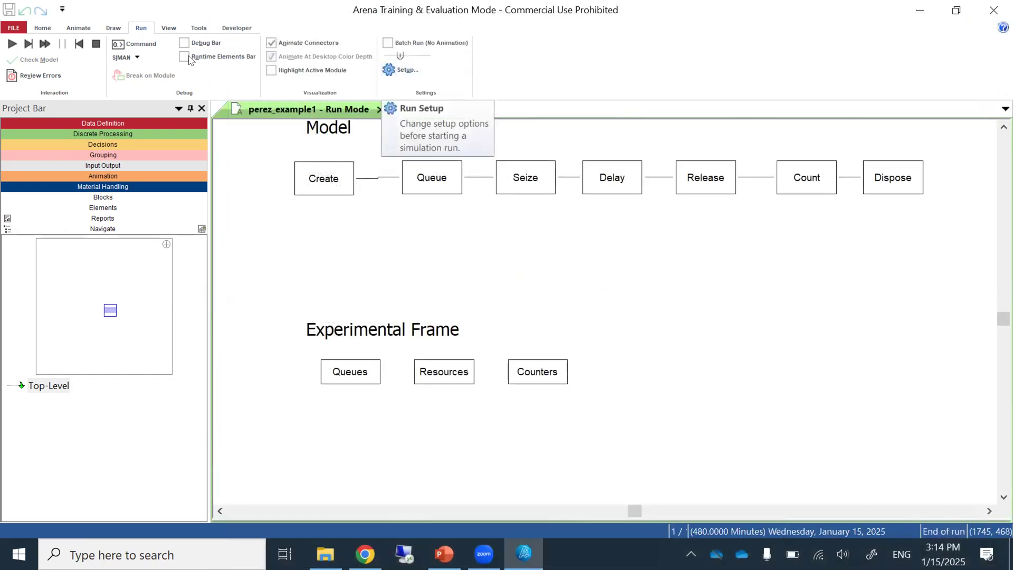
click(95, 42)
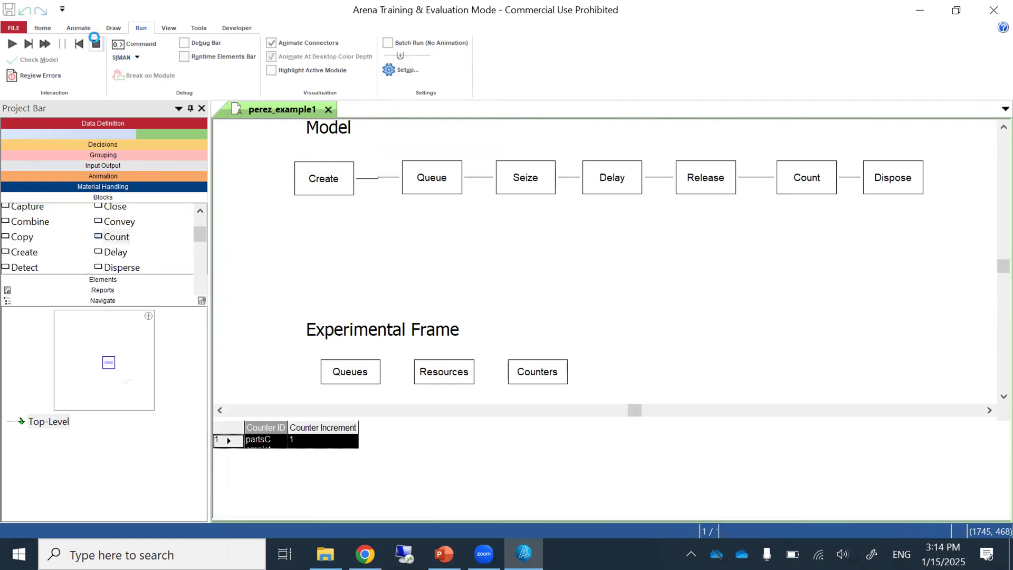
- Set the Drill resource's capacity to 2 in the Resources element and accept the change
double_click(453, 377)
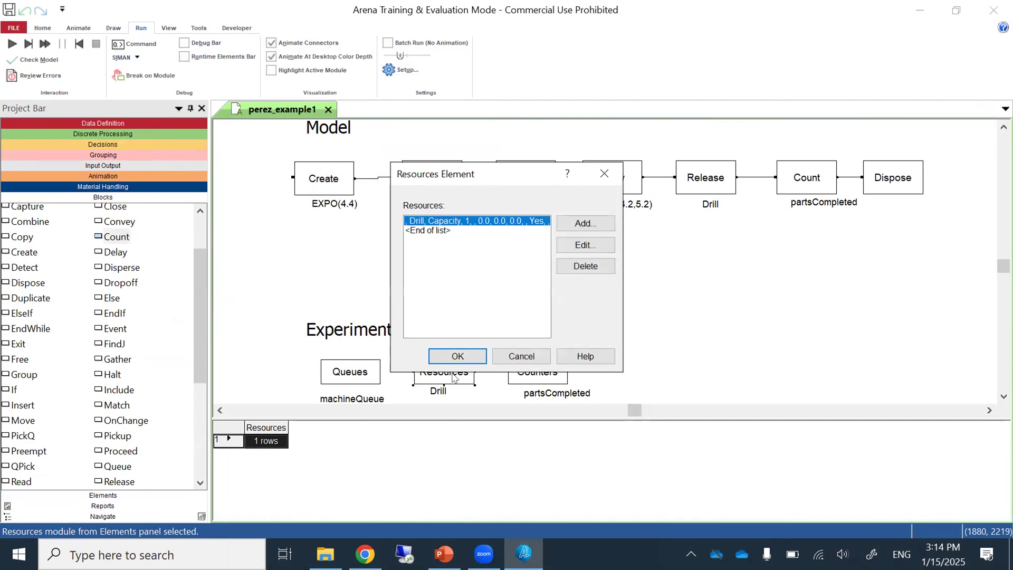
click(587, 247)
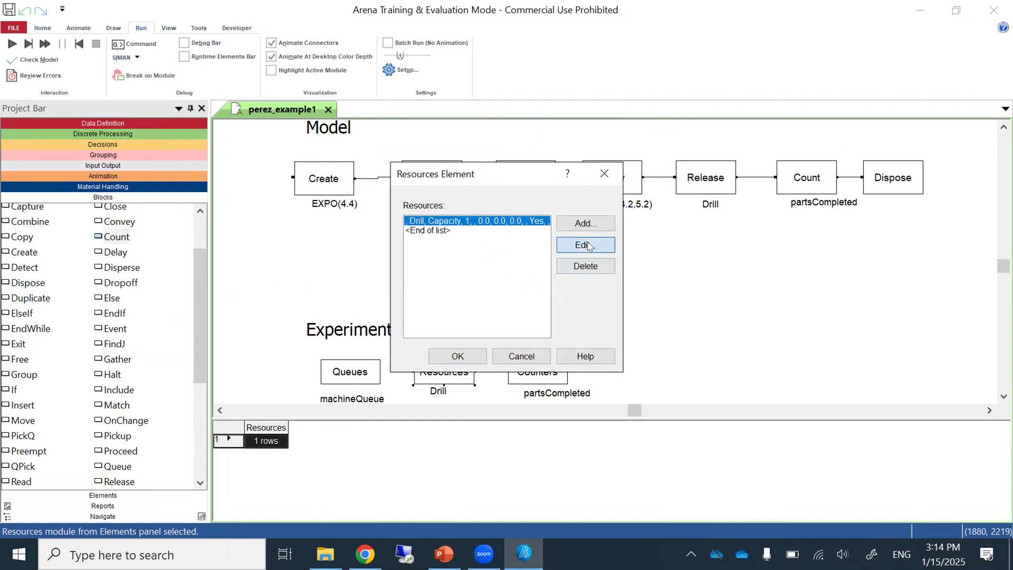
click(421, 207)
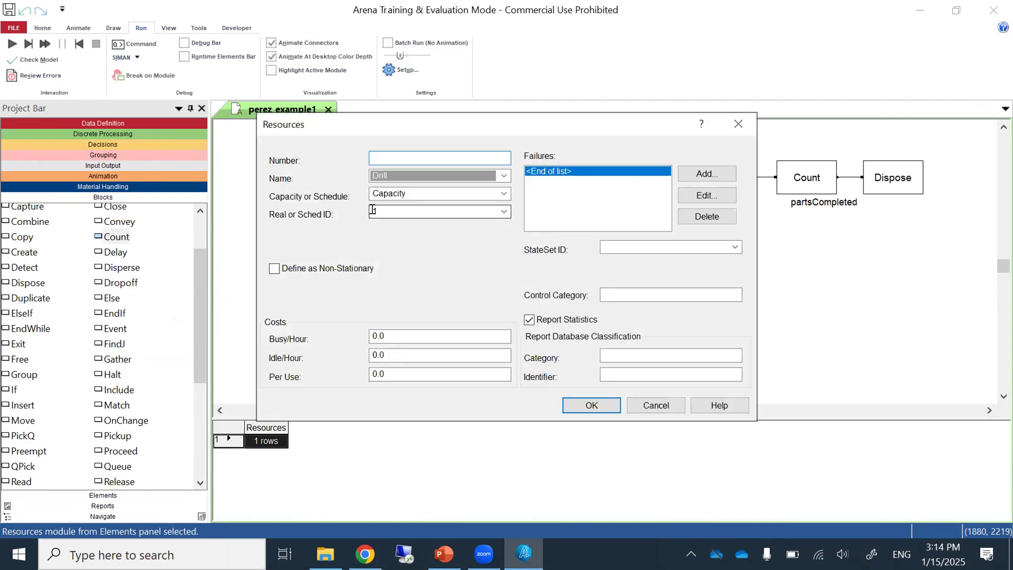
text(2)
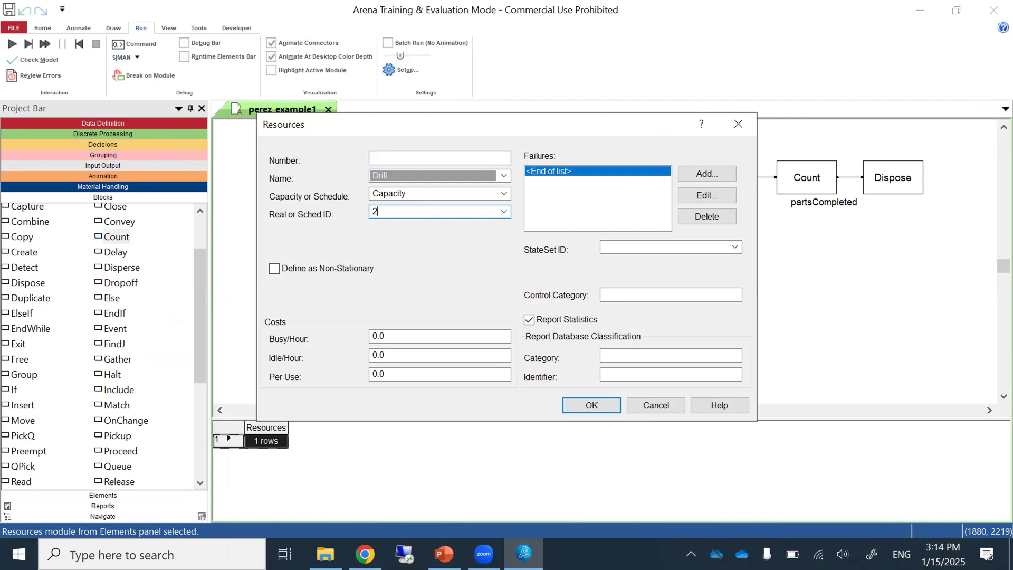
click(590, 405)
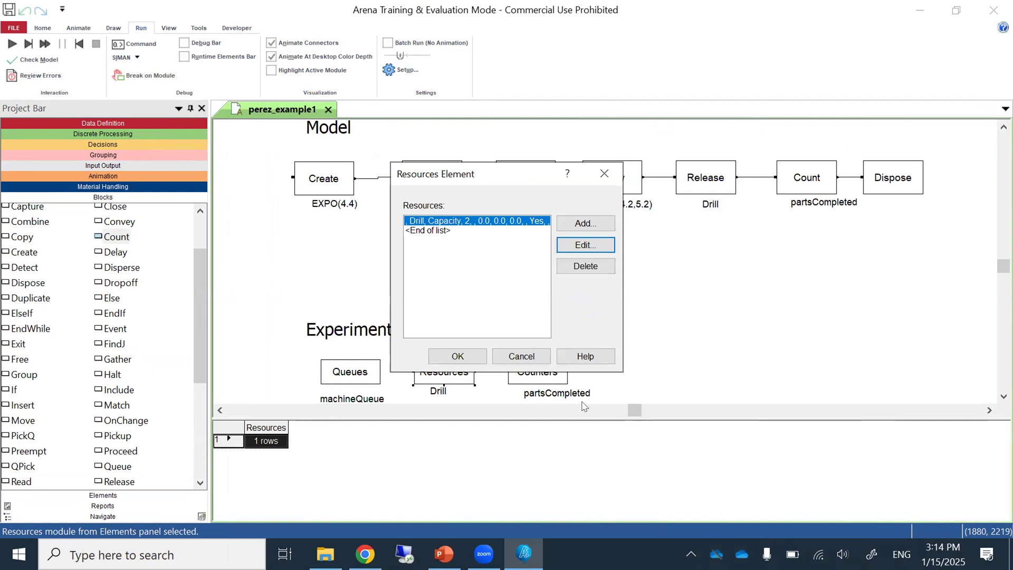
click(466, 359)
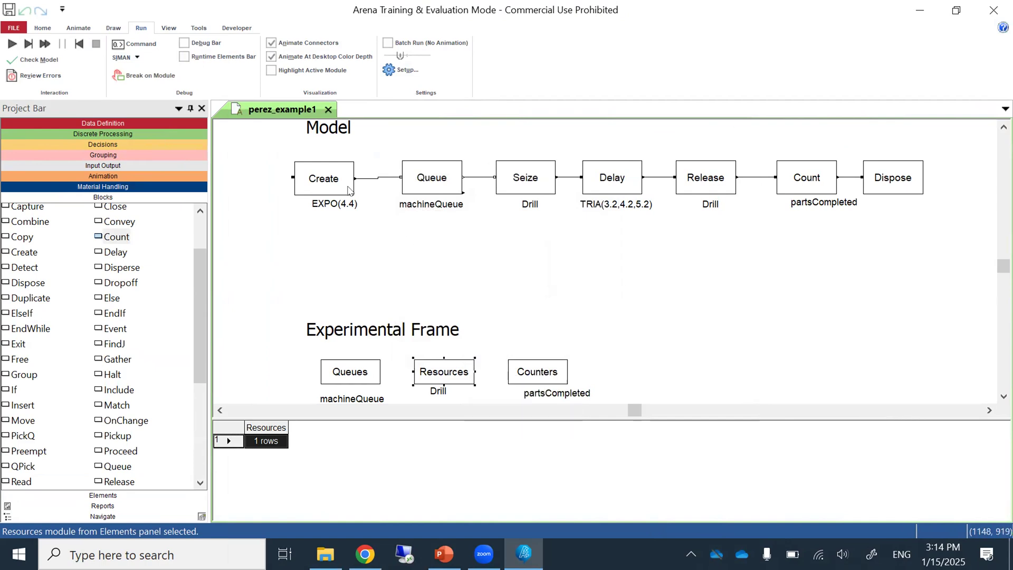
- Run the simulation with the new Drill capacity, review its summary report and return the model to edit mode
click(11, 44)
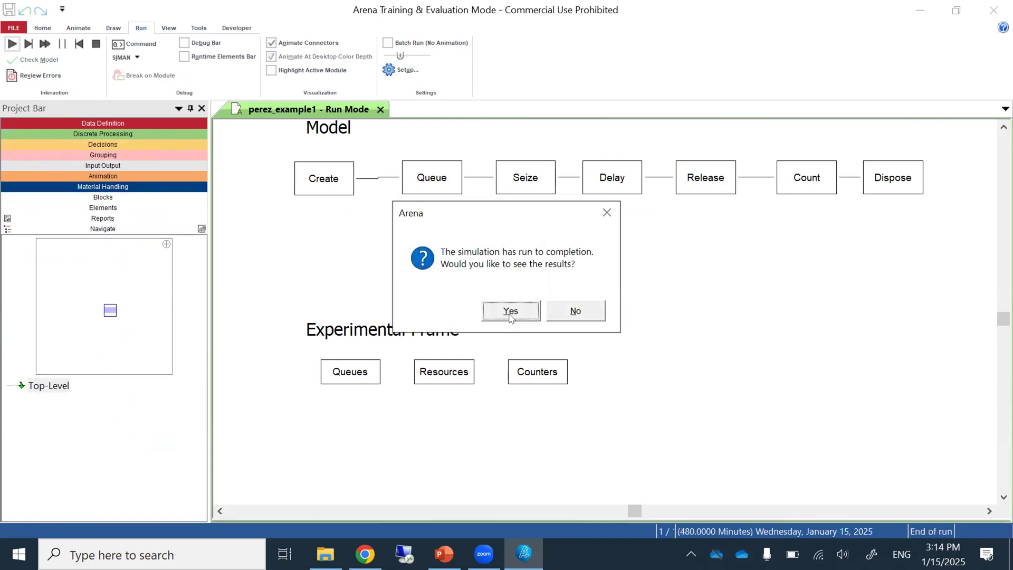
click(510, 313)
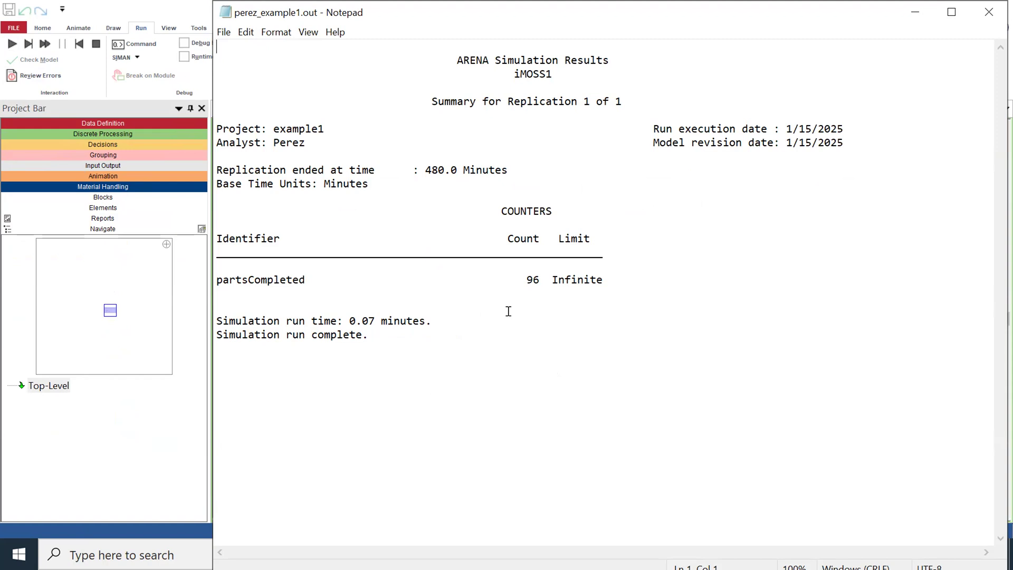
click(989, 13)
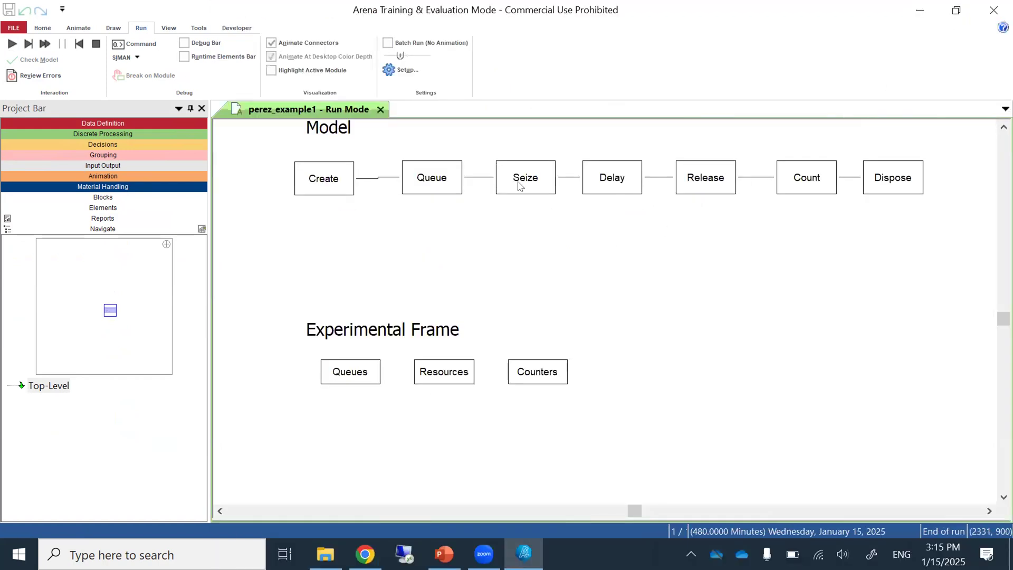
click(96, 44)
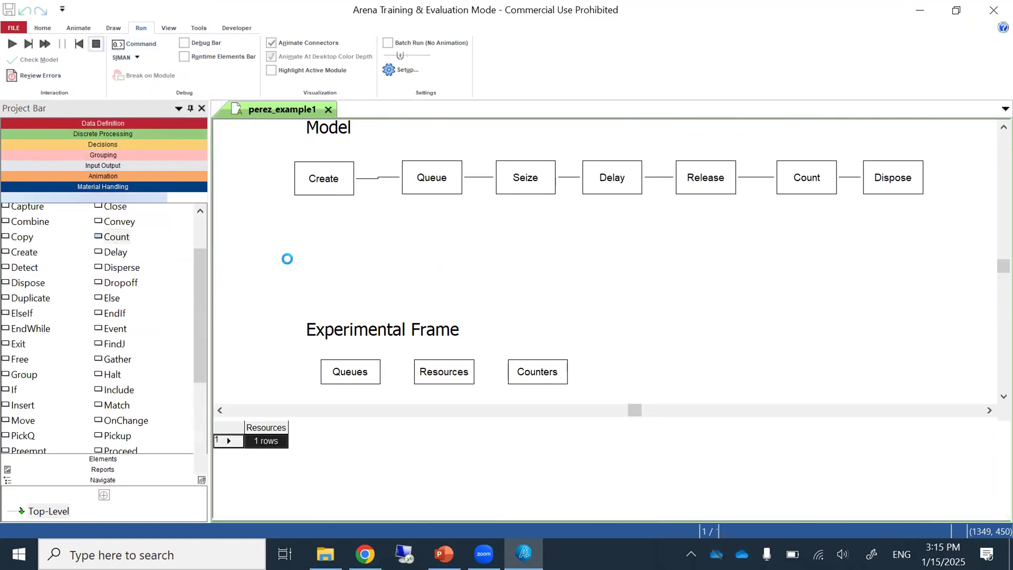
- Check the Drill resource's capacity setting in the Resources element
double_click(433, 380)
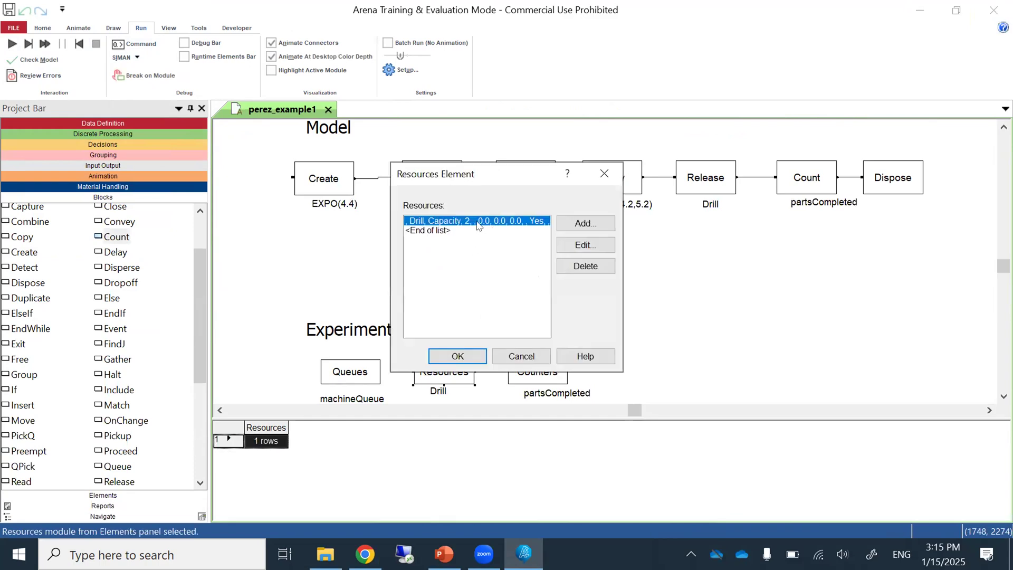
click(577, 245)
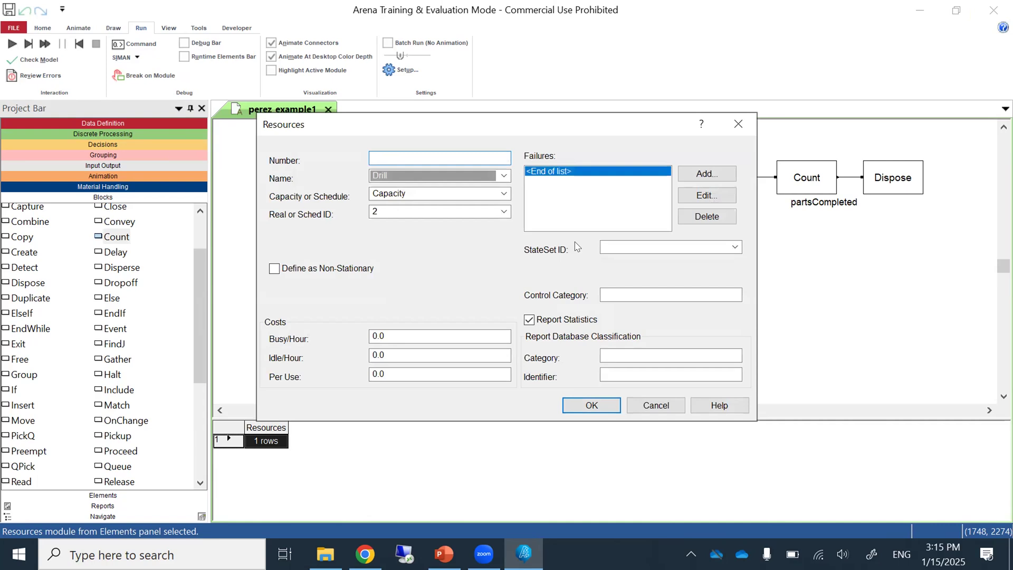
click(601, 407)
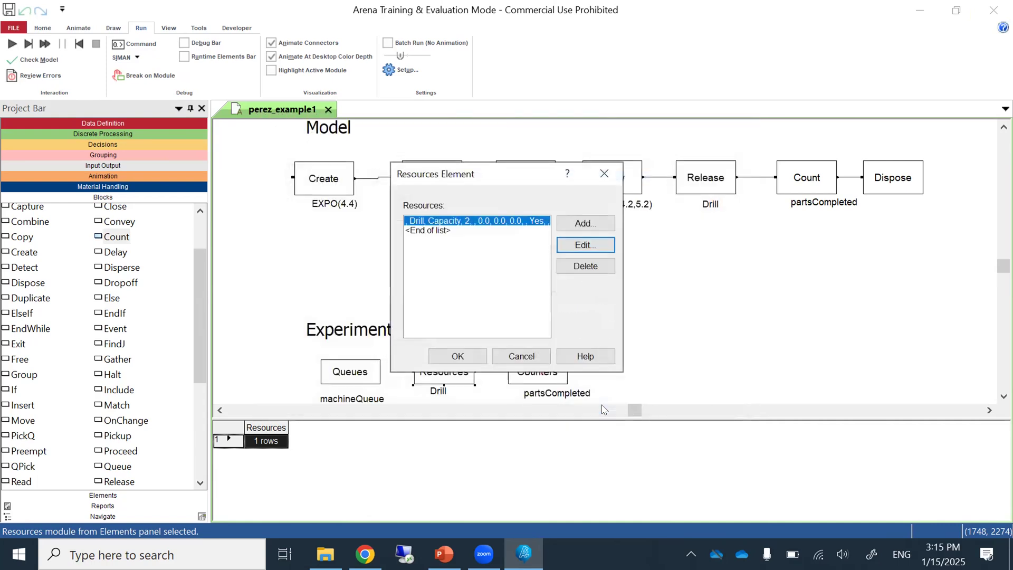
click(477, 359)
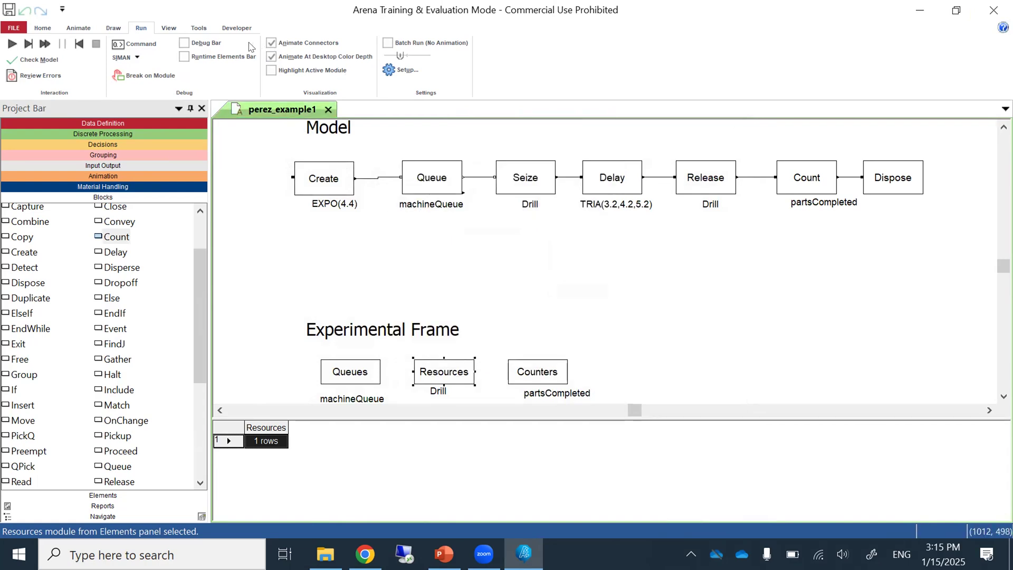
- Set the number of replications to 2 in the run setup's replication parameters and apply it
click(402, 70)
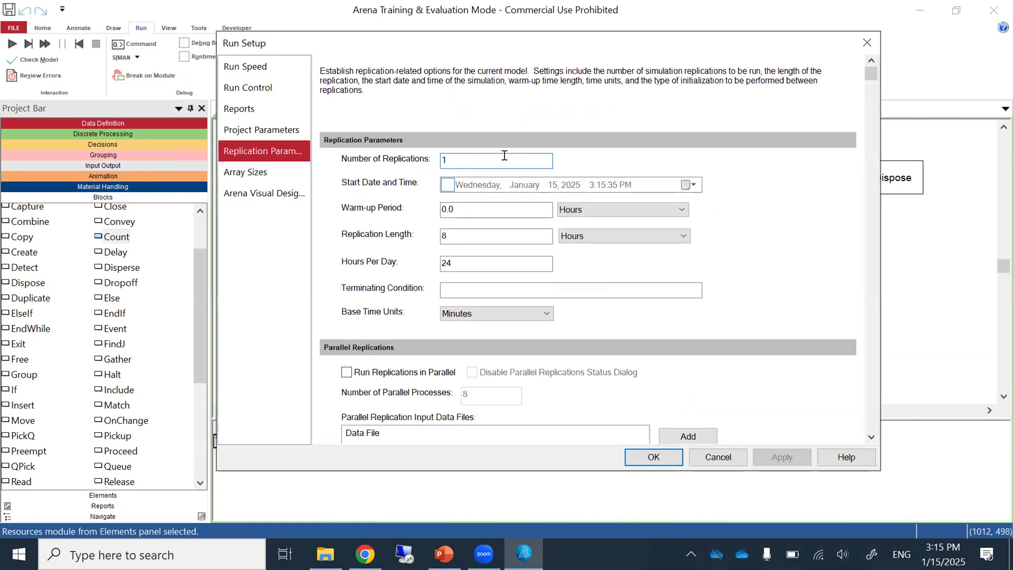
text(2)
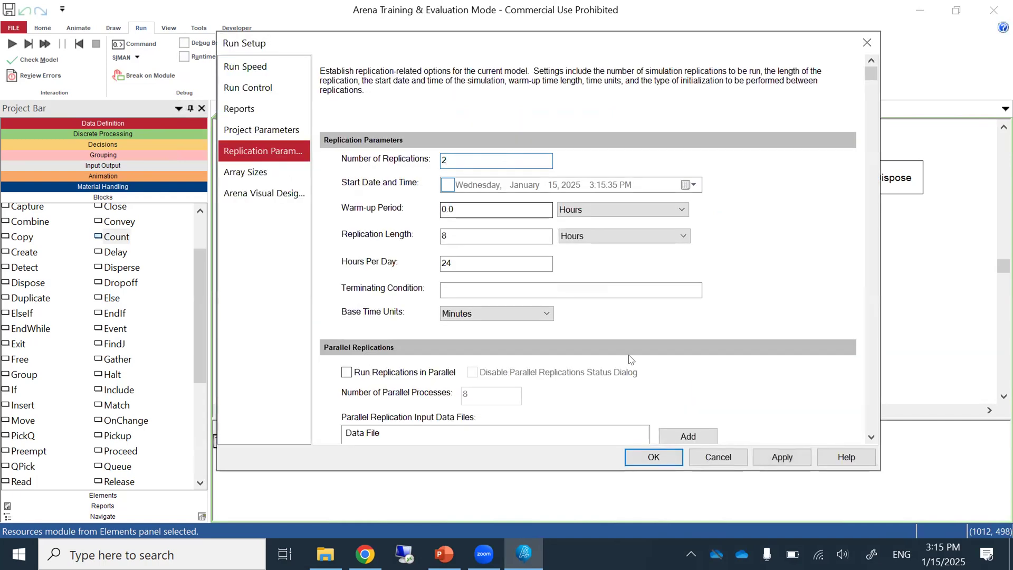
click(781, 456)
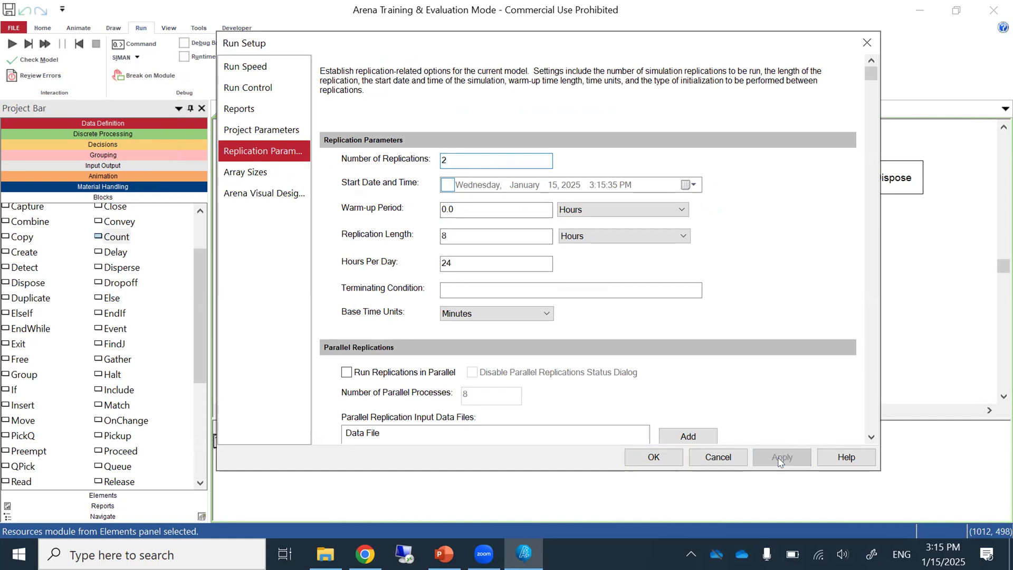
click(654, 455)
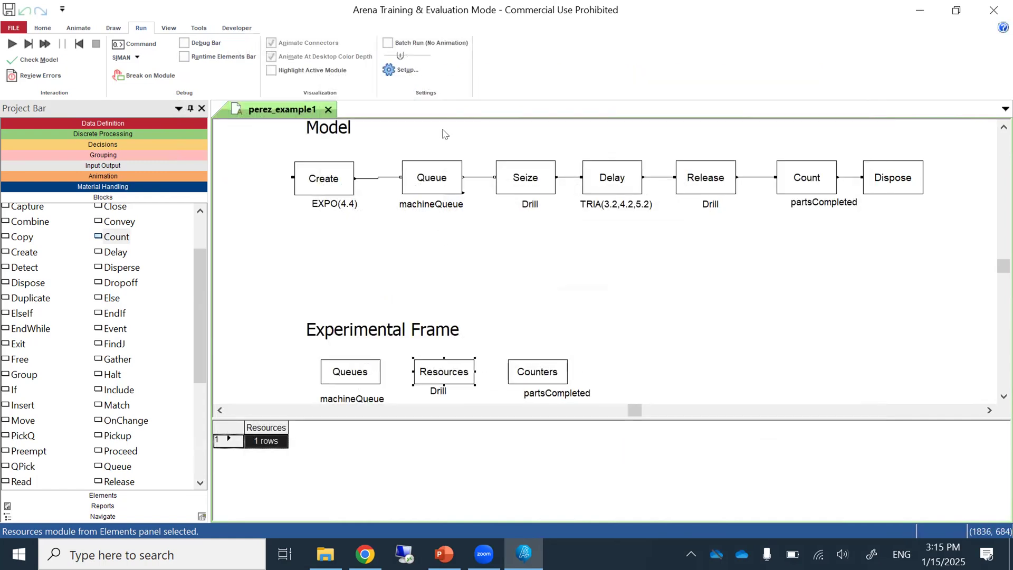
- Run both replications, compare their partsCompleted counts in the summary report, close the report and end the run
click(11, 44)
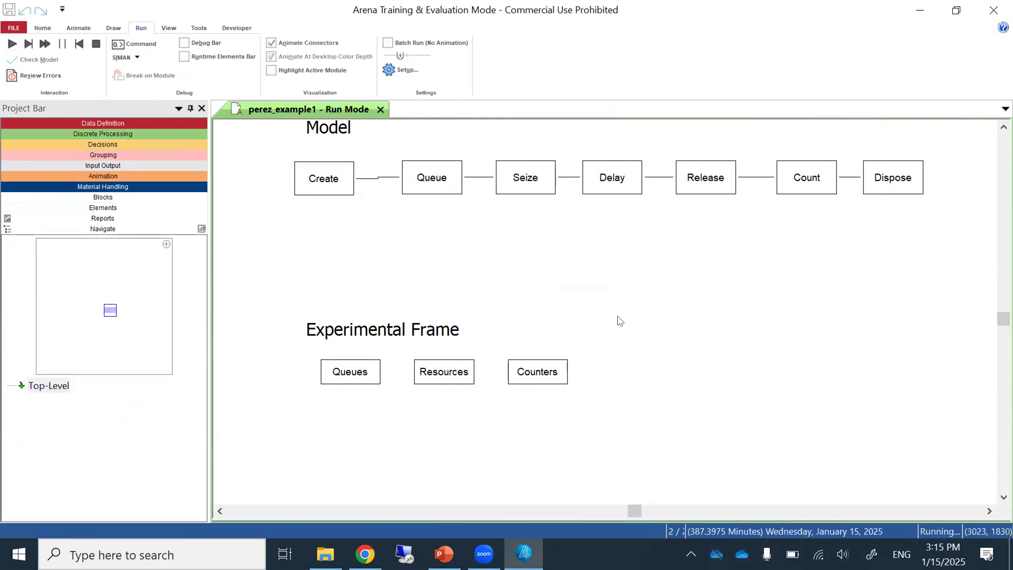
click(510, 316)
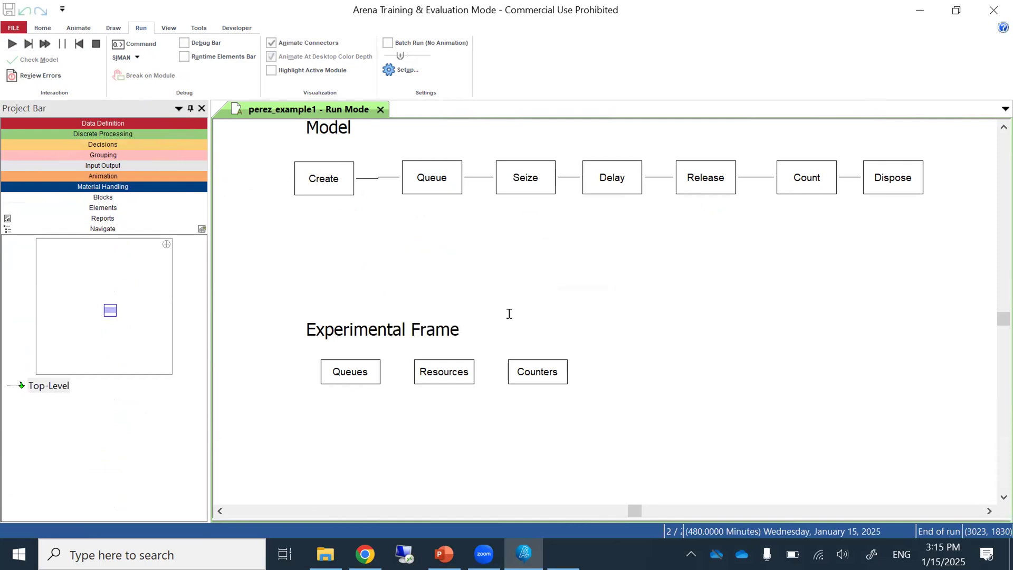
drag(995, 203, 995, 281)
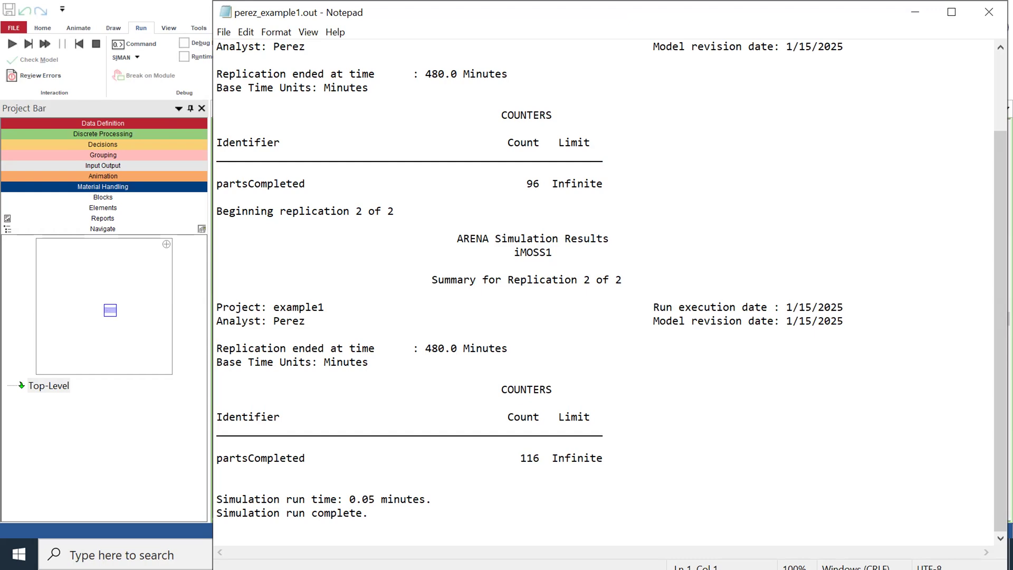
click(985, 15)
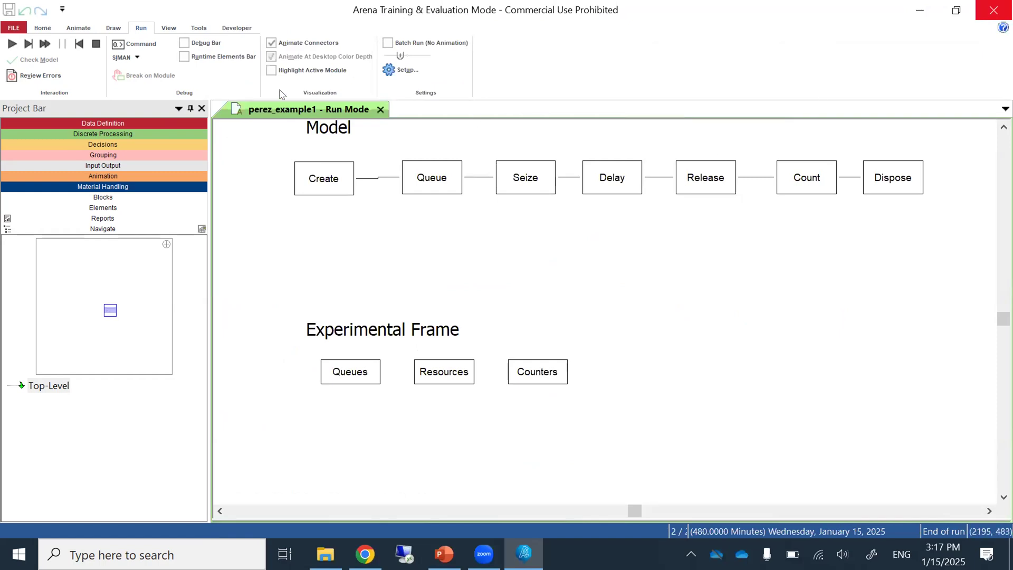
click(97, 43)
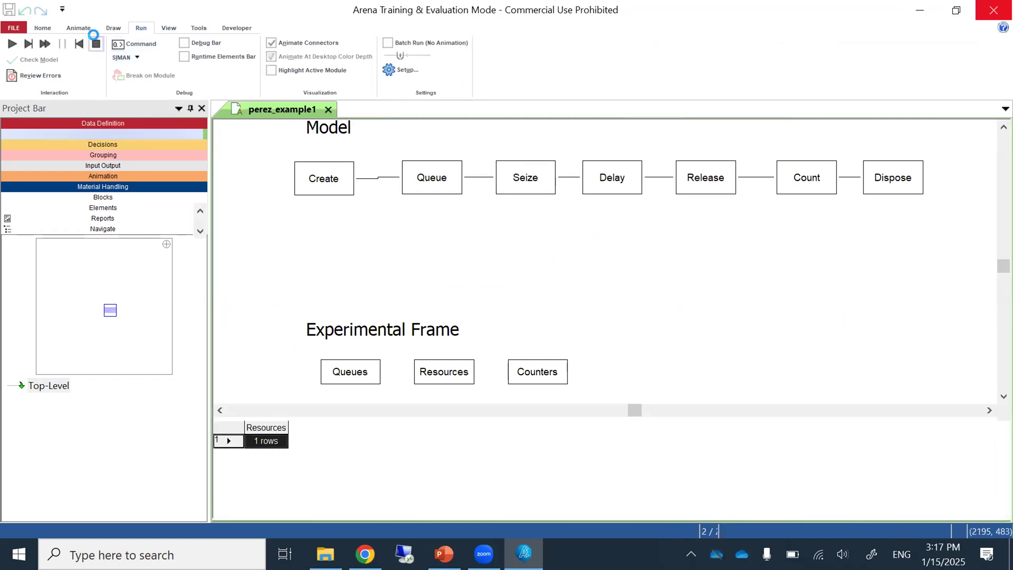